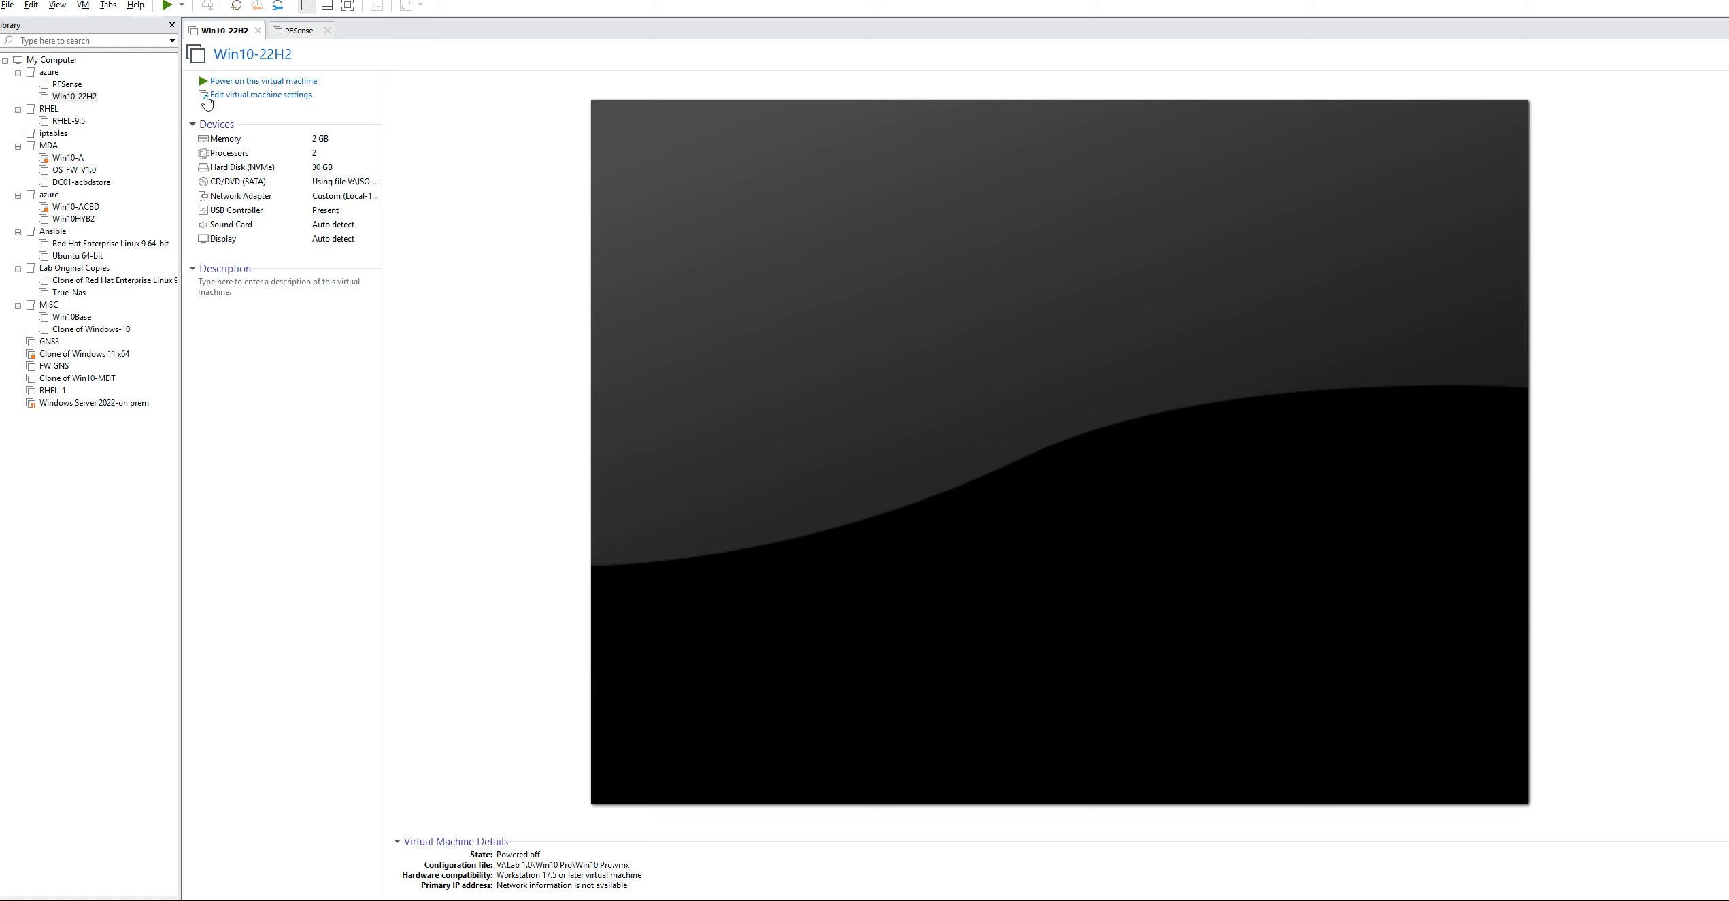
Start a new virtual machine without an installer image, using Other as the guest operating system and FreeBSD 14 64-bit as the version
click(7, 7)
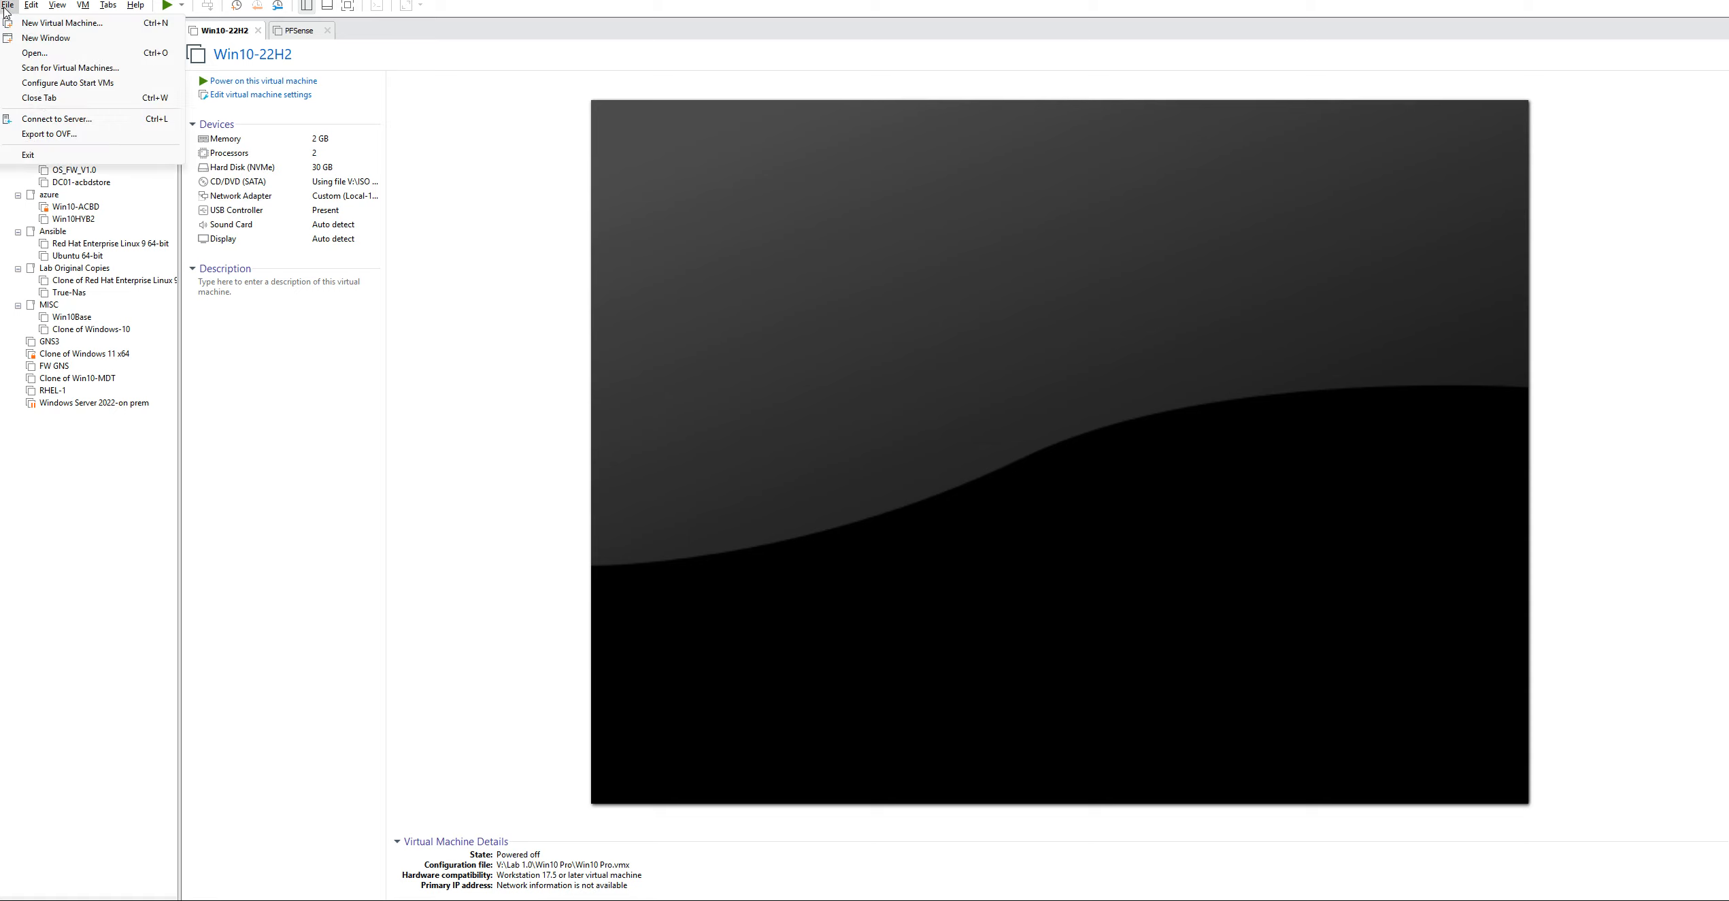
click(61, 23)
click(928, 583)
click(924, 584)
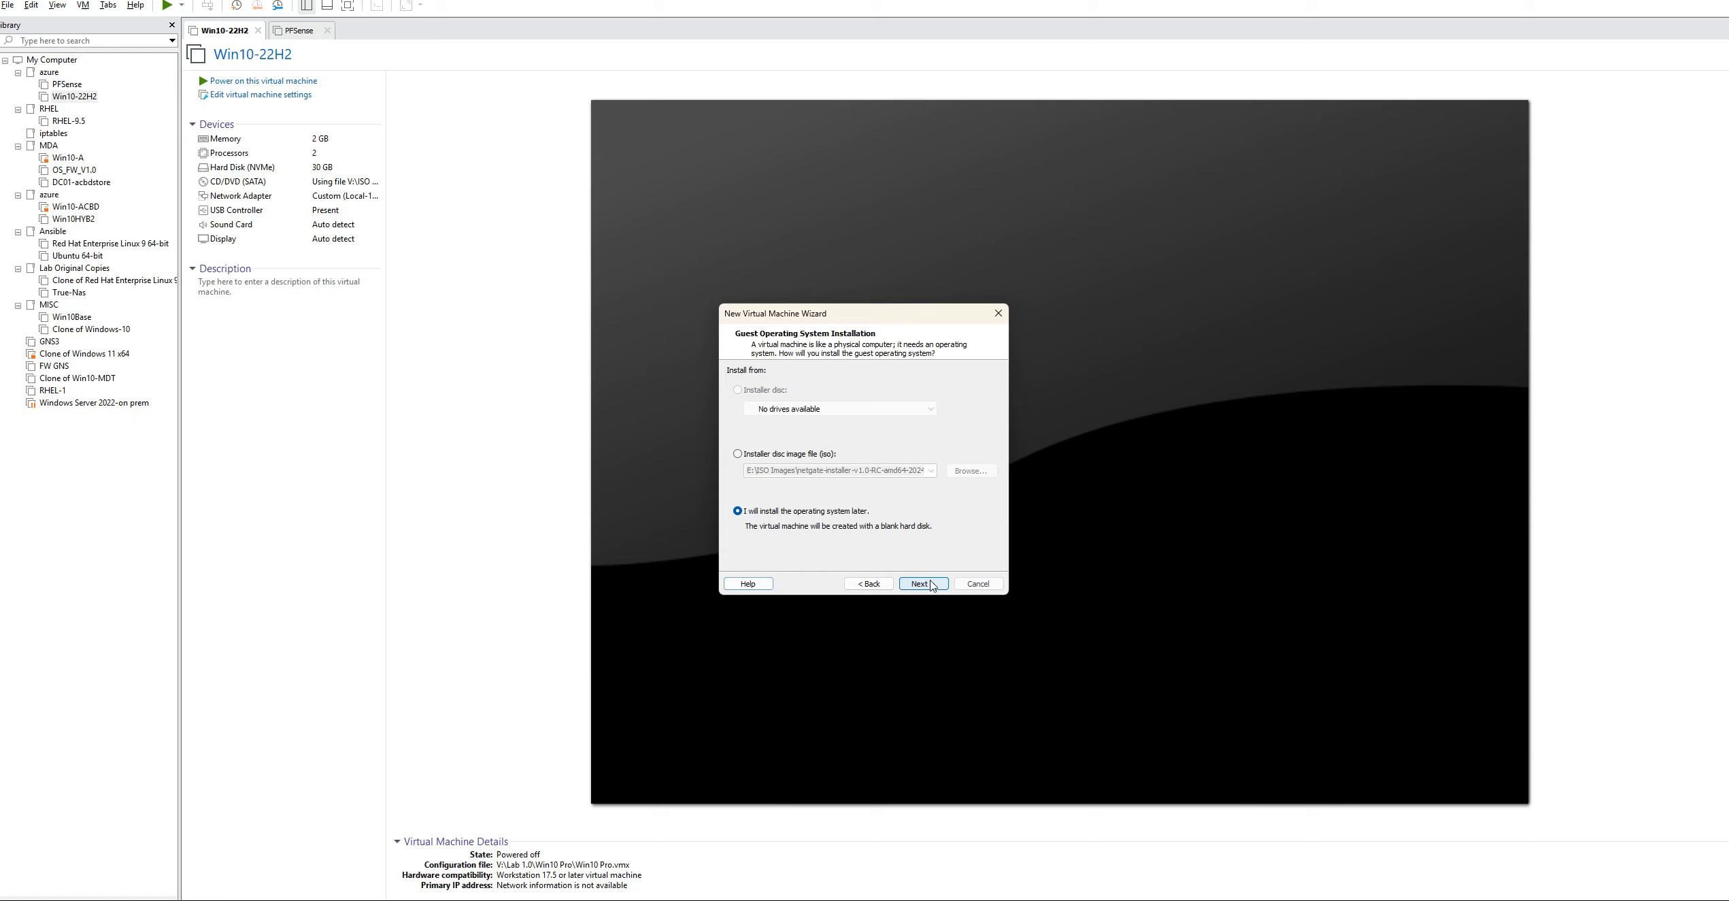
click(924, 584)
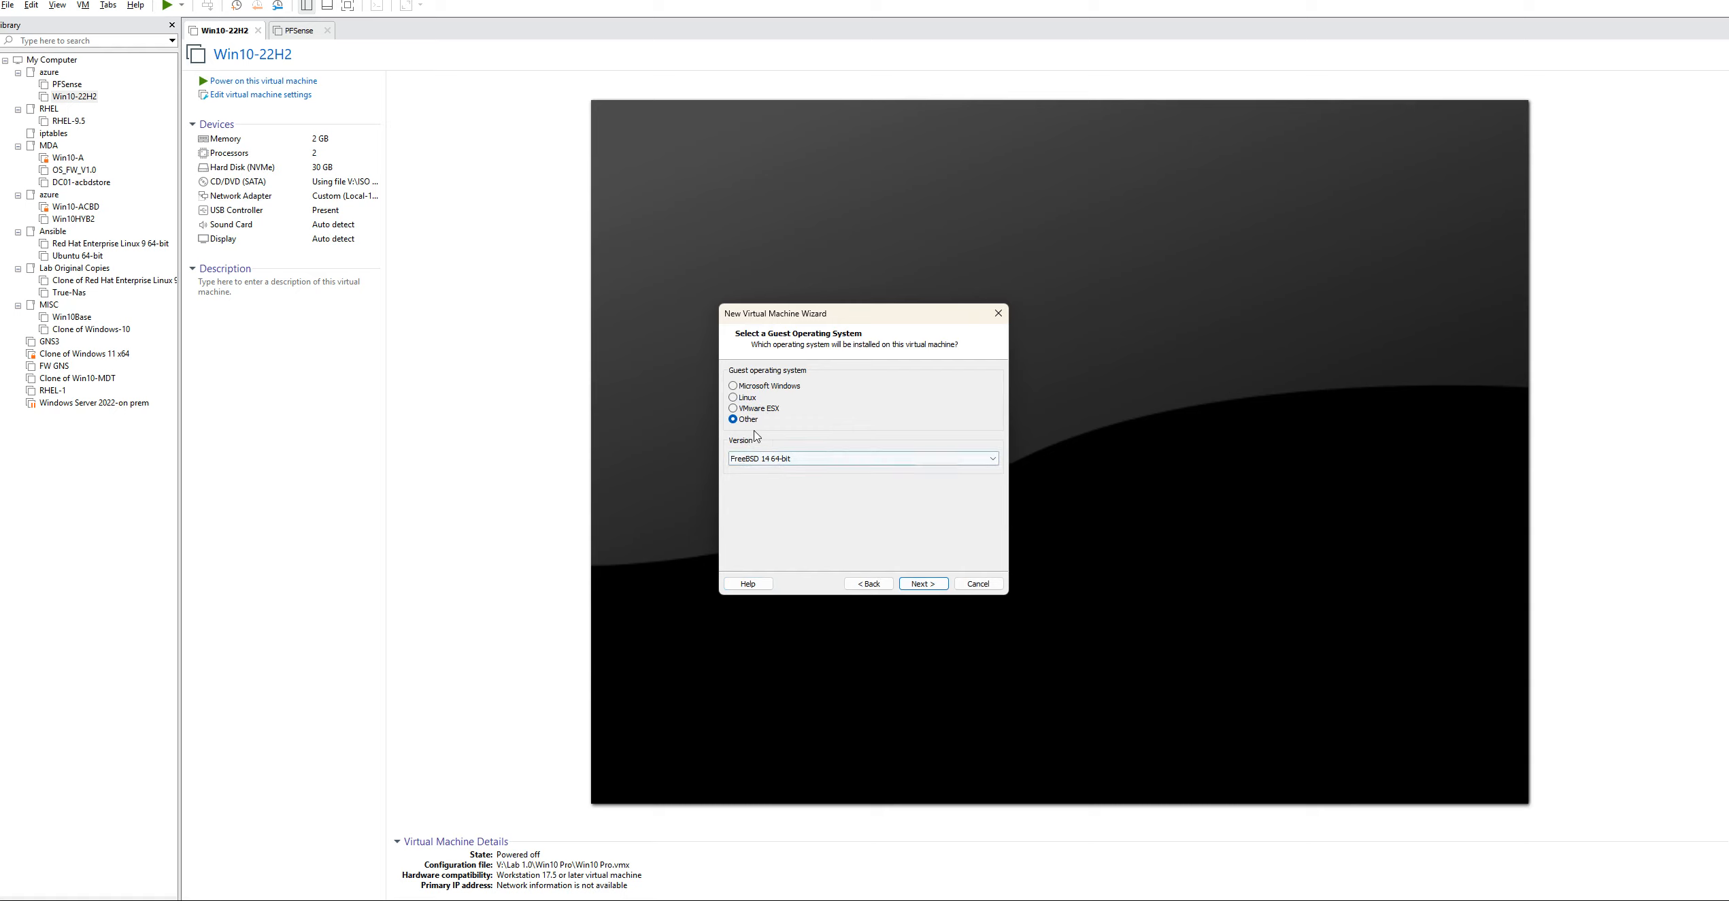
click(921, 584)
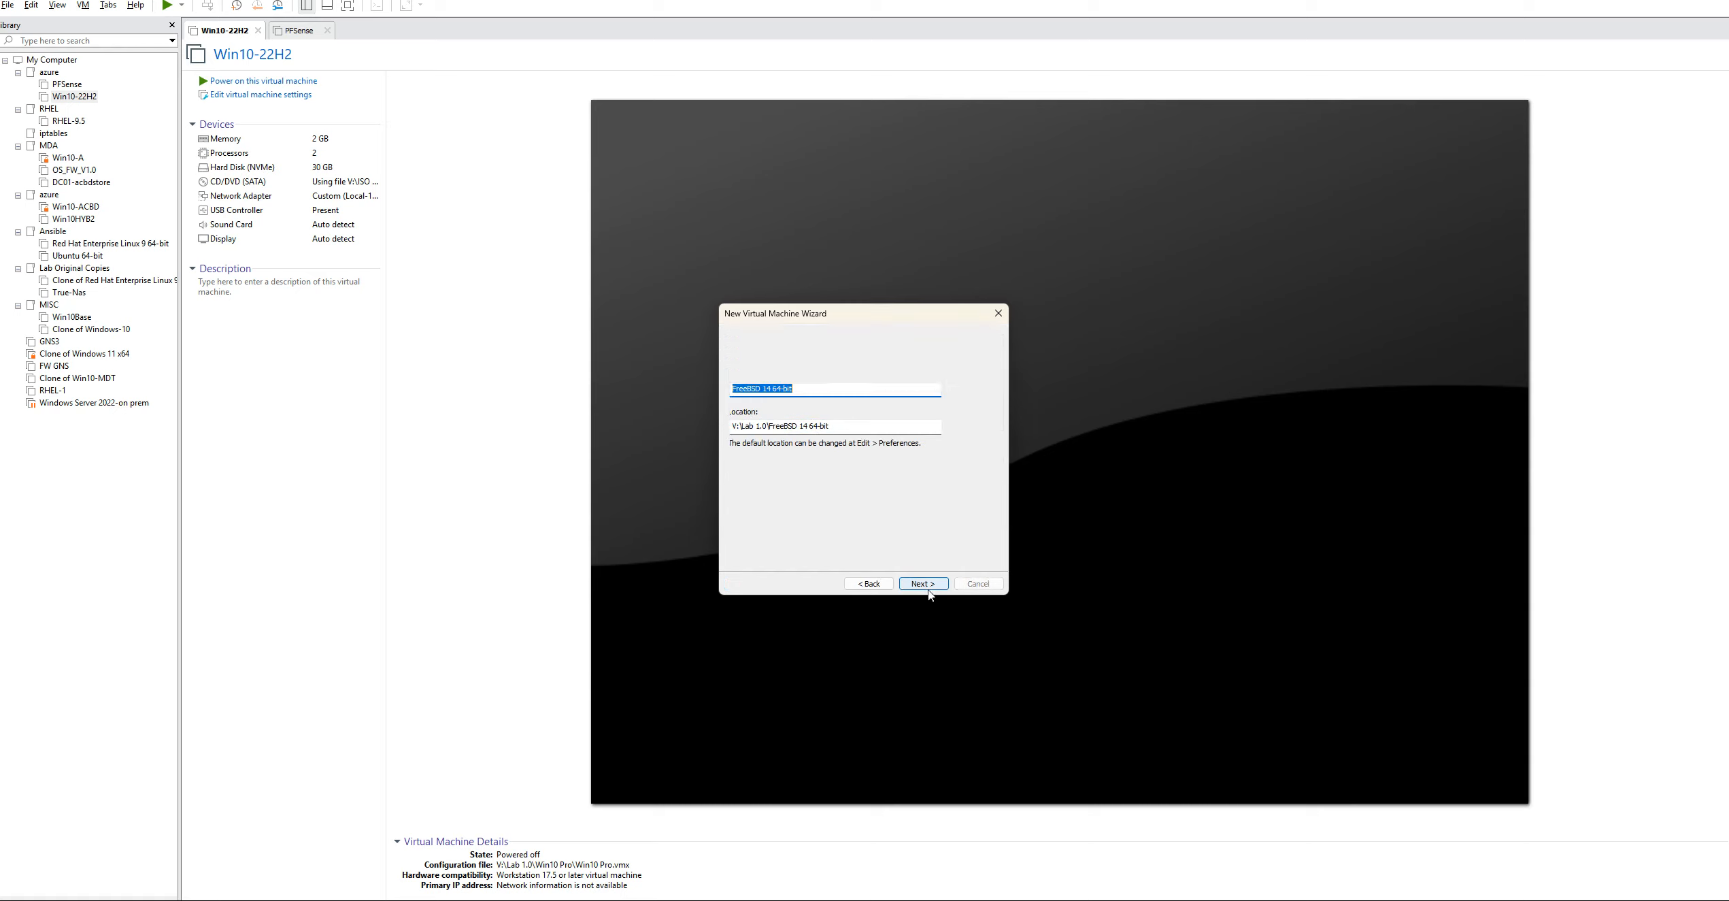
Name the virtual machine Pfsense-BGP and keep its default location
click(809, 390)
key(ctrl+a)
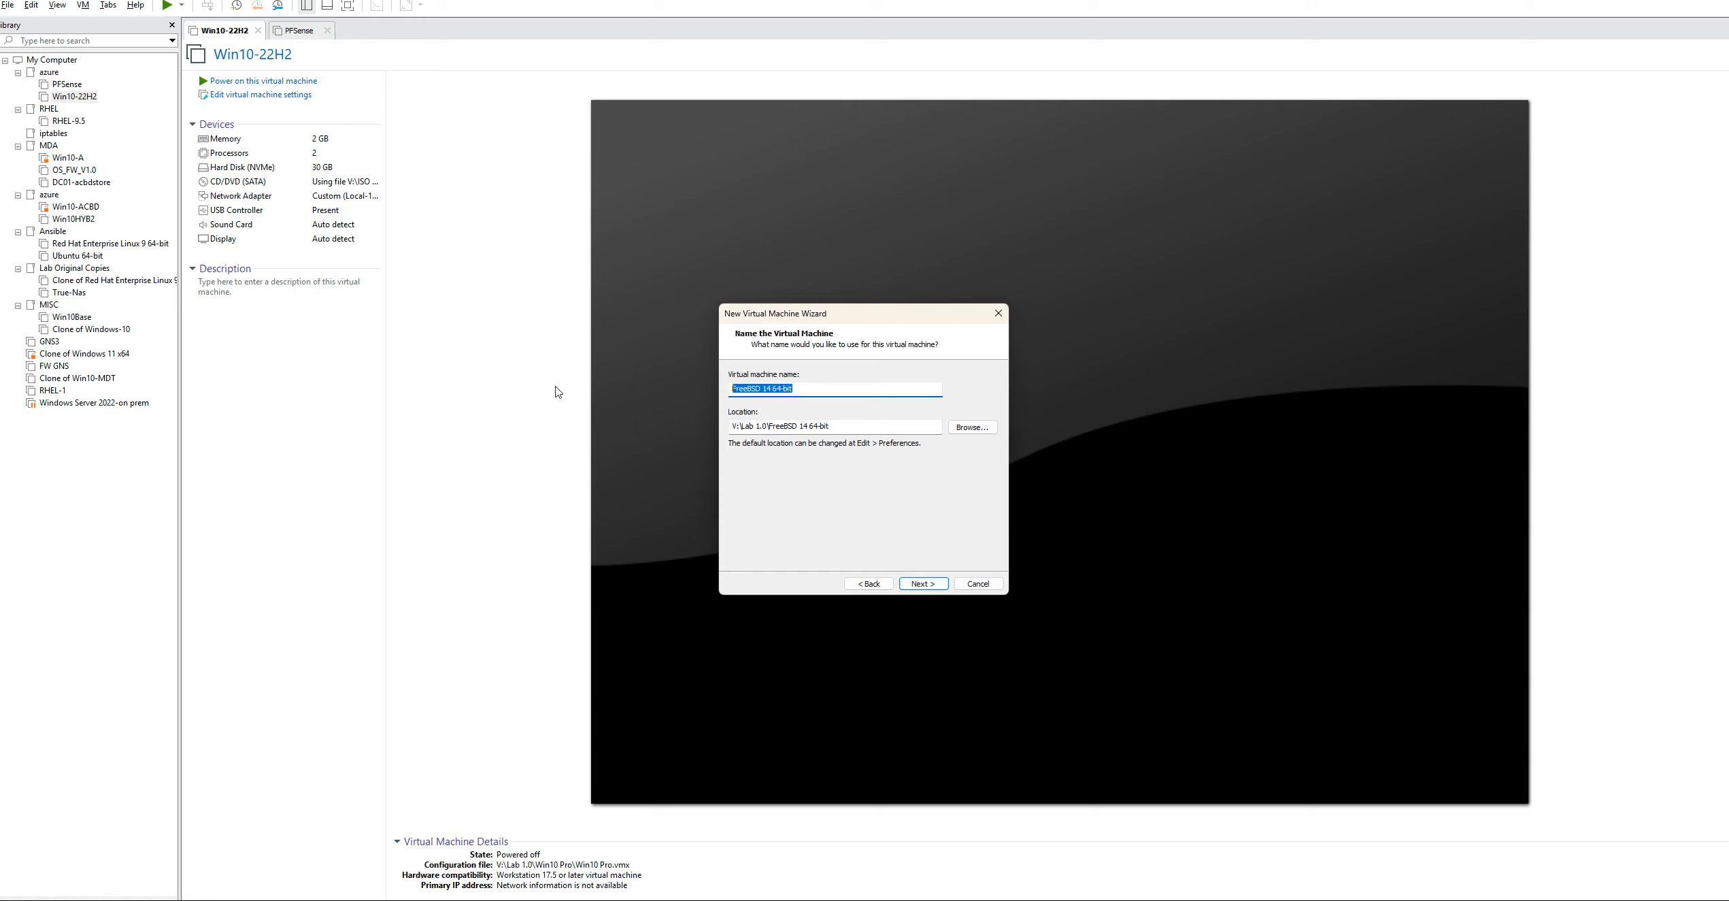
text(Pfsense-BGP)
click(934, 586)
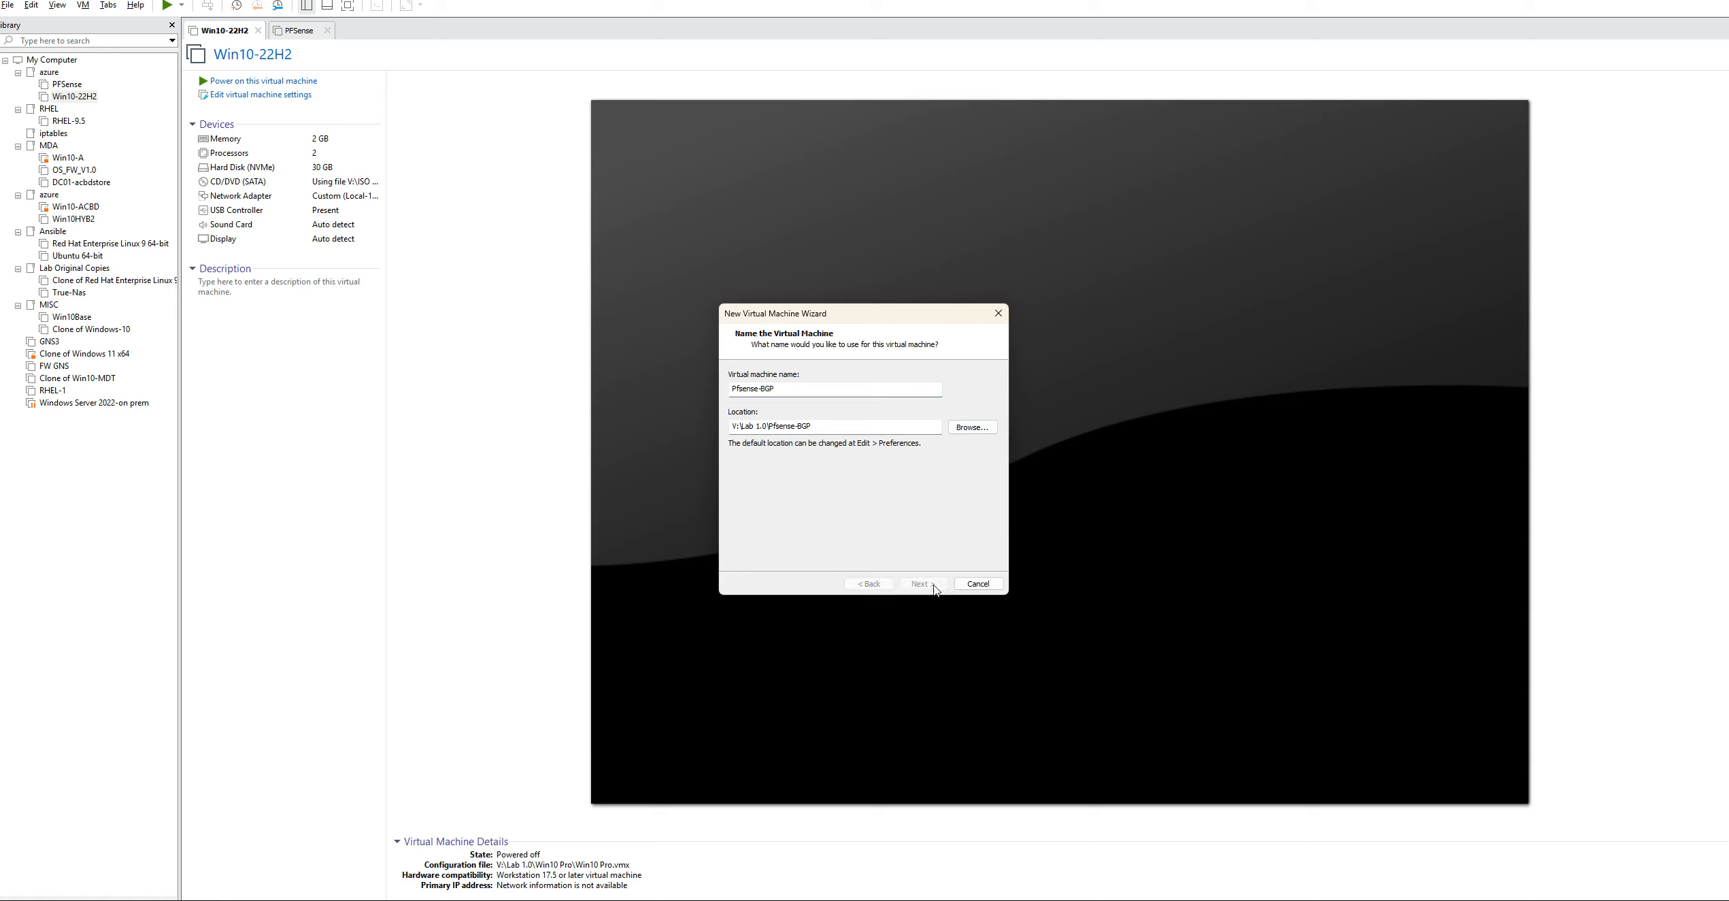
Keep the default processor configuration, allocate 2048 MB of memory, and choose bridged networking
click(934, 587)
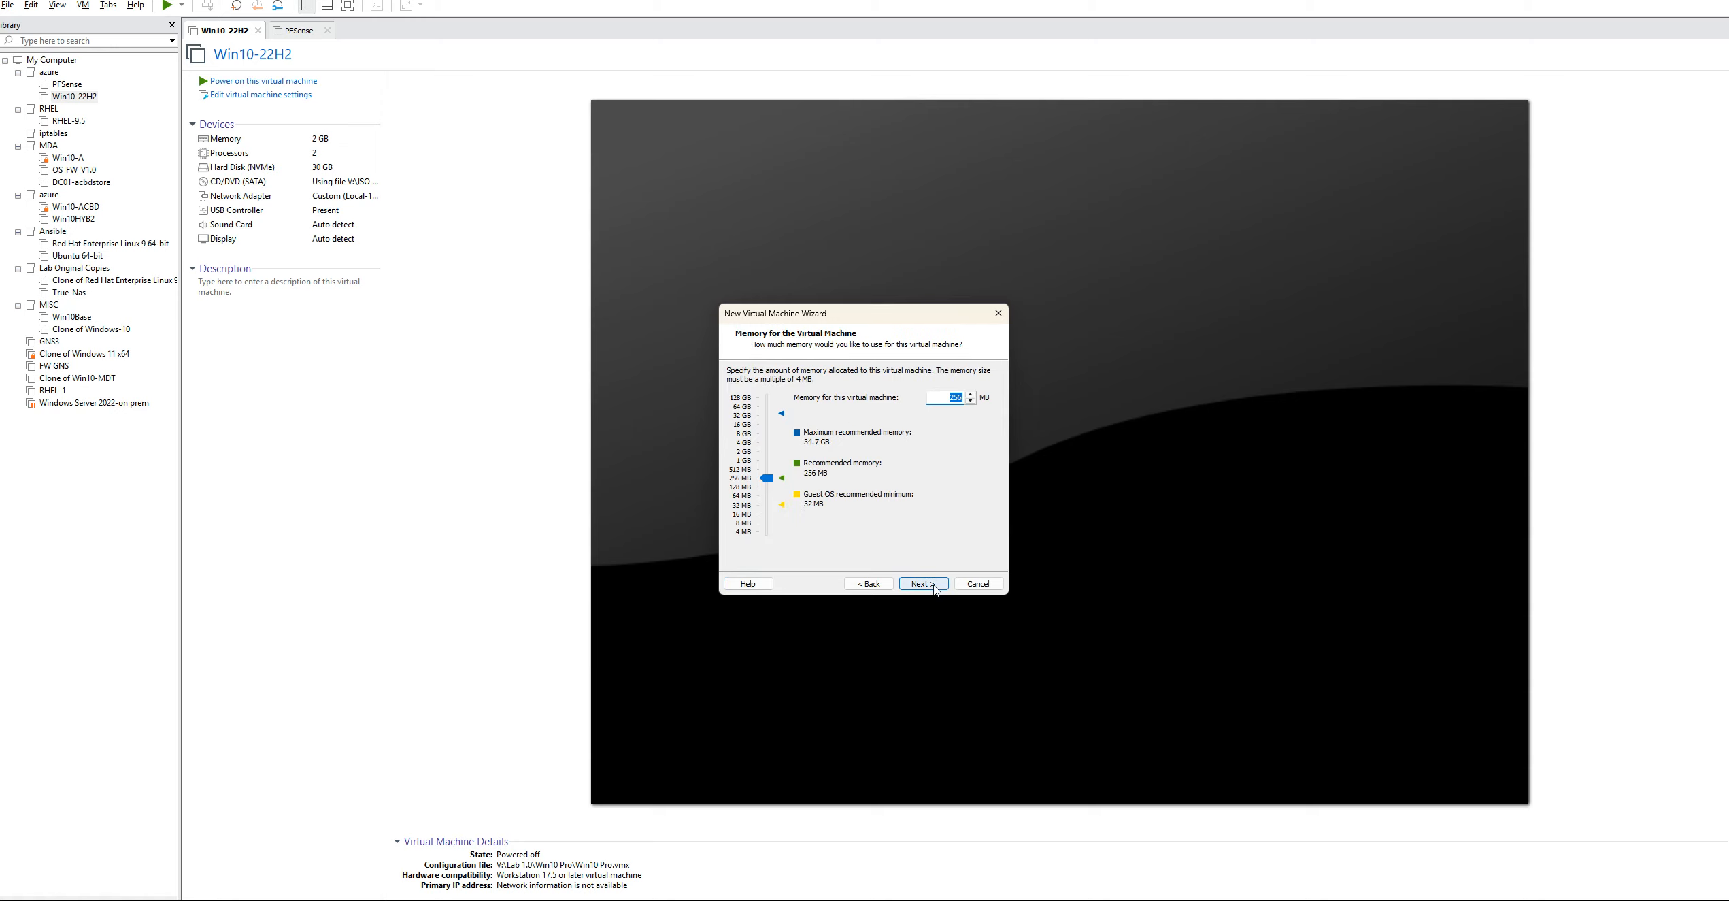
drag(766, 478, 764, 458)
click(922, 584)
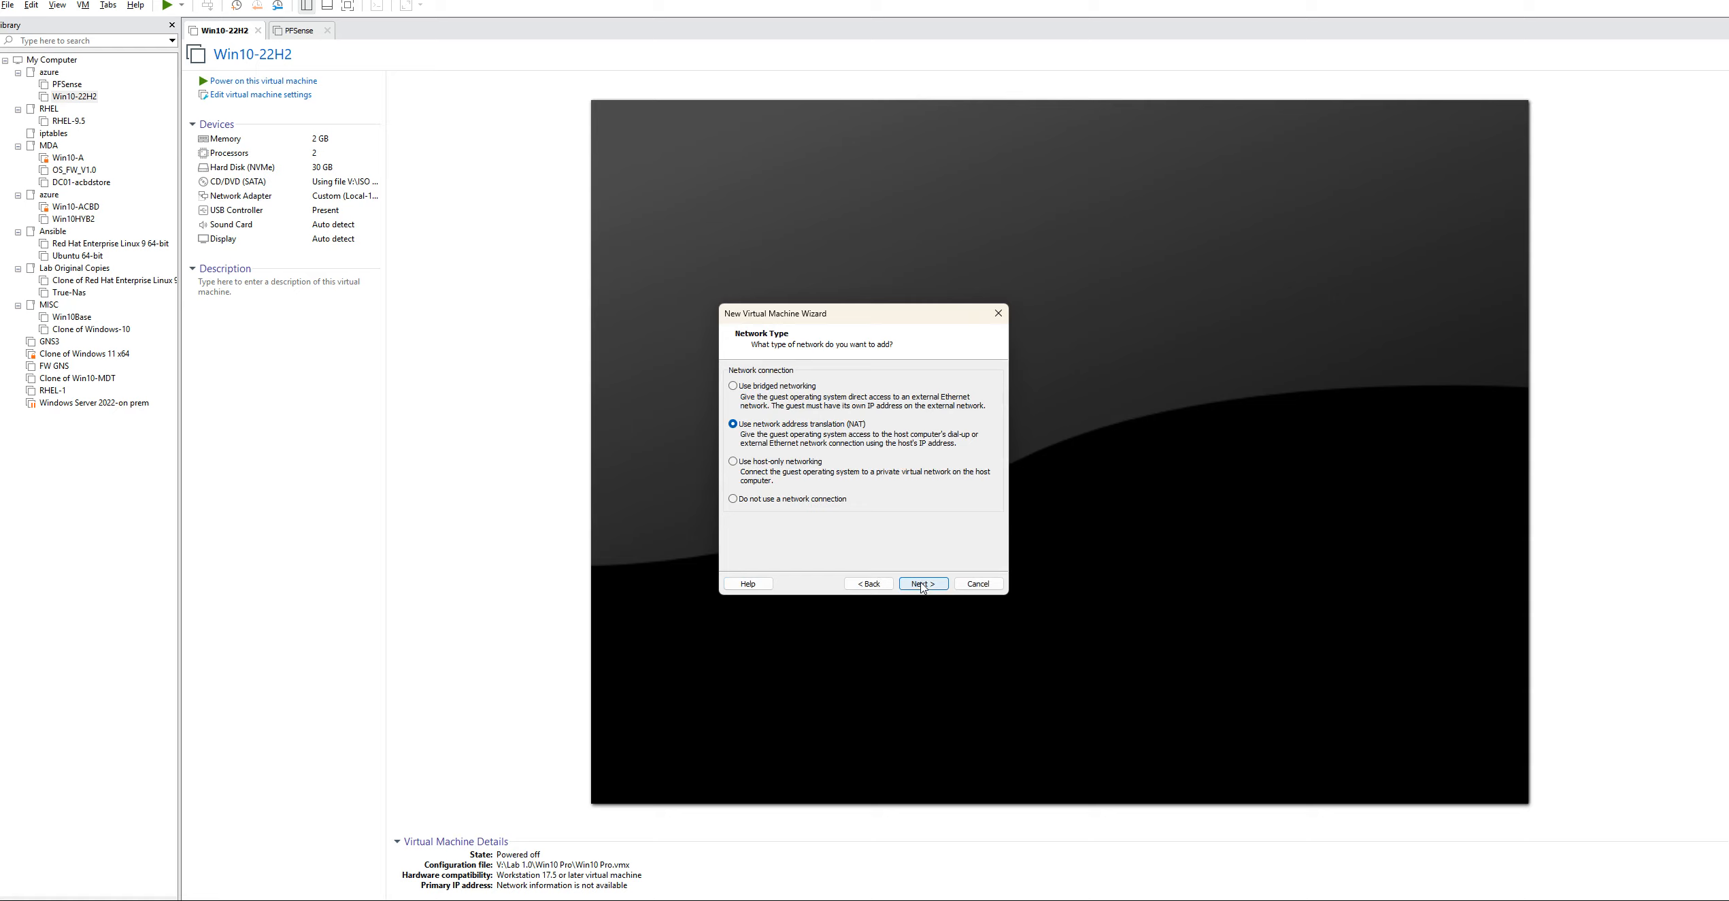
click(734, 386)
click(925, 588)
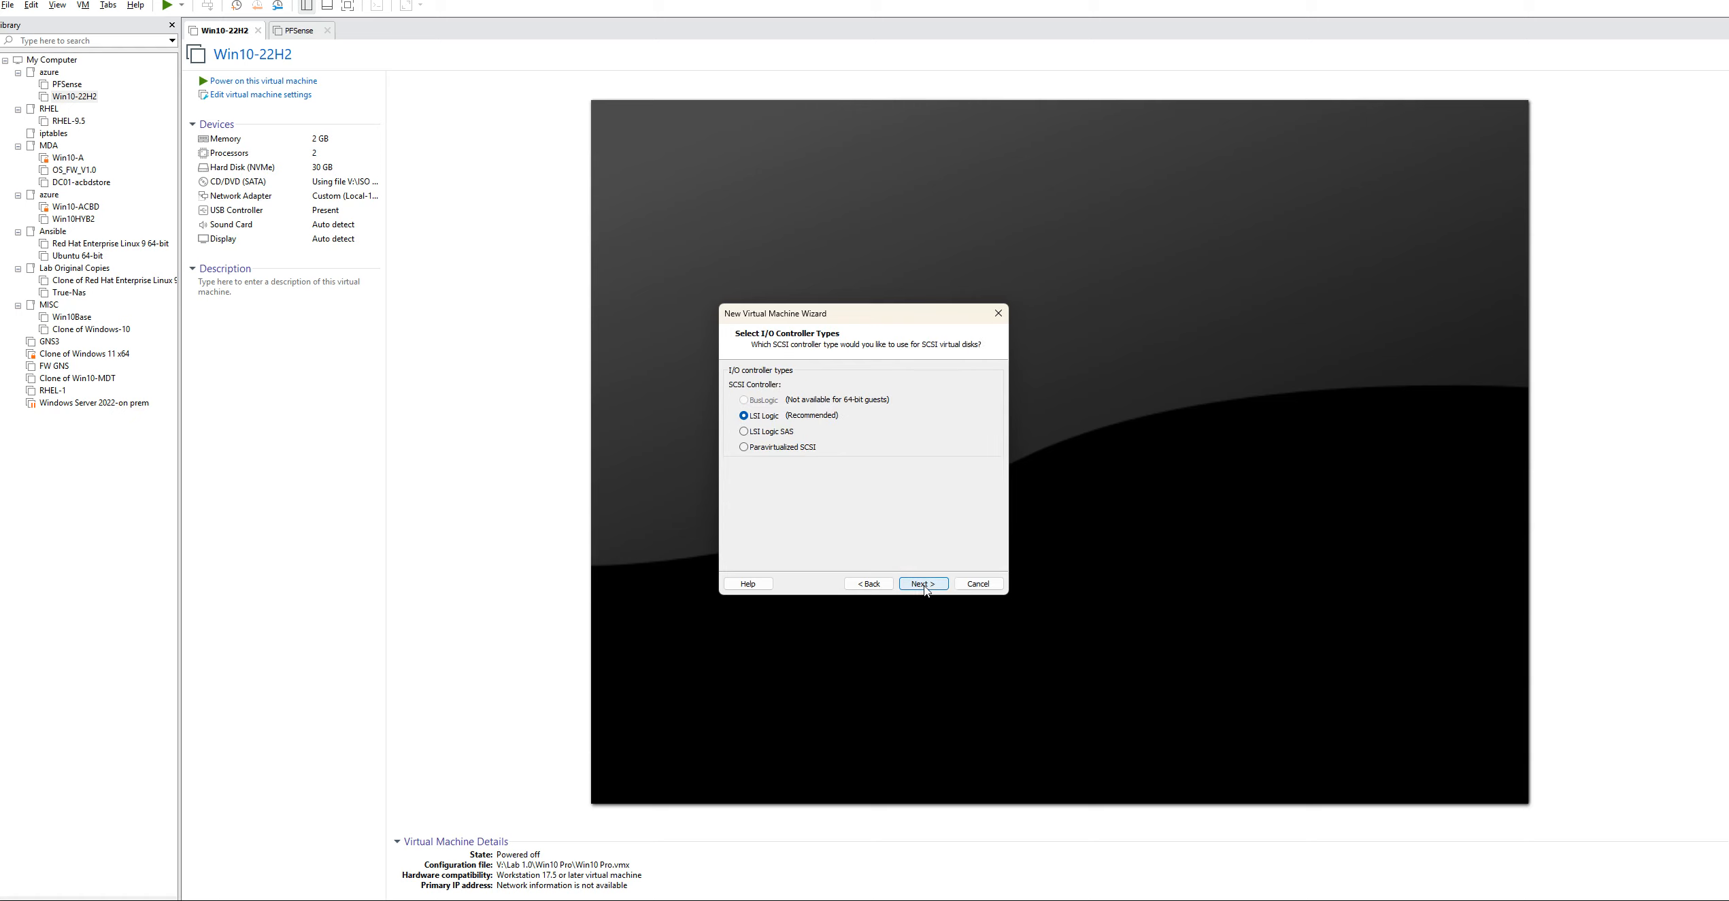
Keep the LSI Logic controller and create a new 20 GB SCSI virtual disk stored as a single file
click(920, 585)
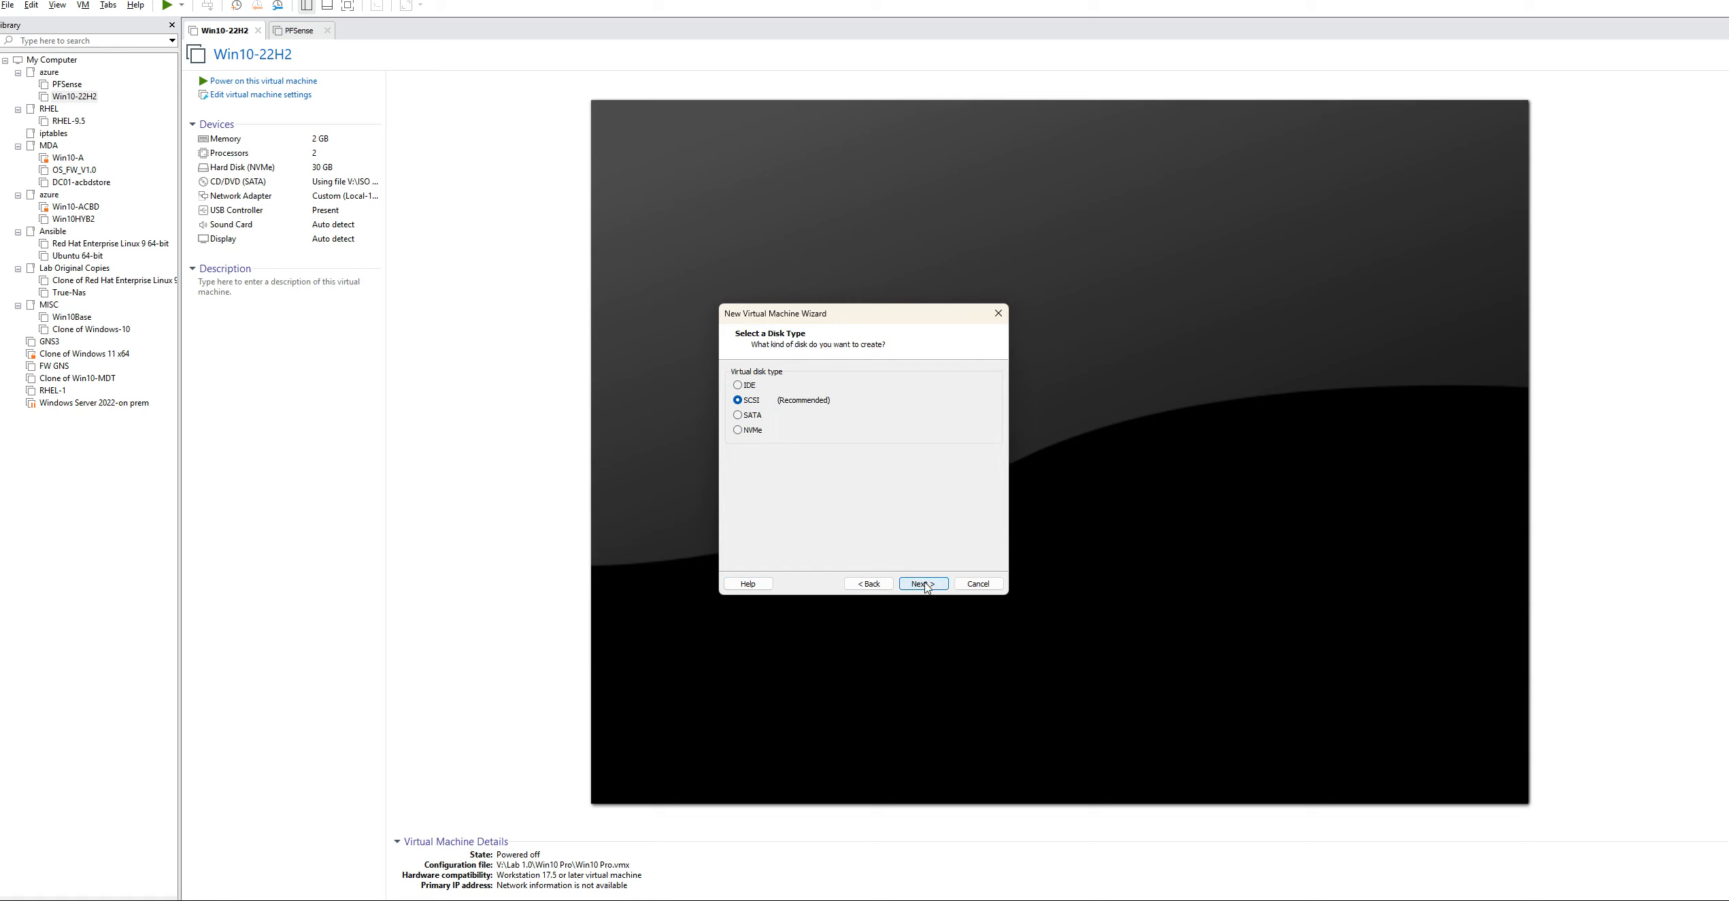
click(925, 587)
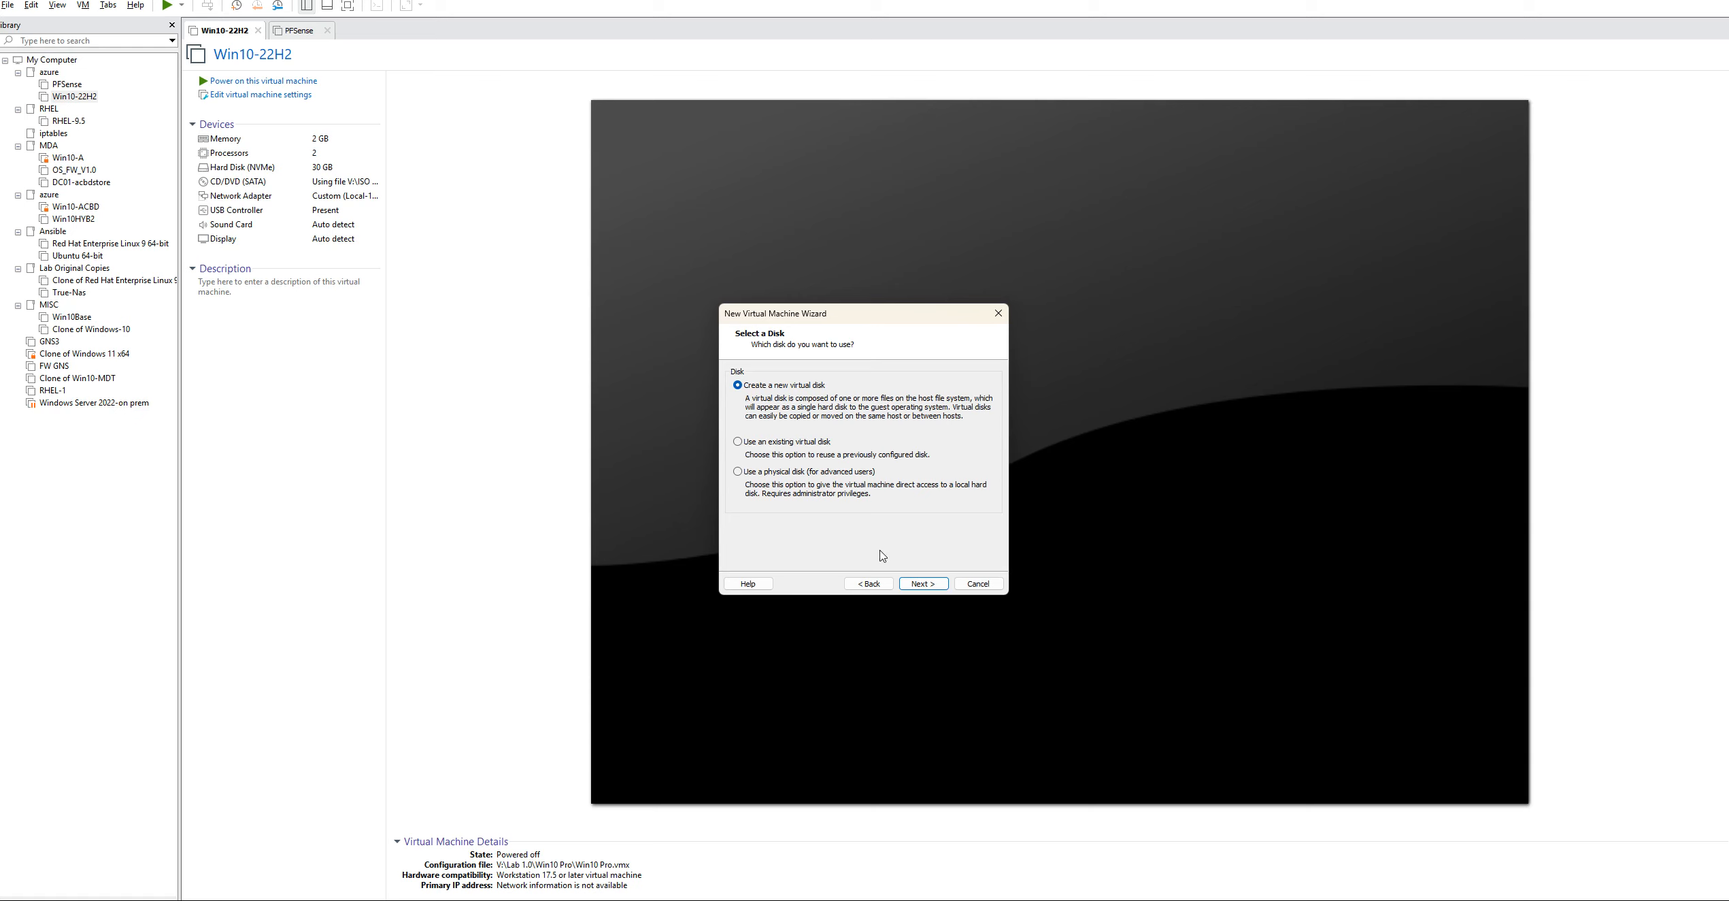
click(925, 587)
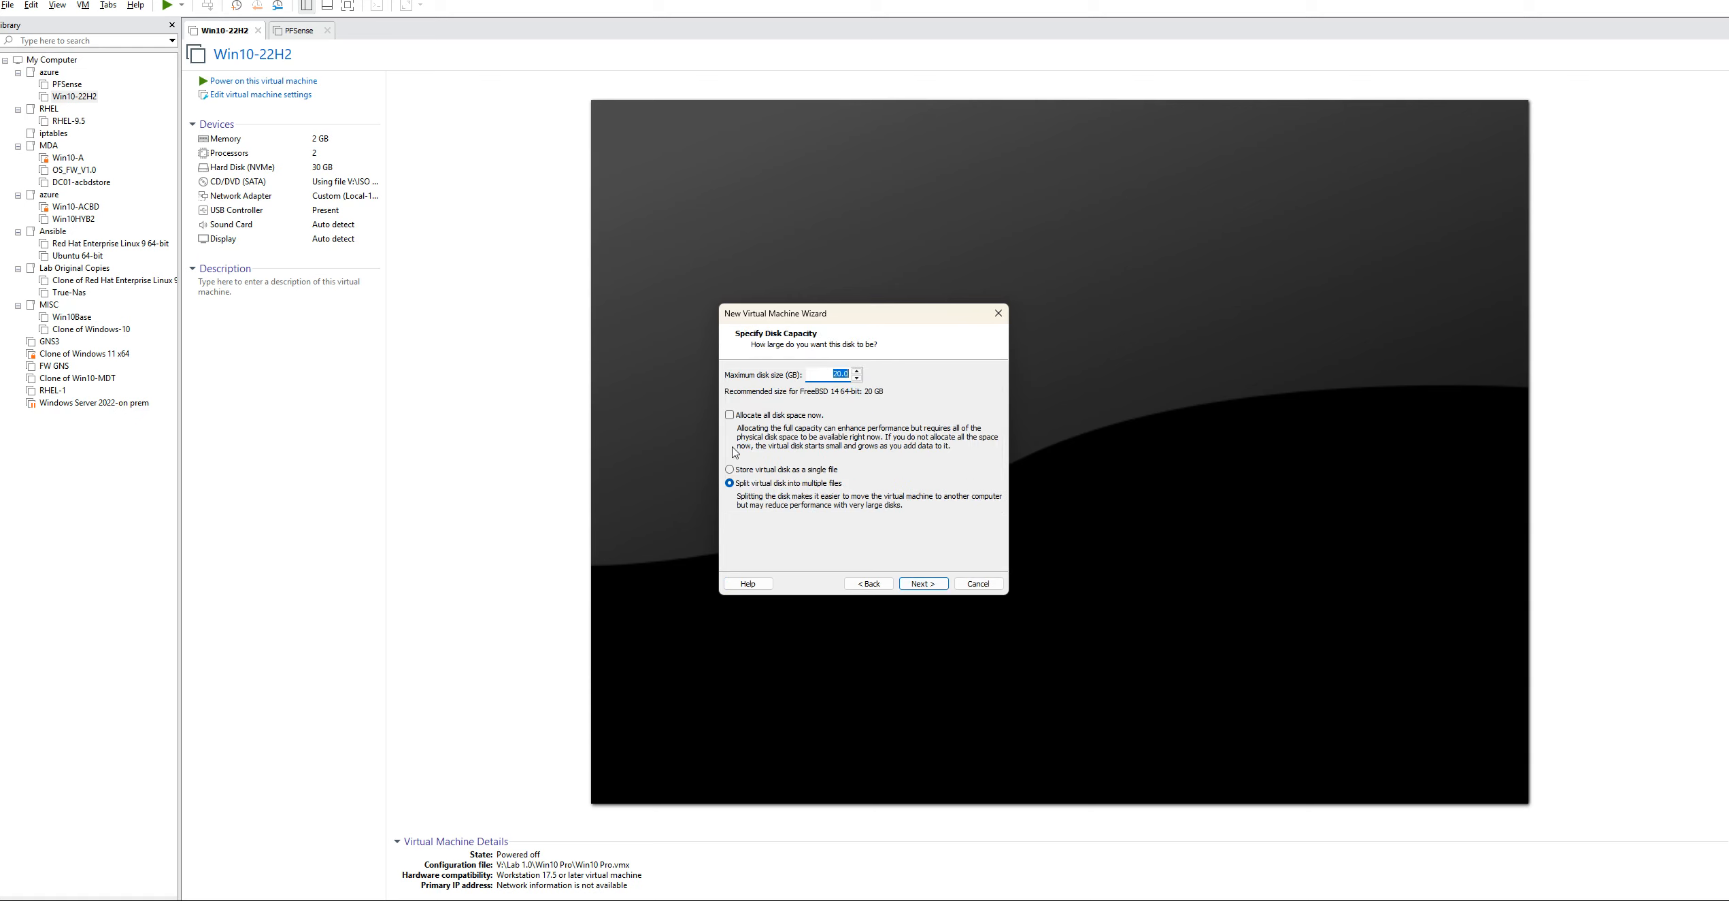
click(730, 469)
click(924, 585)
click(924, 586)
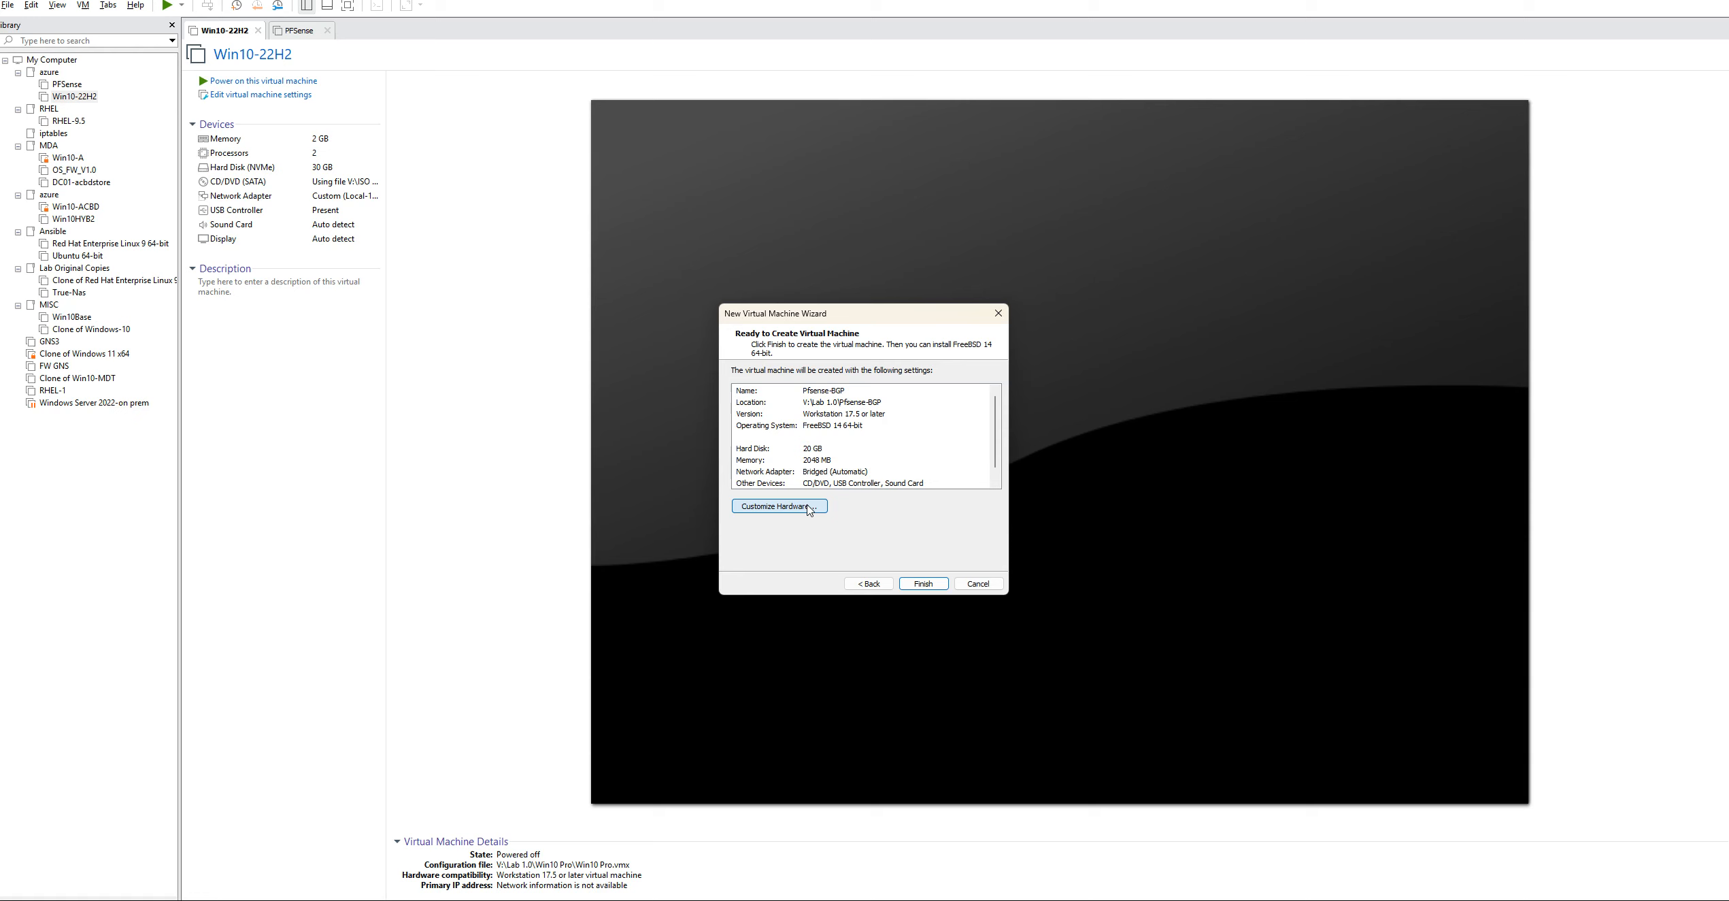
Customize the hardware so the CD/DVD drive uses the netgate-installer v1.0-RC amd64 ISO from the ISO Images folder
click(808, 507)
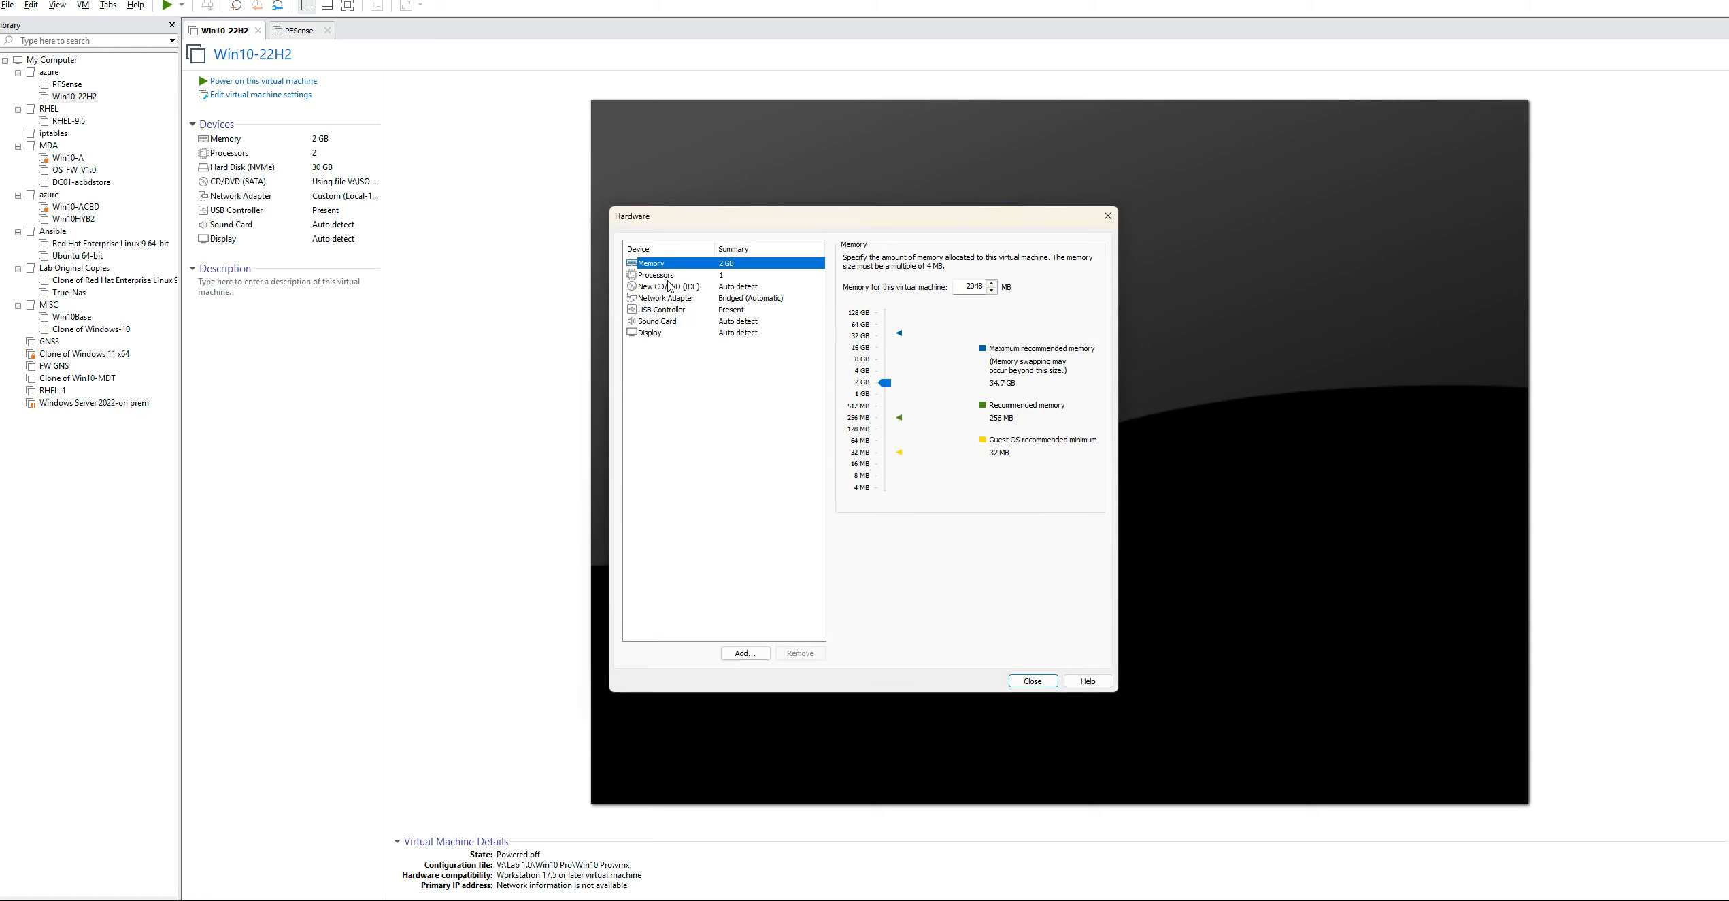
click(661, 278)
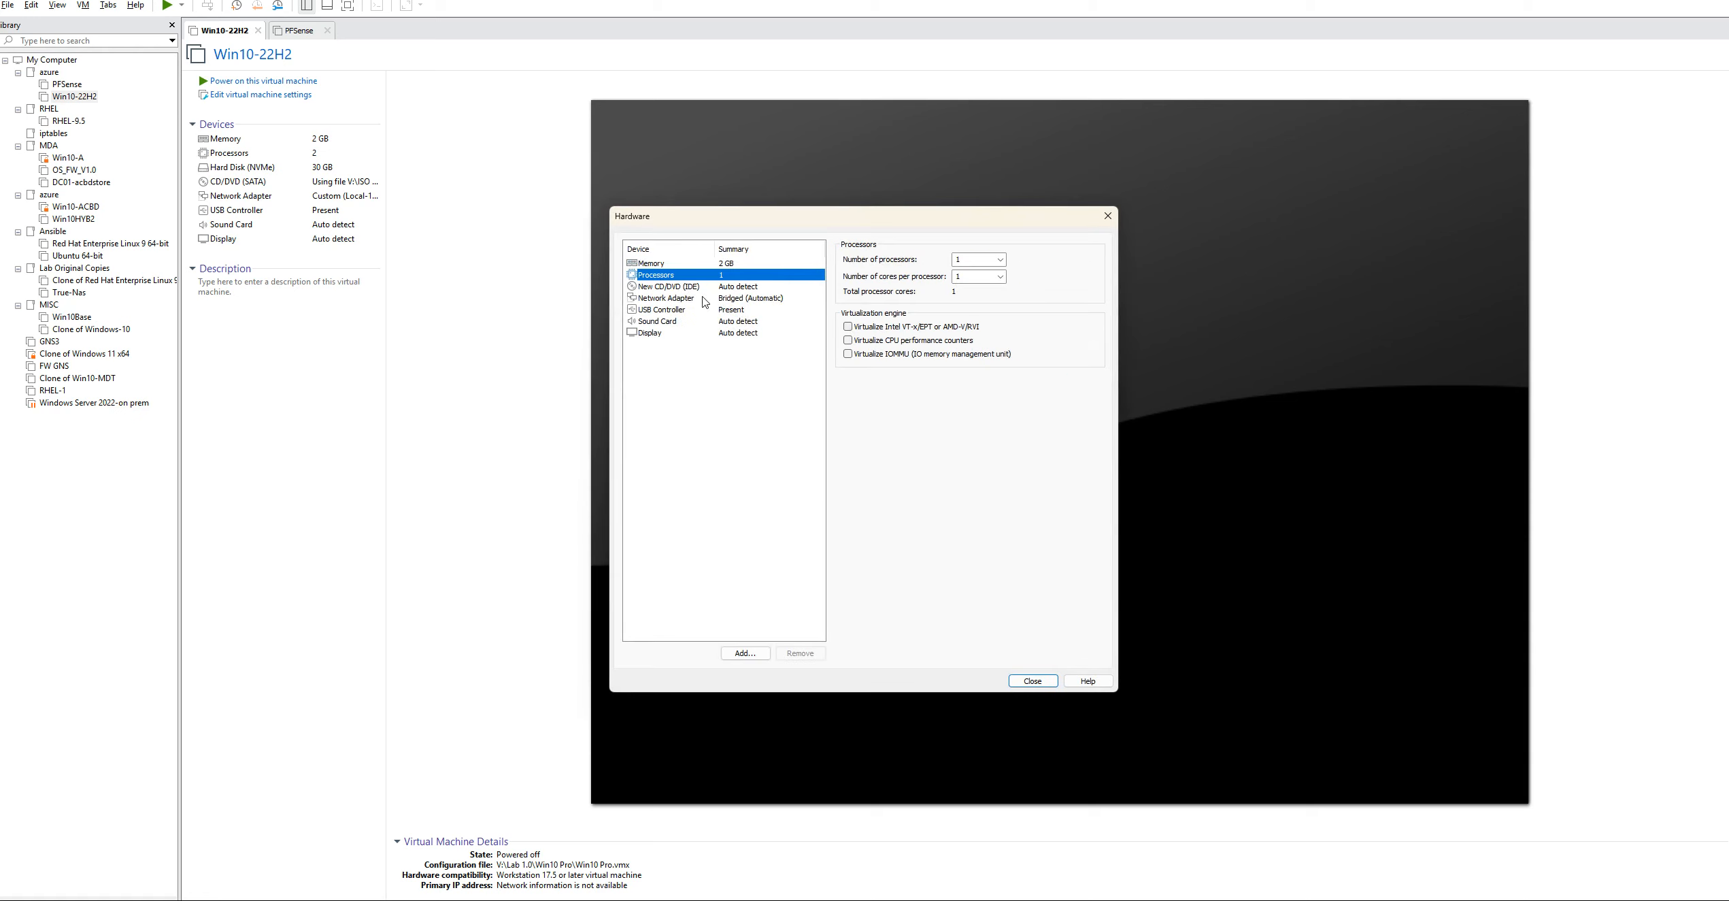
click(681, 291)
click(849, 340)
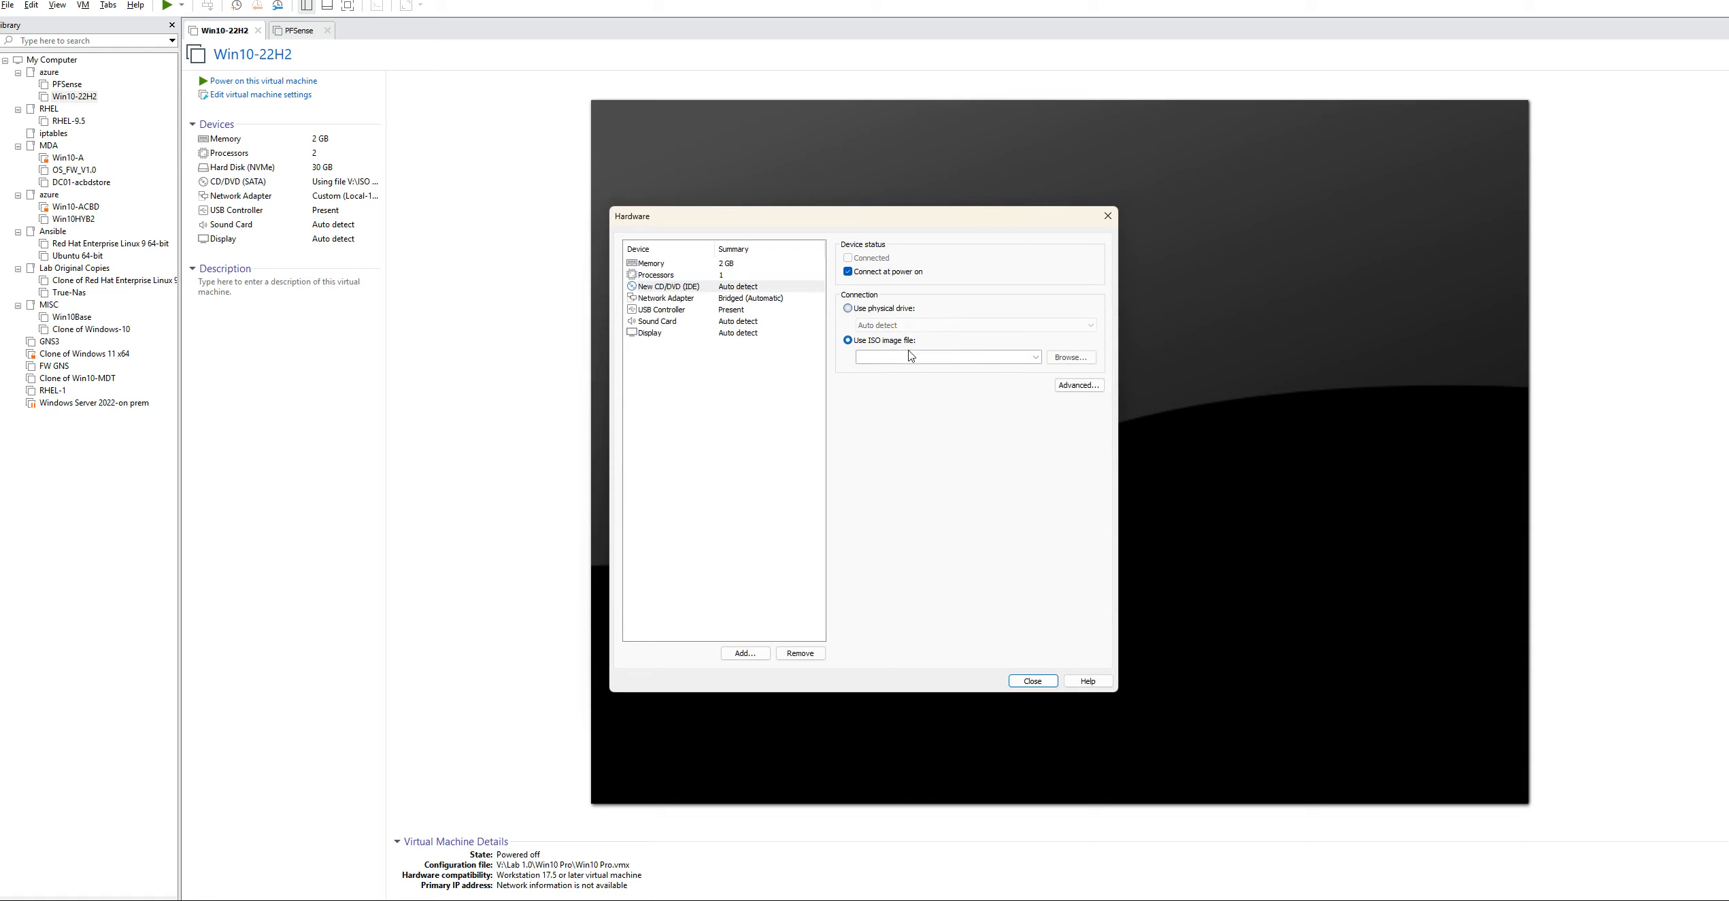
click(1063, 360)
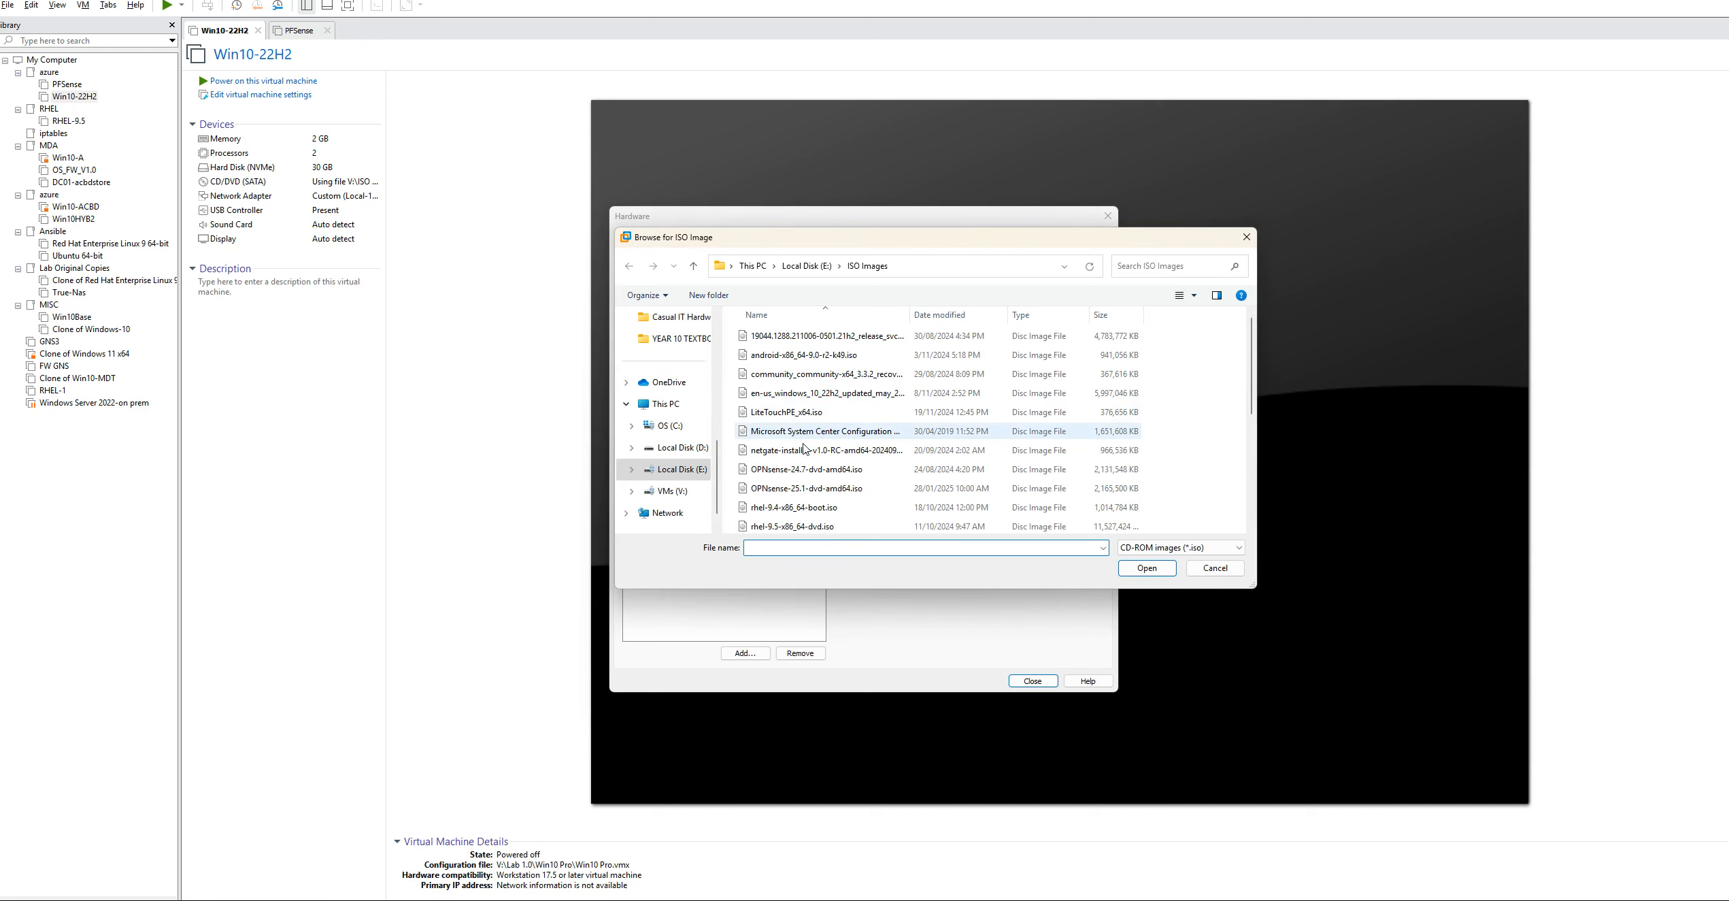
click(786, 452)
click(1147, 564)
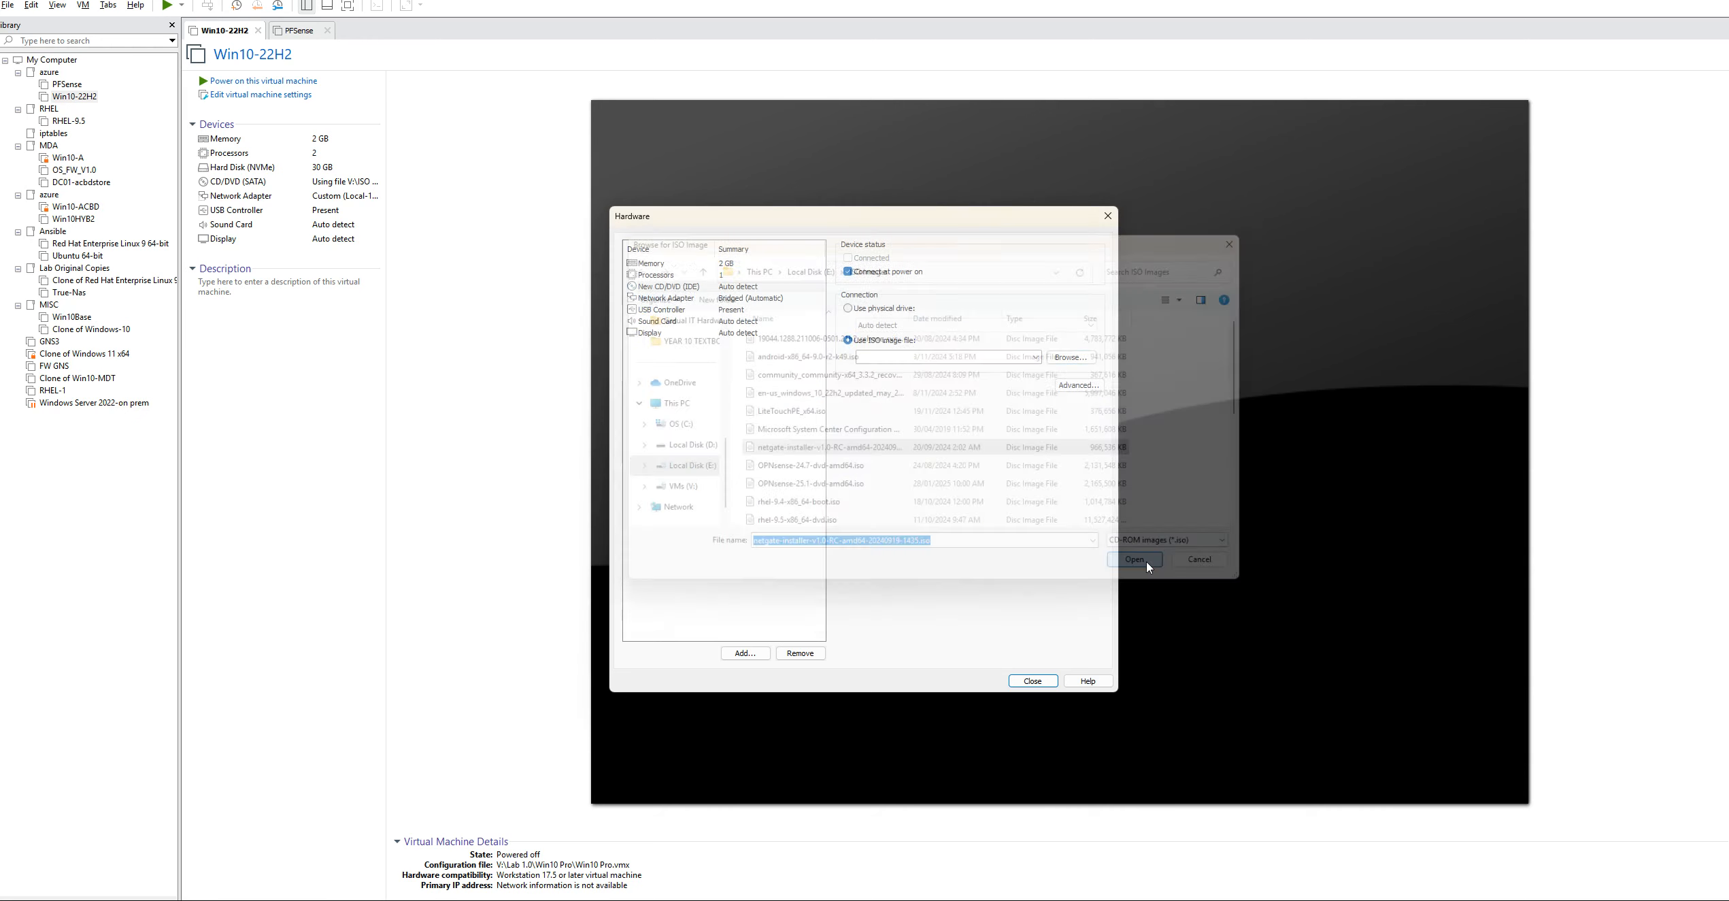
Add a second network adapter and connect it to the custom Local-172/16/10 (Host-only) virtual network
click(672, 299)
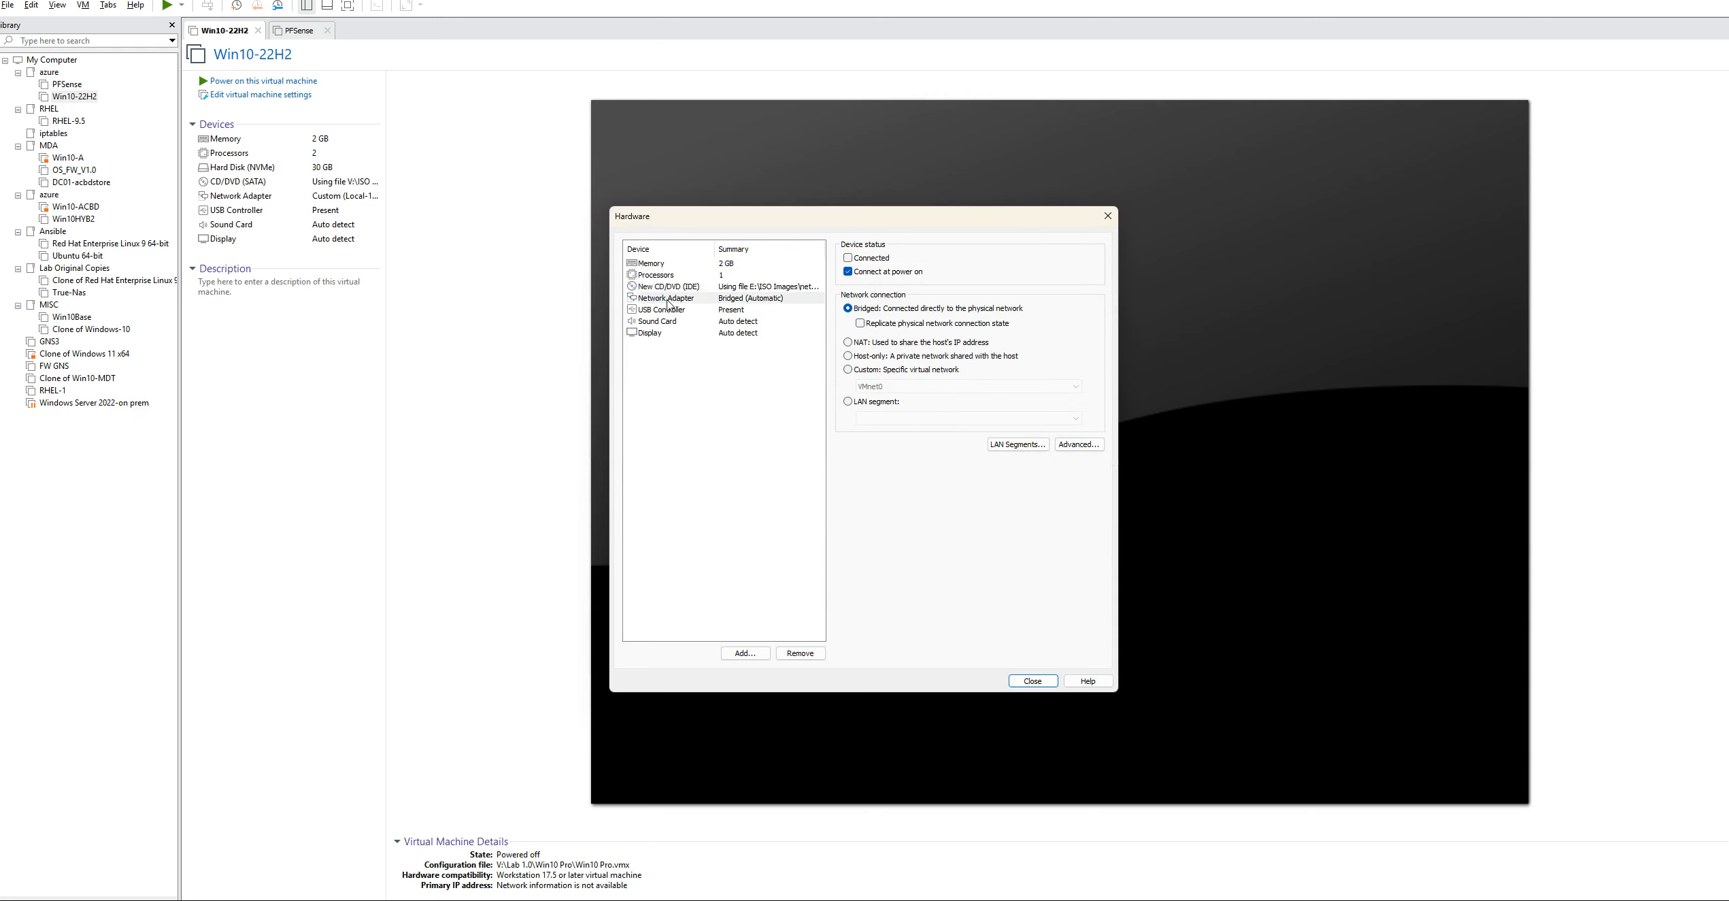
click(745, 654)
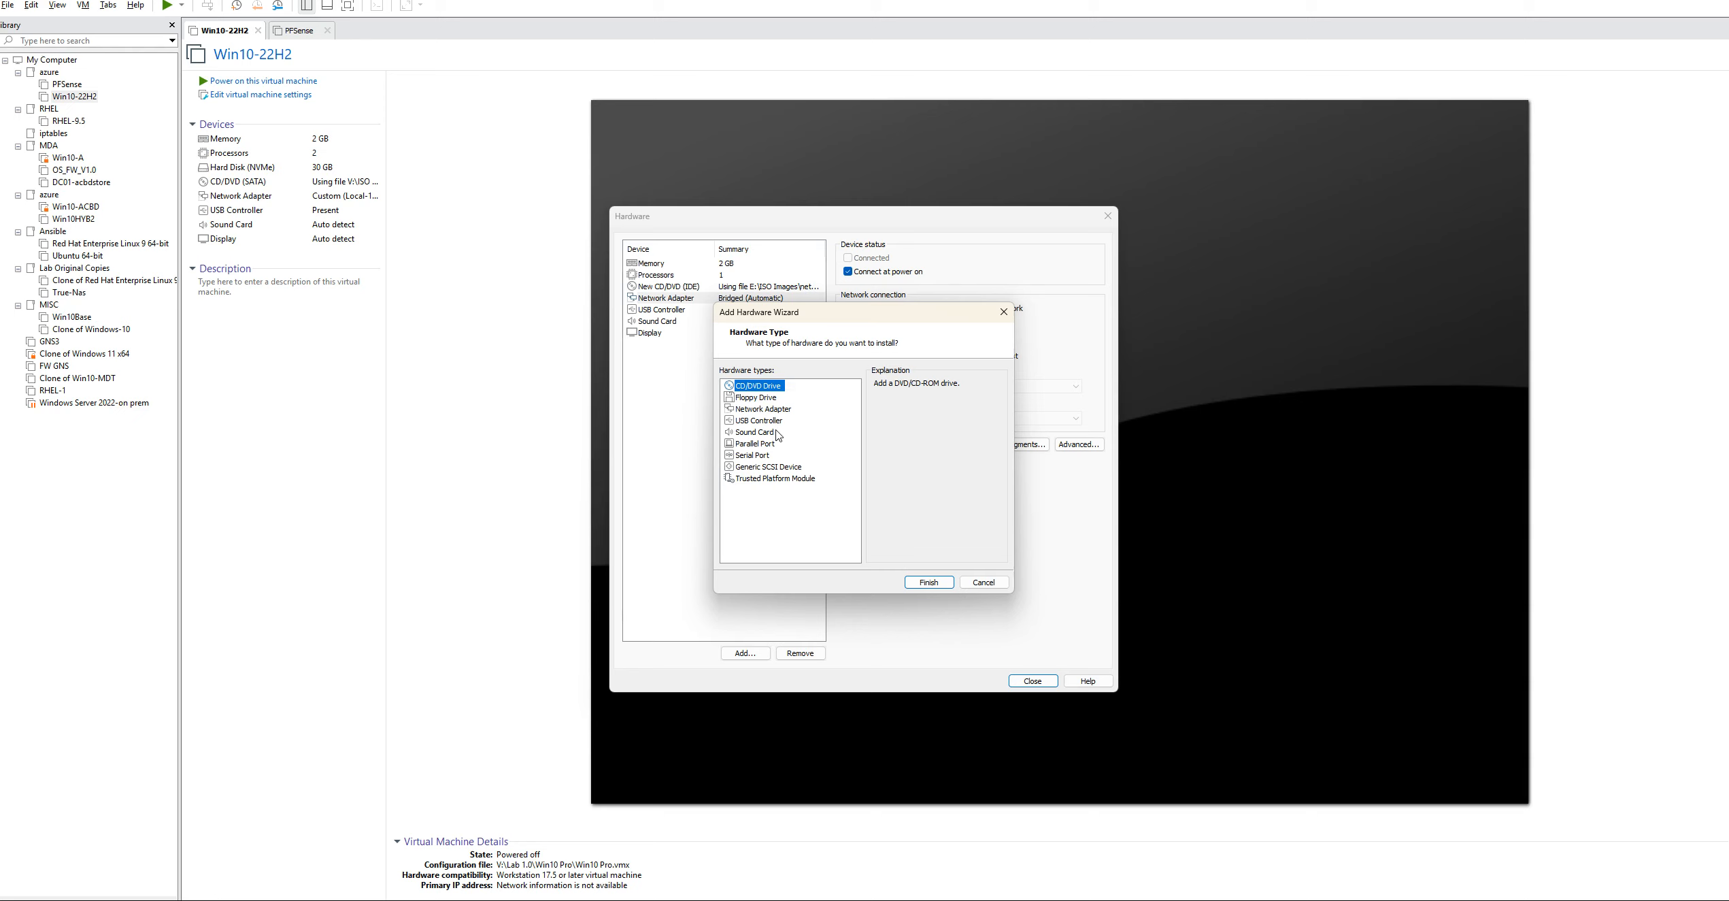
click(755, 409)
click(931, 582)
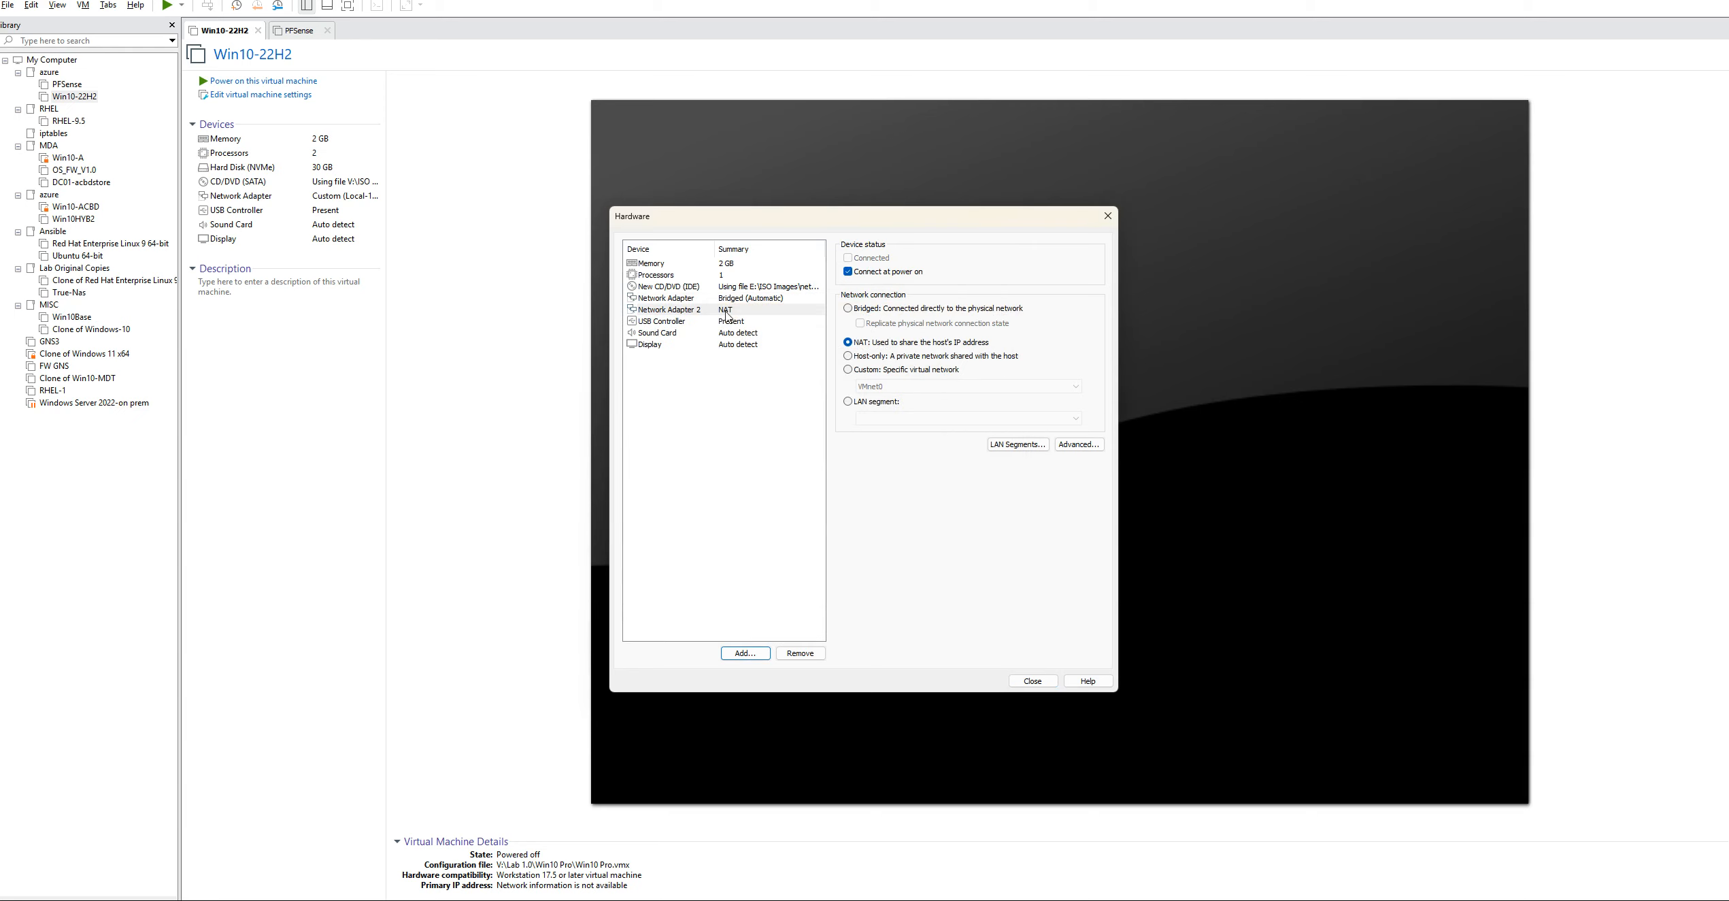
click(867, 370)
click(909, 387)
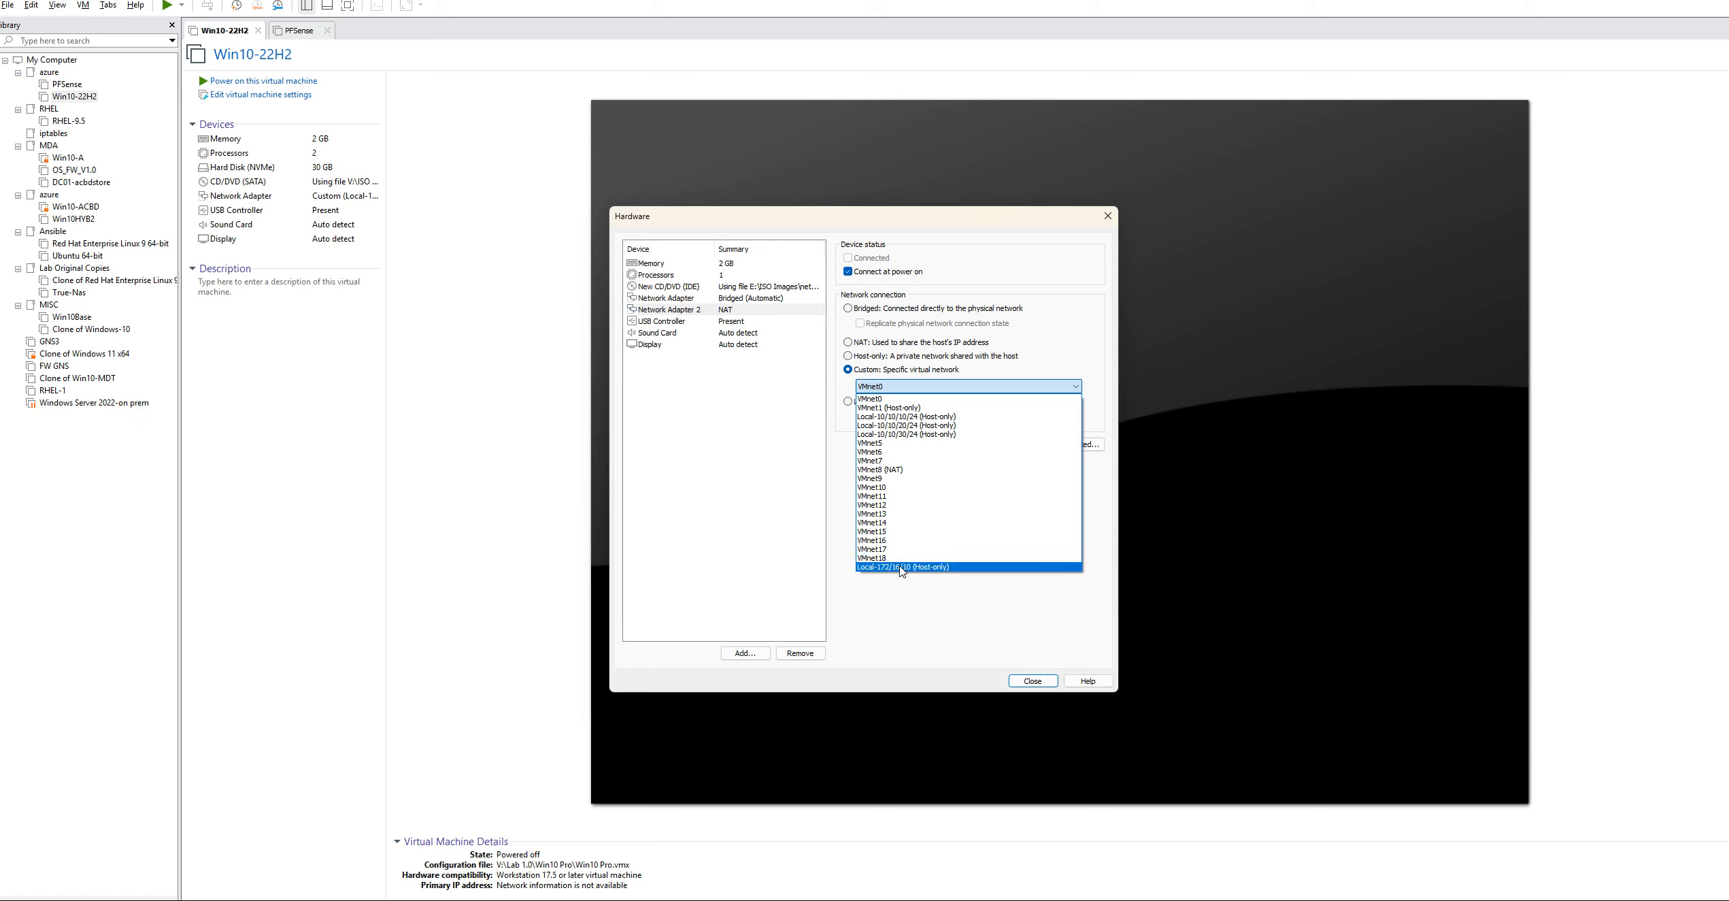
click(903, 571)
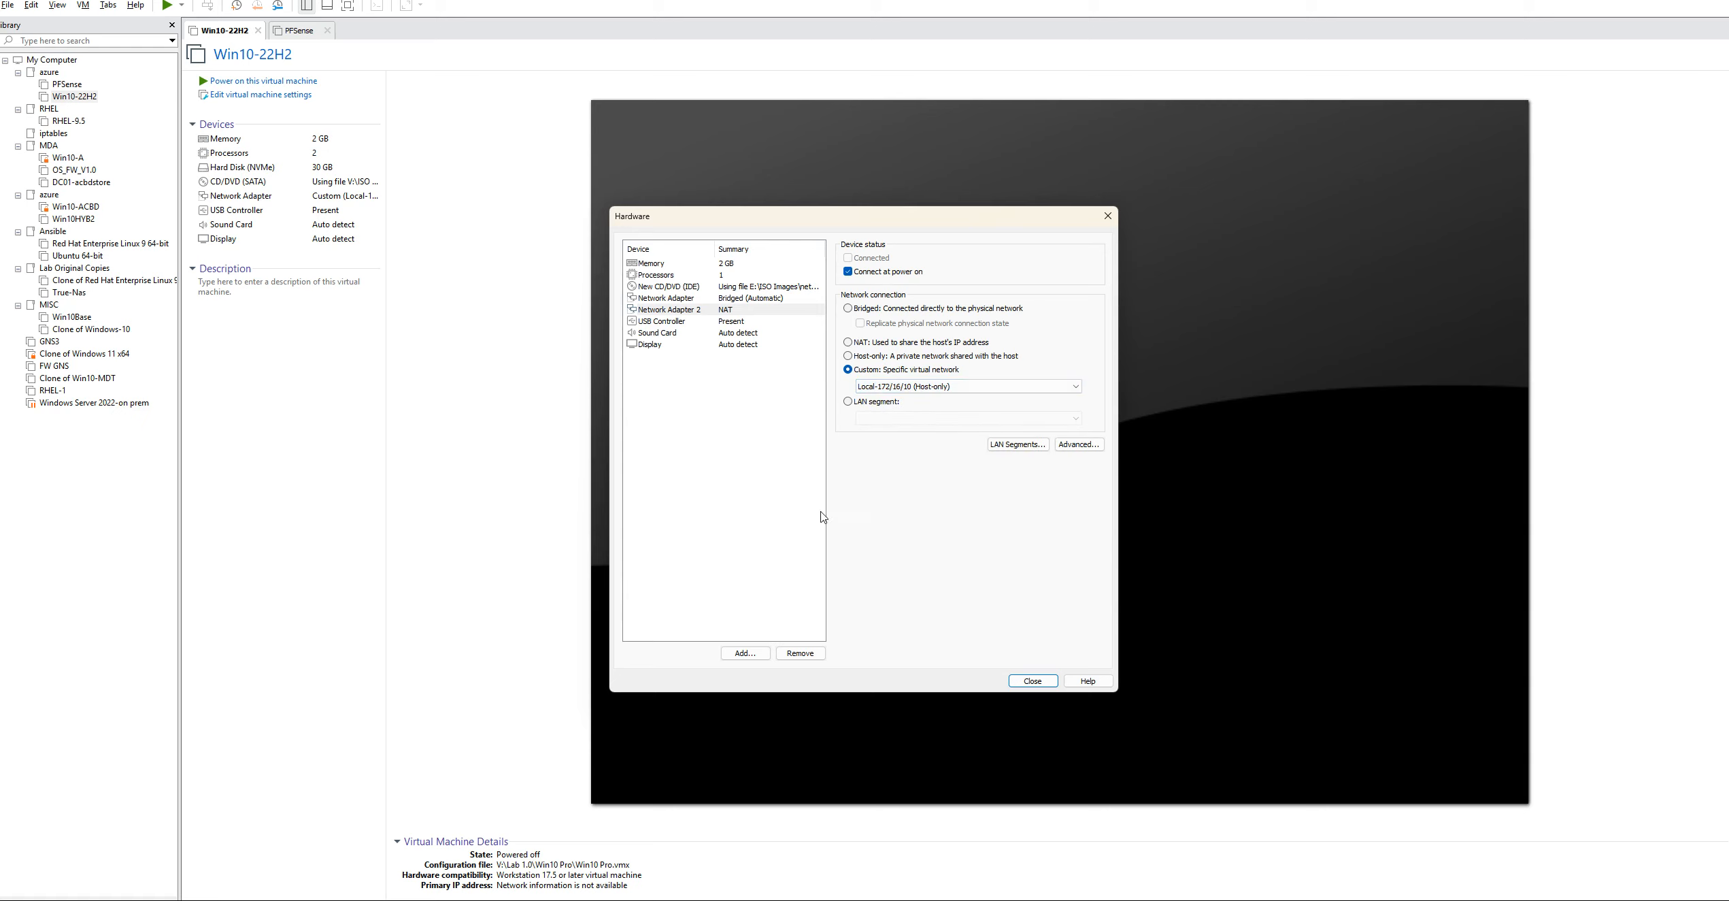
Finish creating the virtual machine and move it into the azure folder that holds PFSense
click(1032, 681)
click(920, 583)
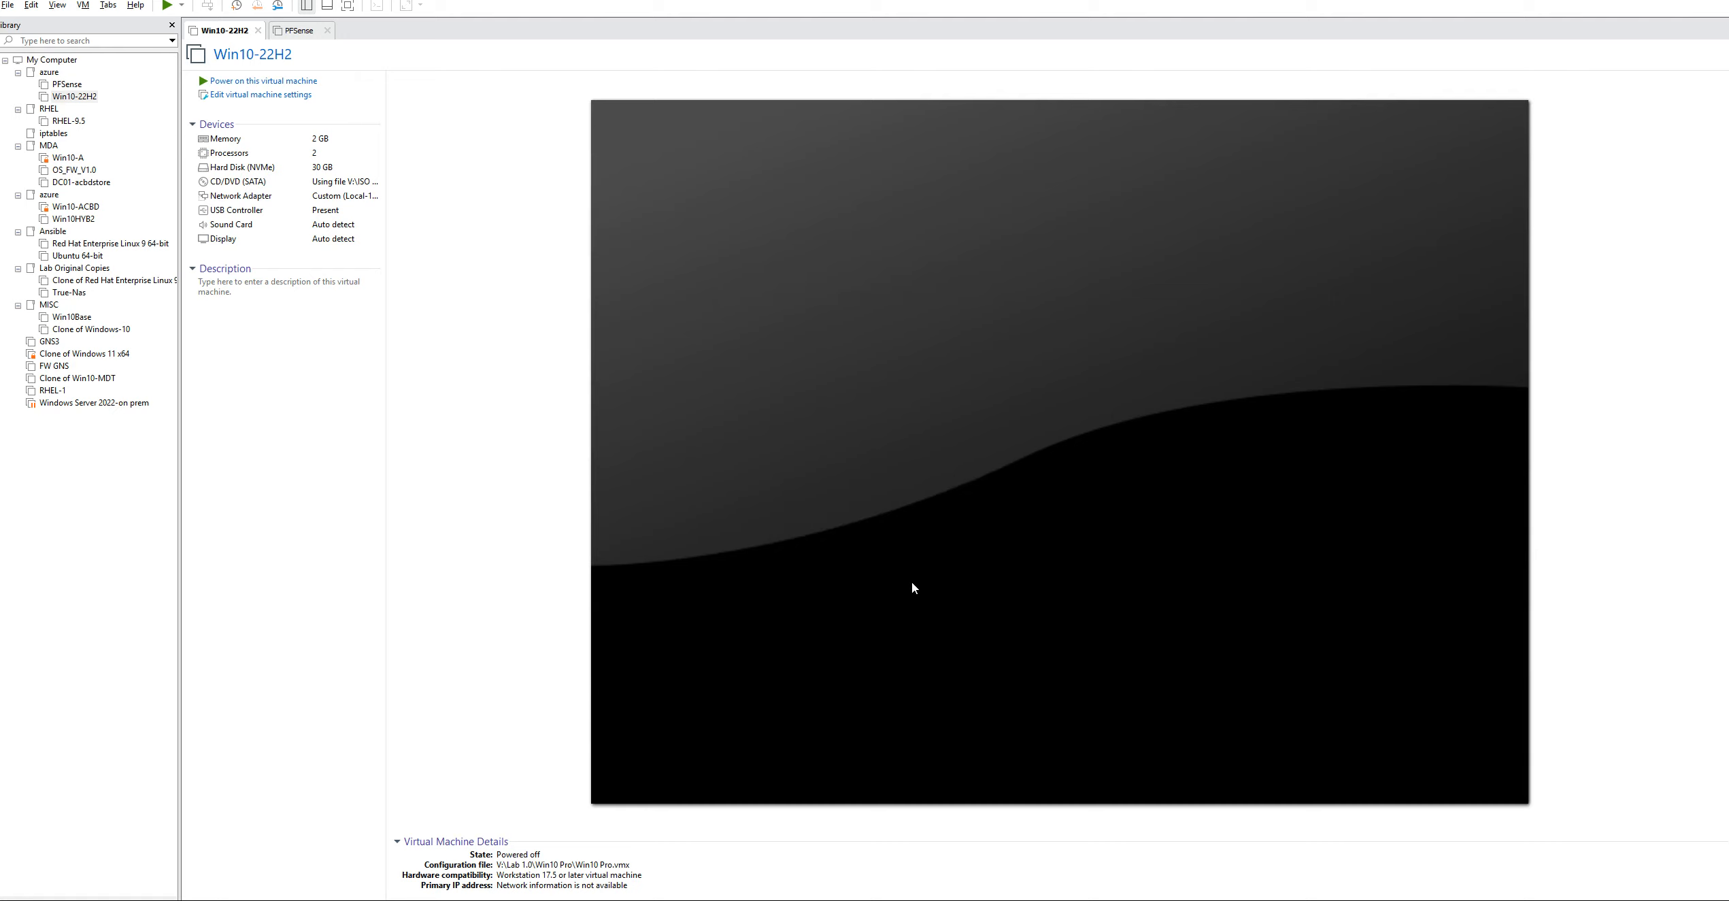
drag(58, 416, 75, 97)
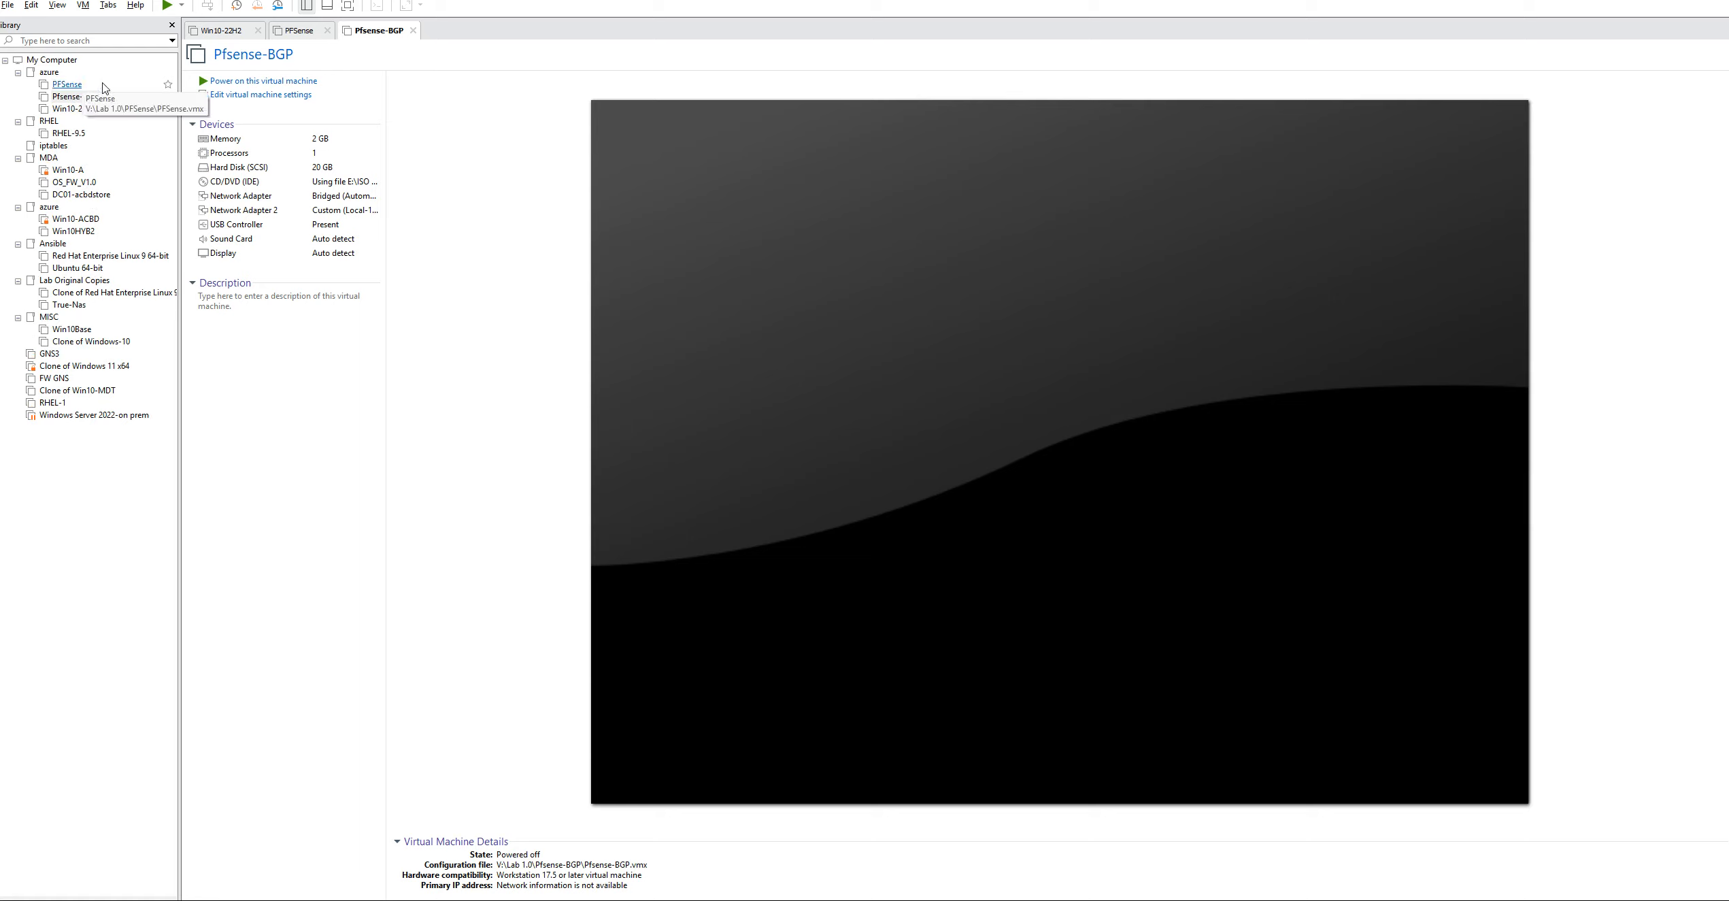
Power on Pfsense-BGP and begin the pfSense installation, accepting the copyright notice
click(78, 98)
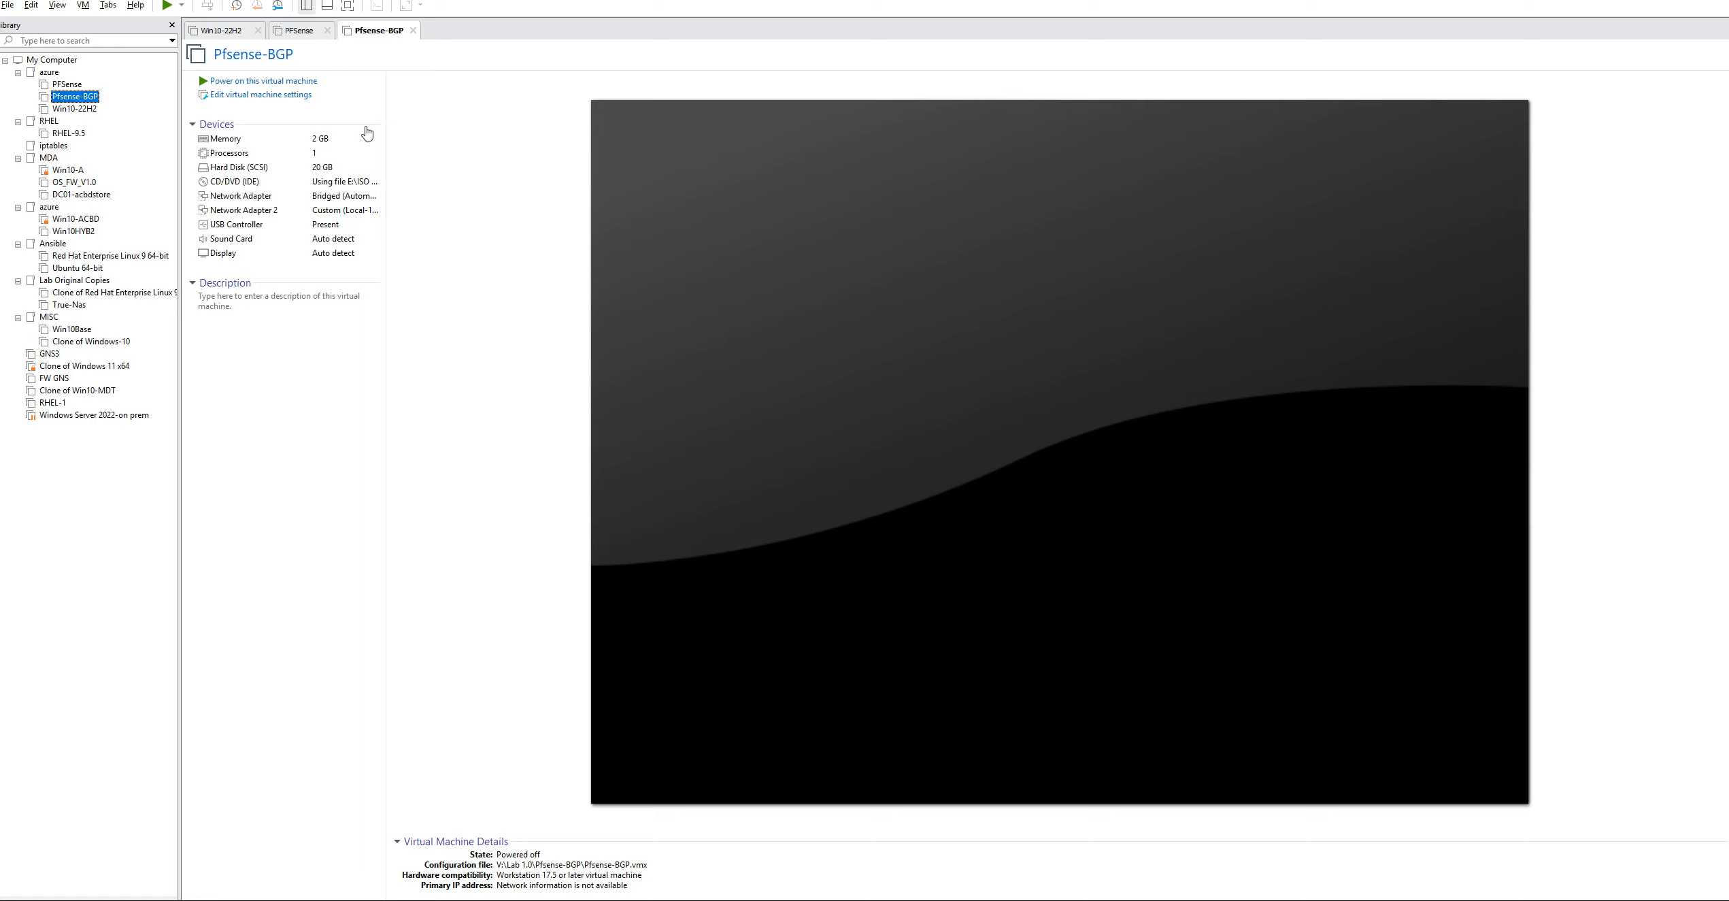
click(275, 82)
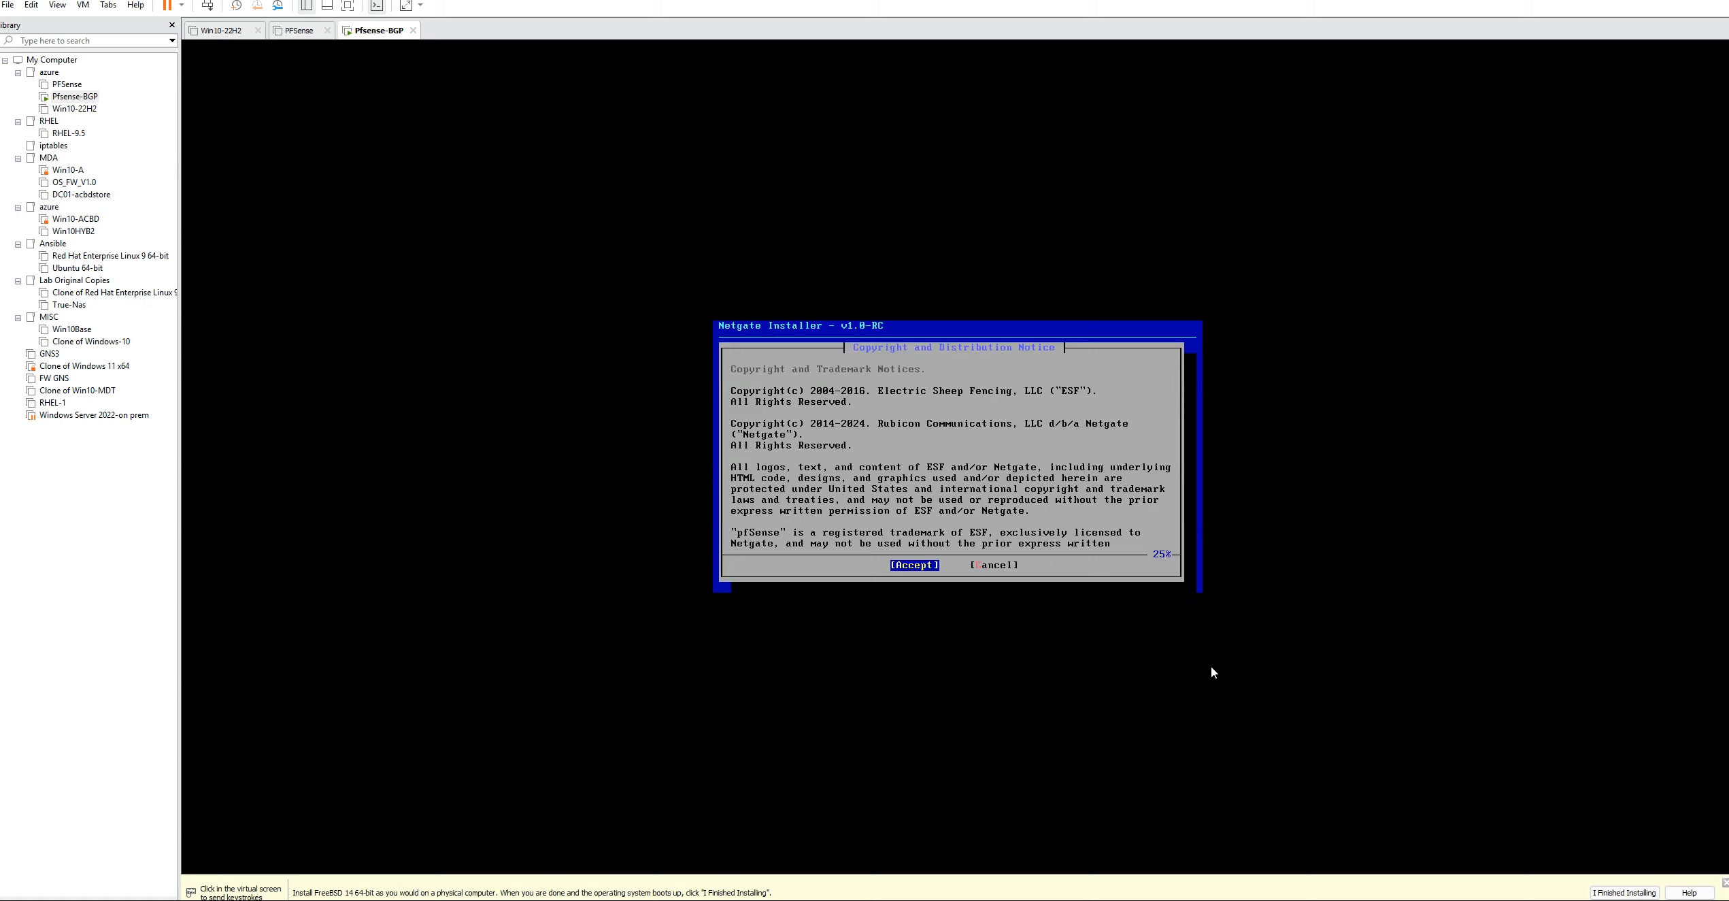
click(1111, 596)
key(Return)
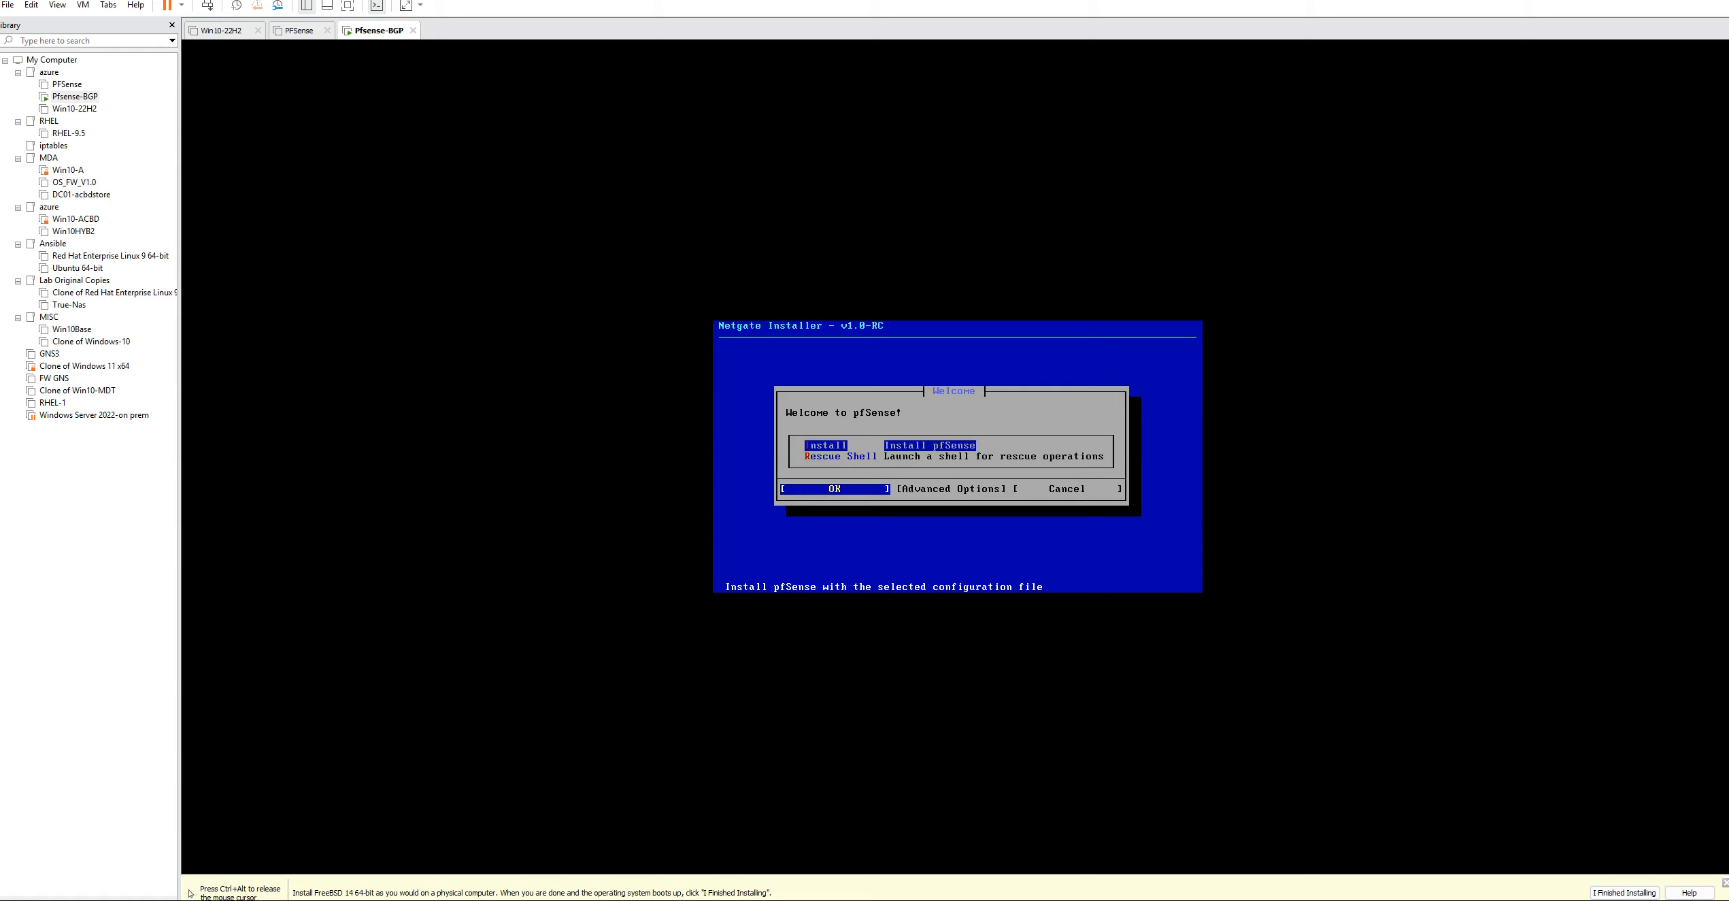
key(Return)
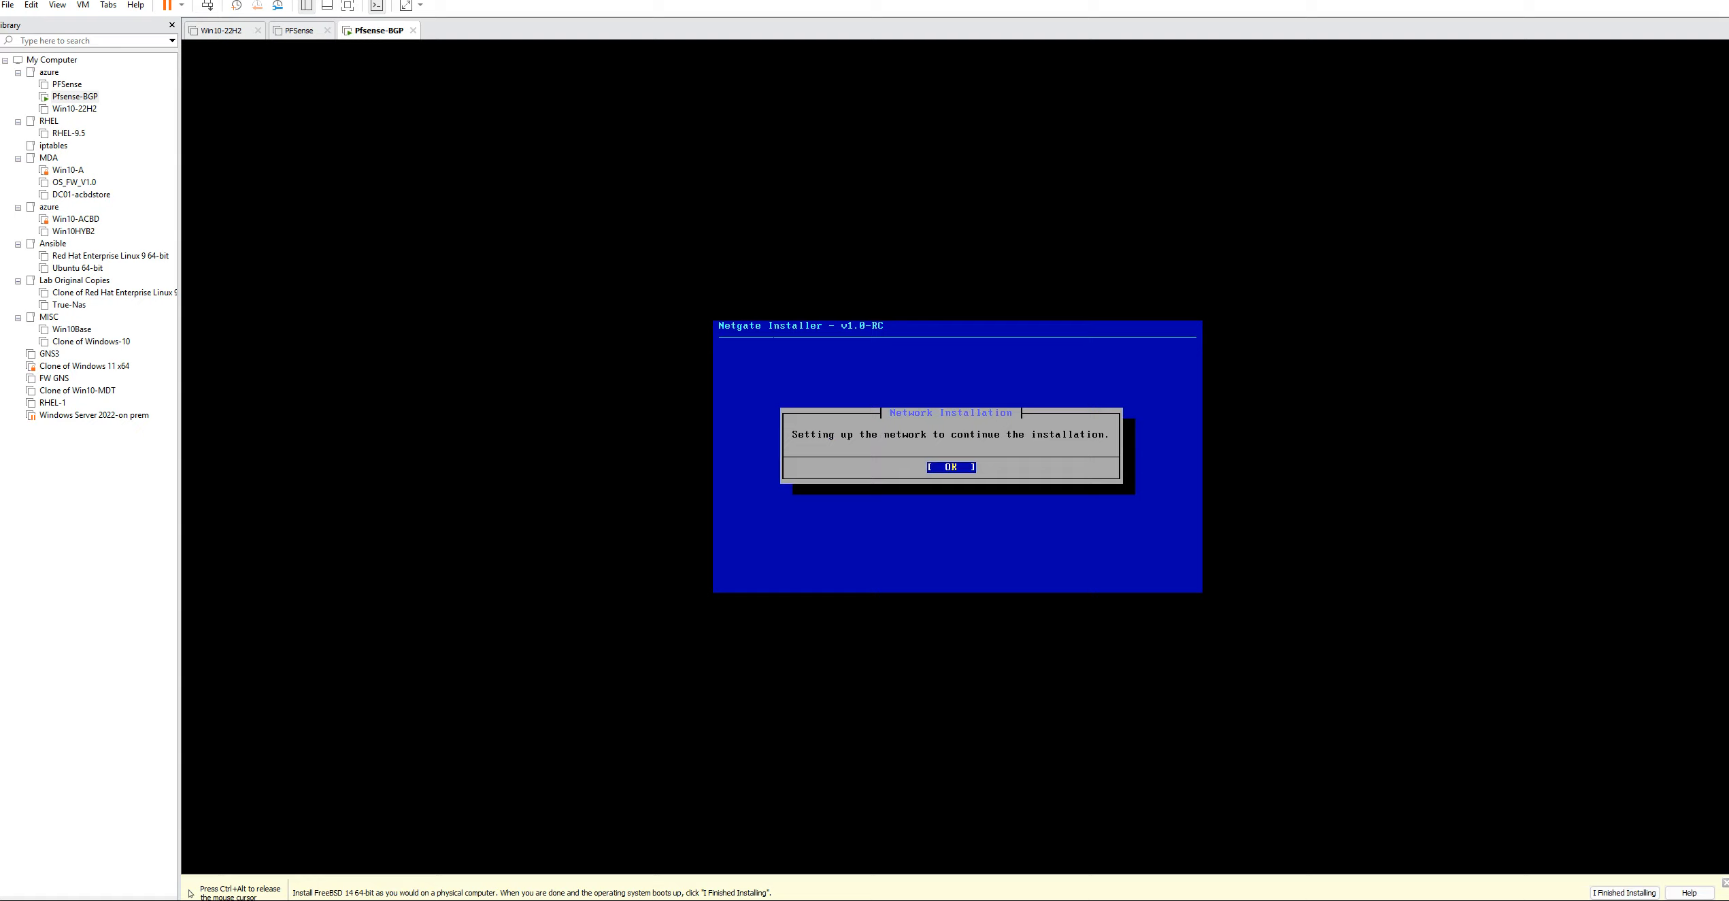
Assign em0 as the WAN interface with the default DHCP client settings, and em1 as the LAN interface
key(Return)
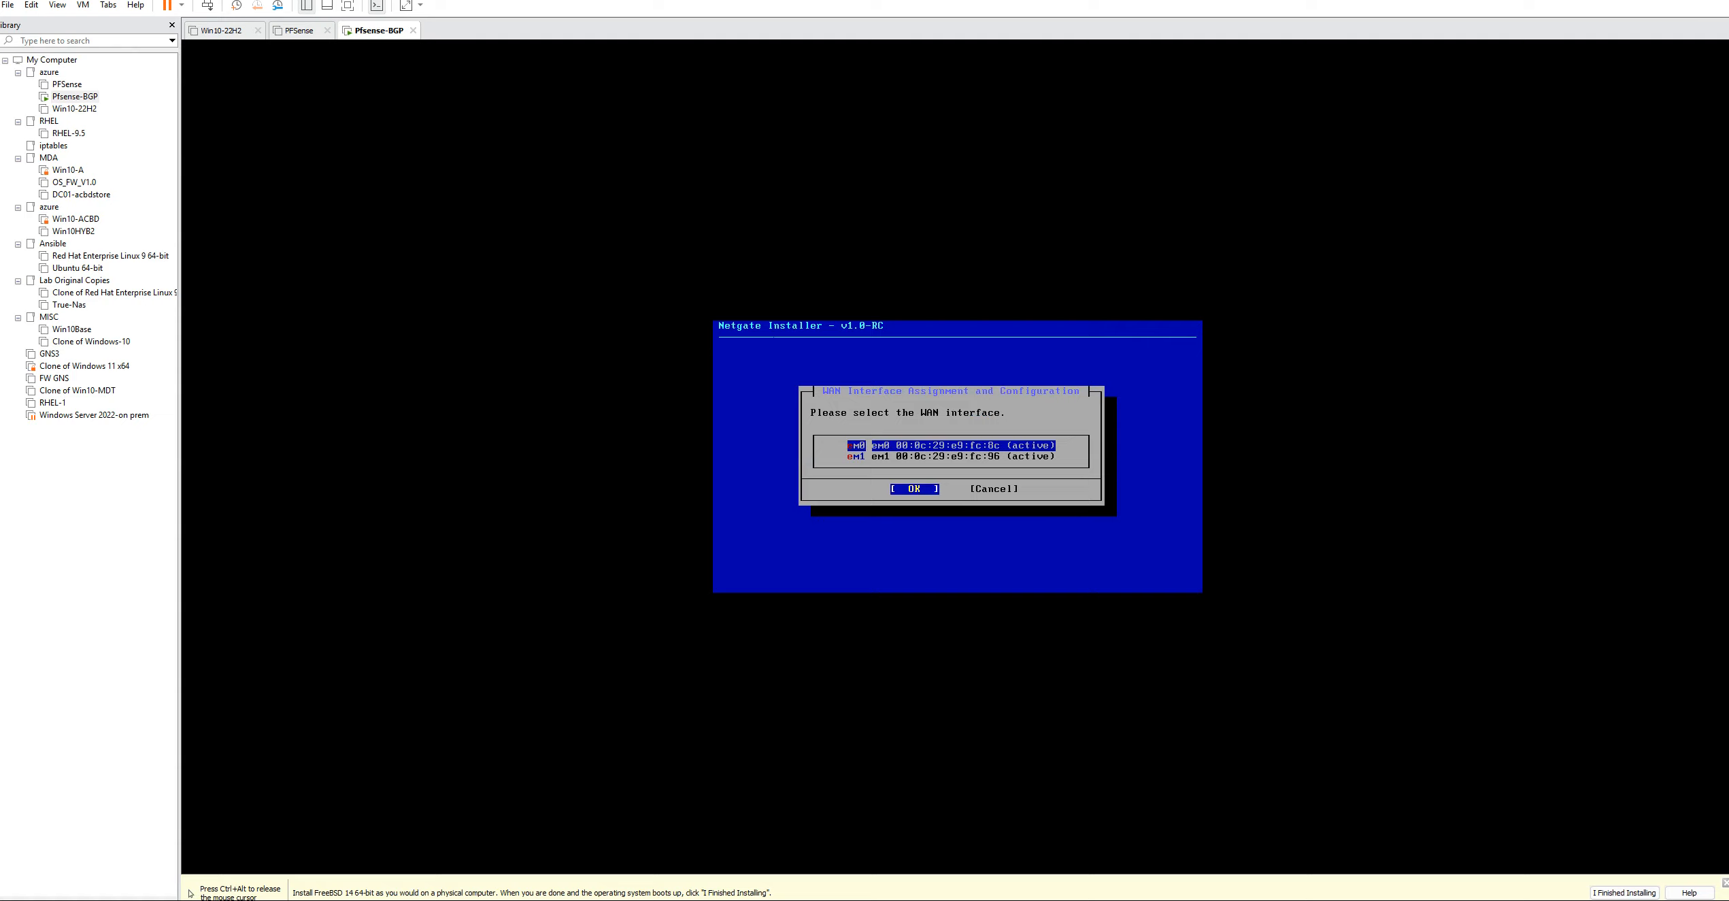
key(Return)
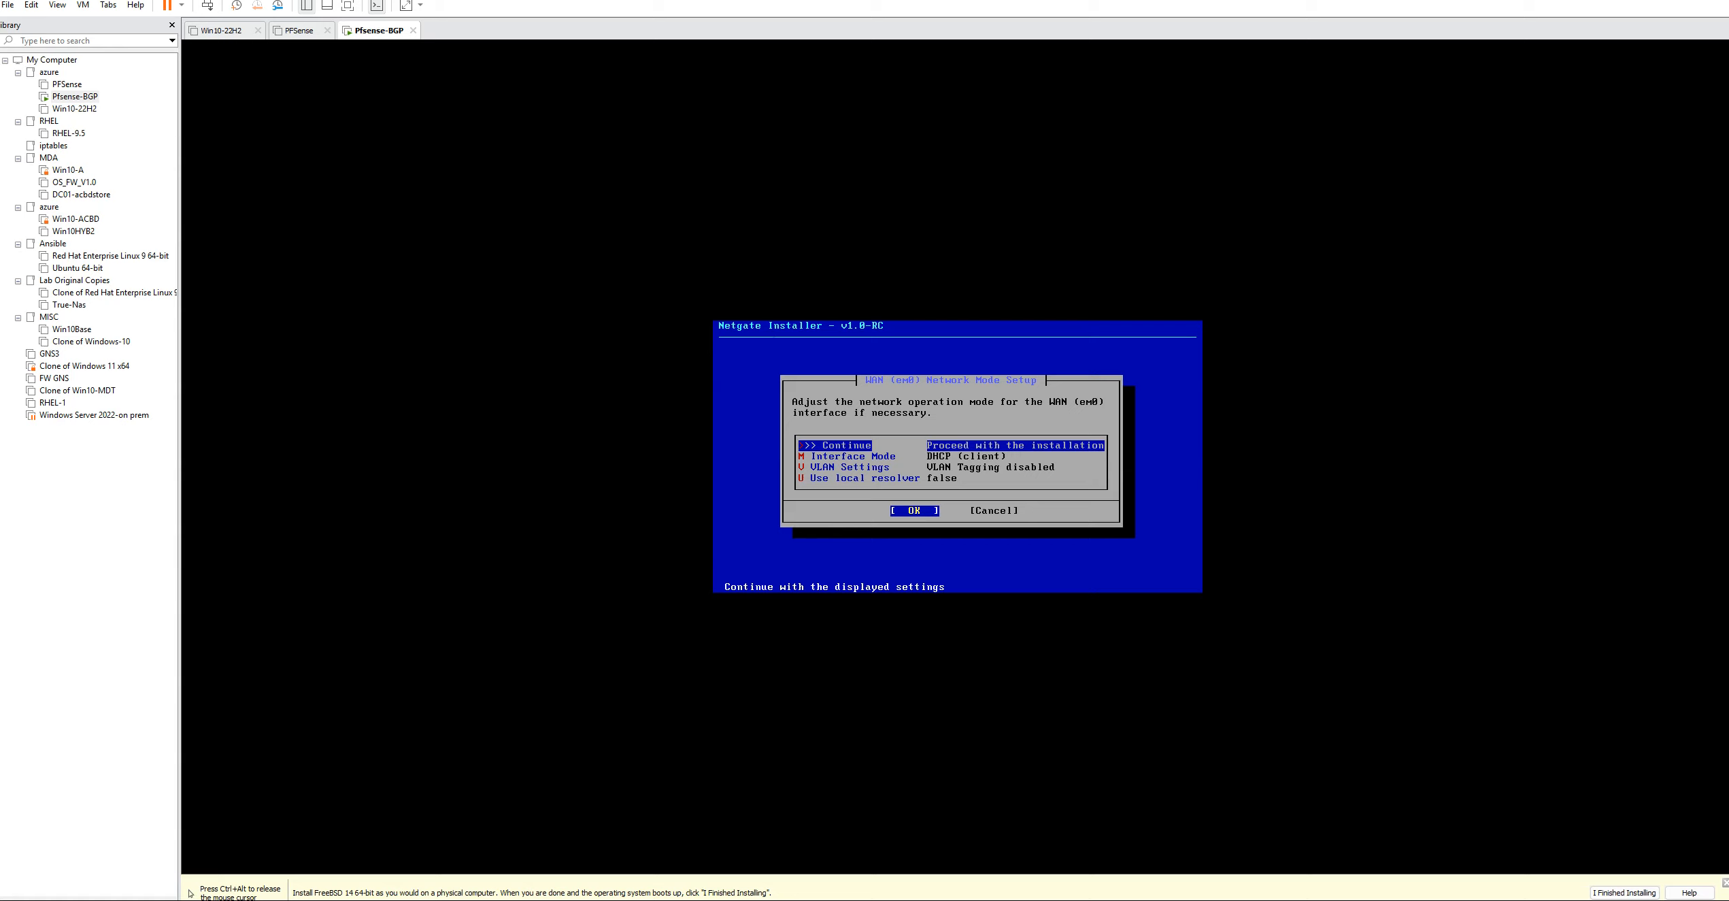
key(Return)
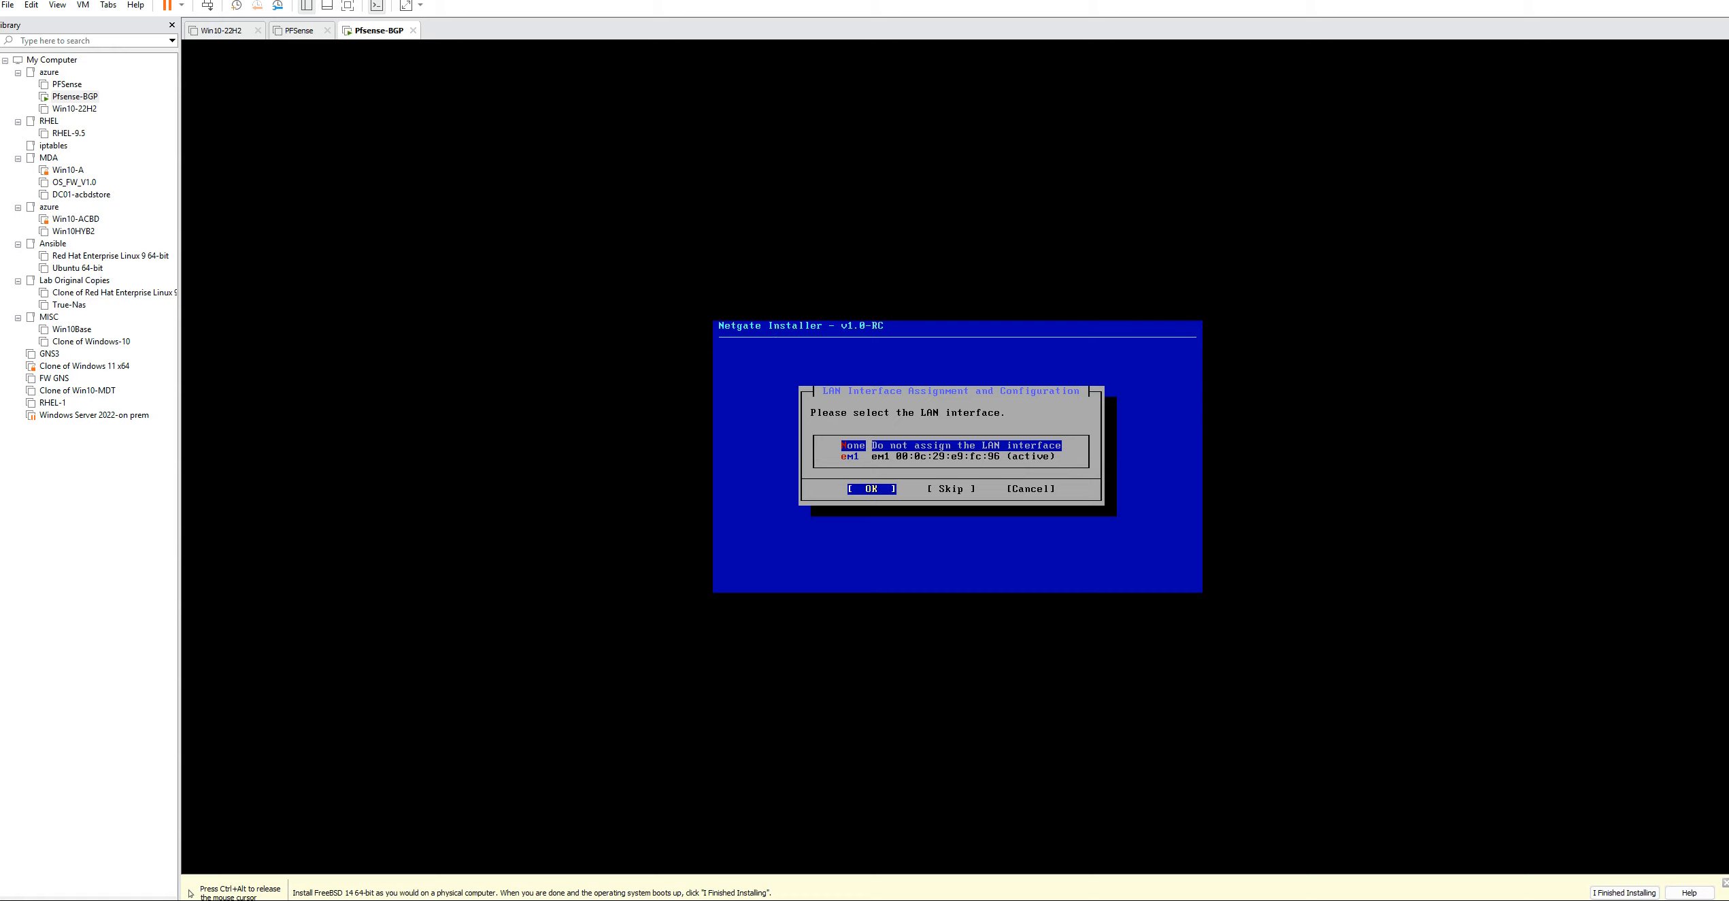
key(Down)
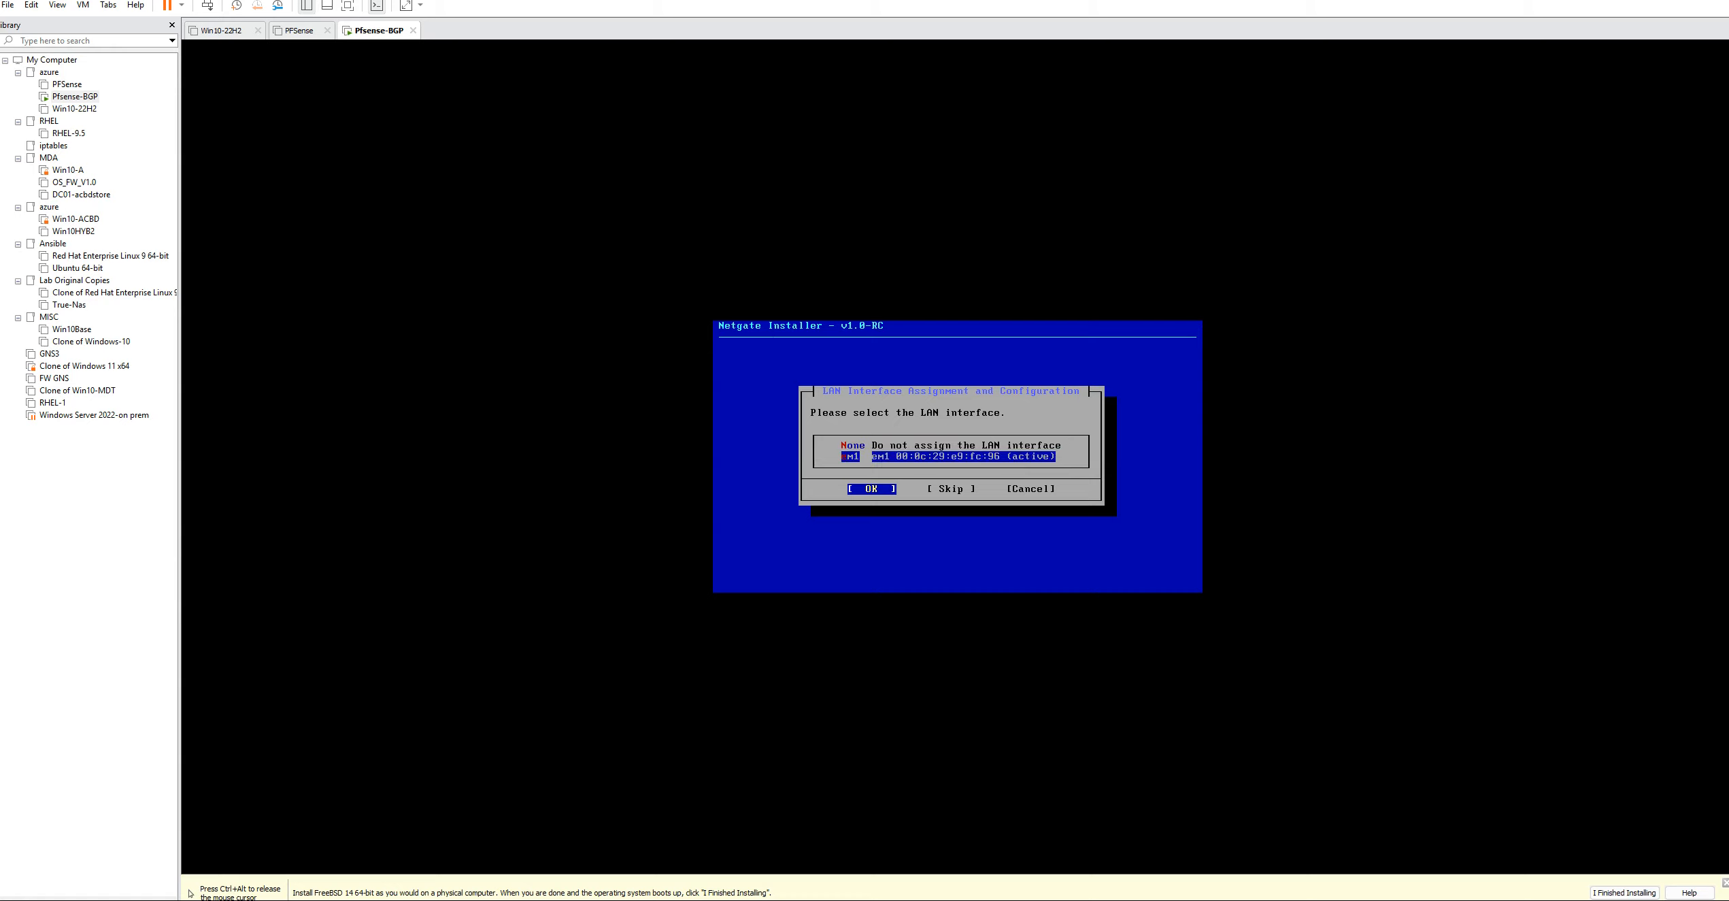
key(Return)
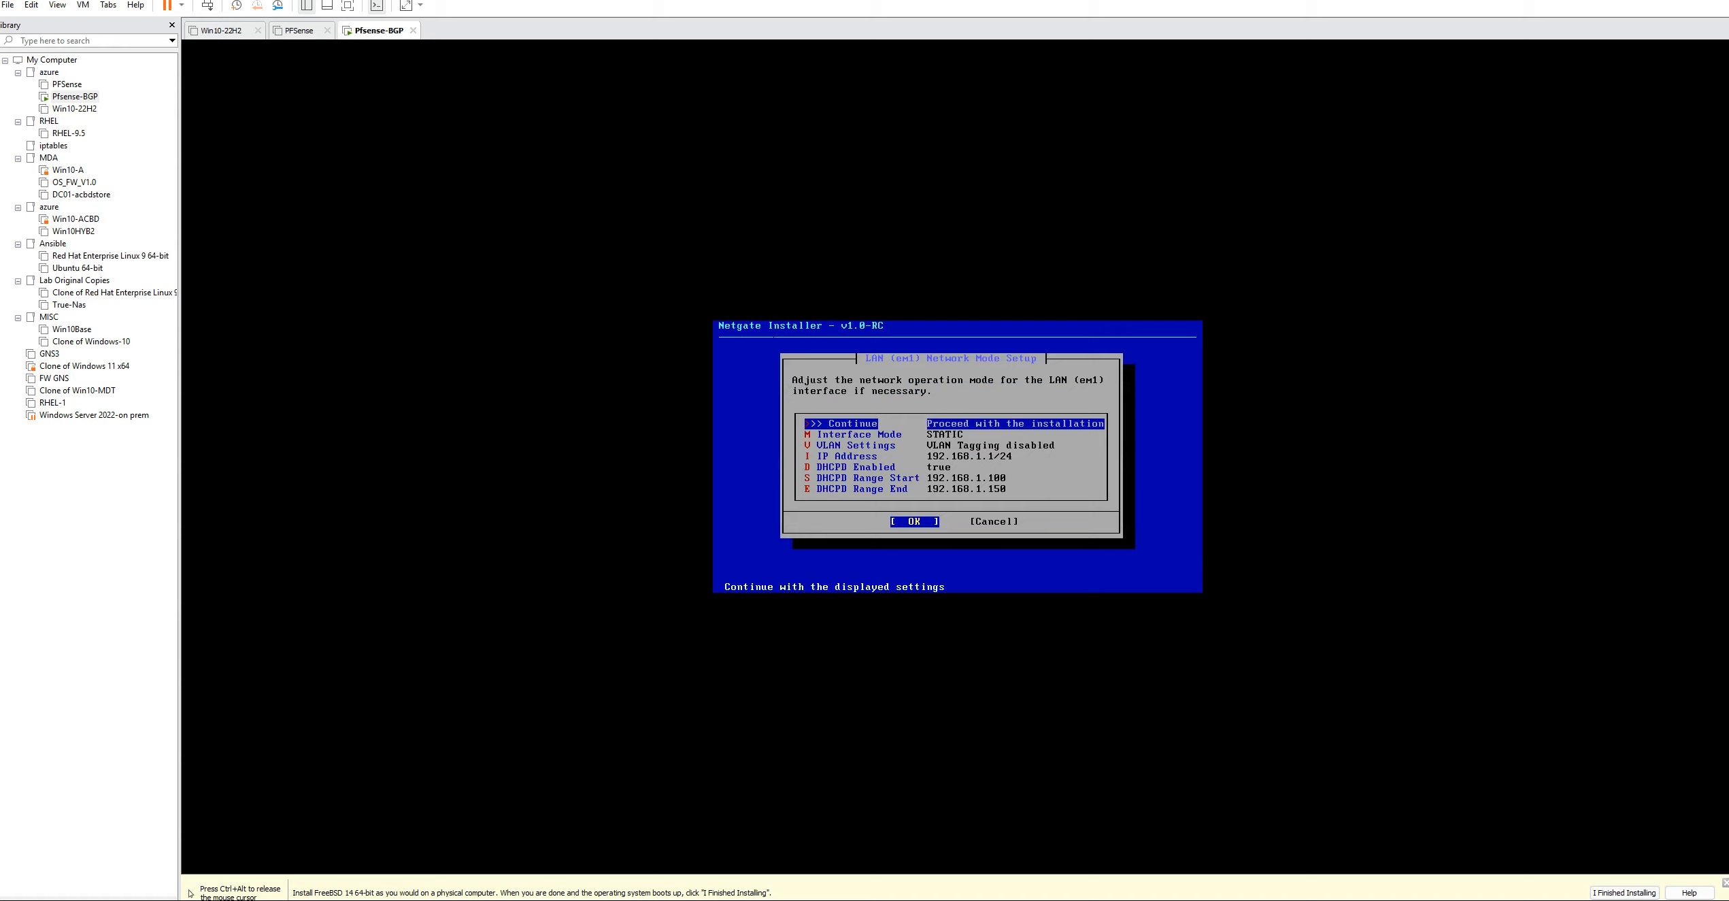
Set the LAN (em1) interface IP address to 172.16.10.100/24
key(Down)
key(Down)
key(Down)
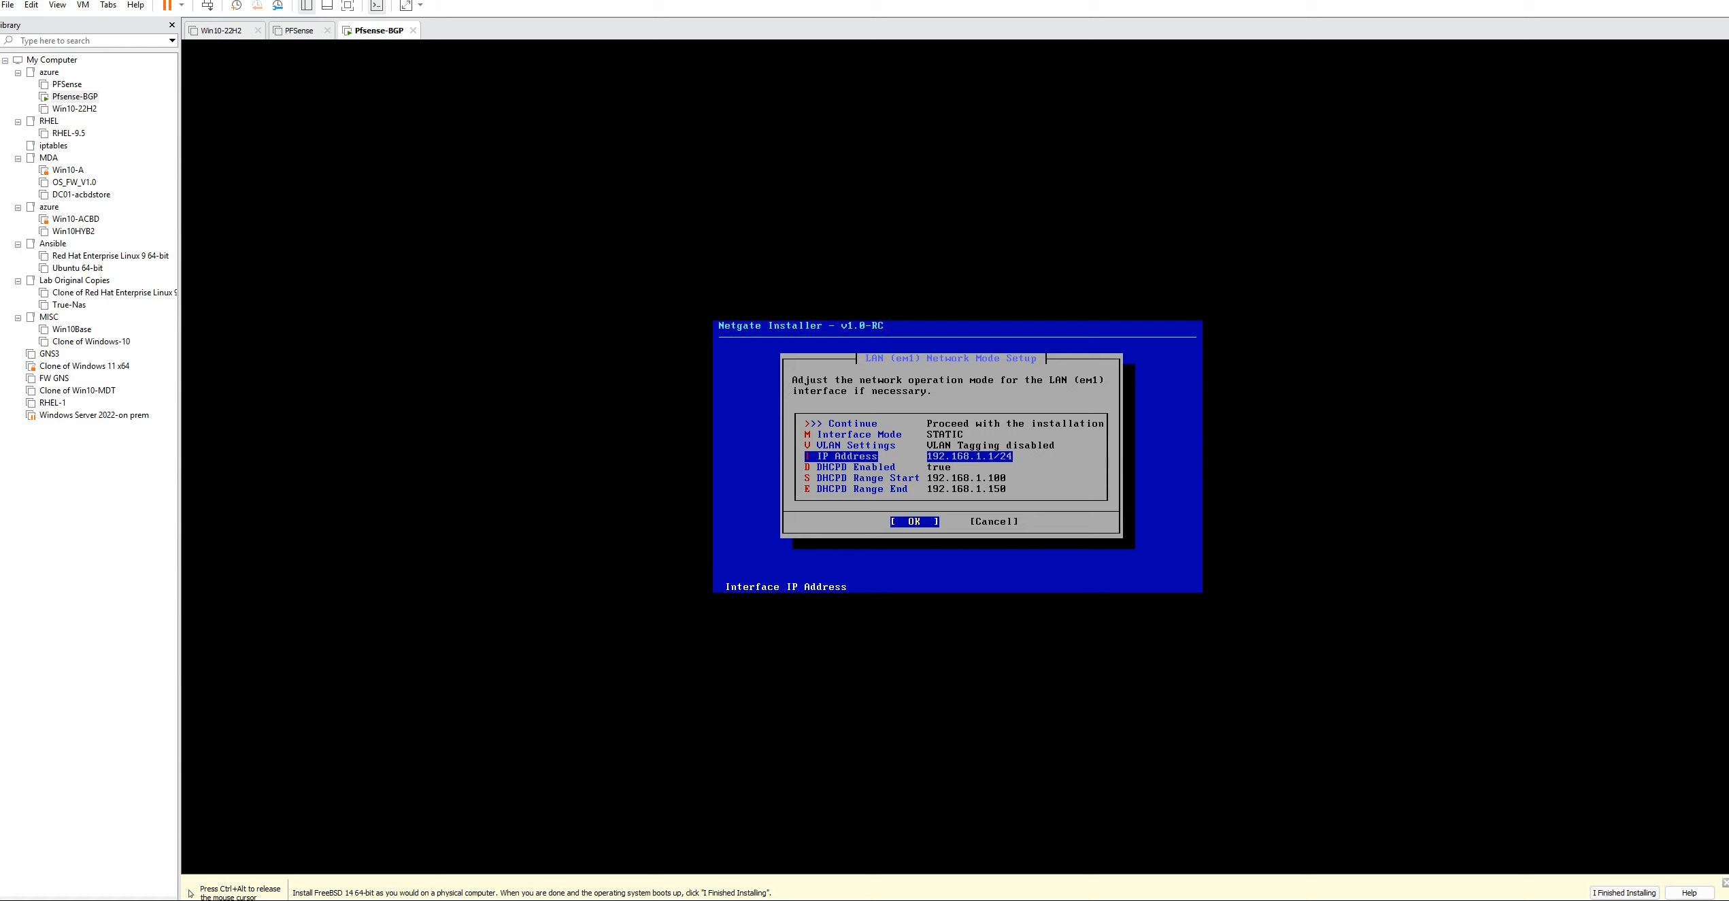
key(Return)
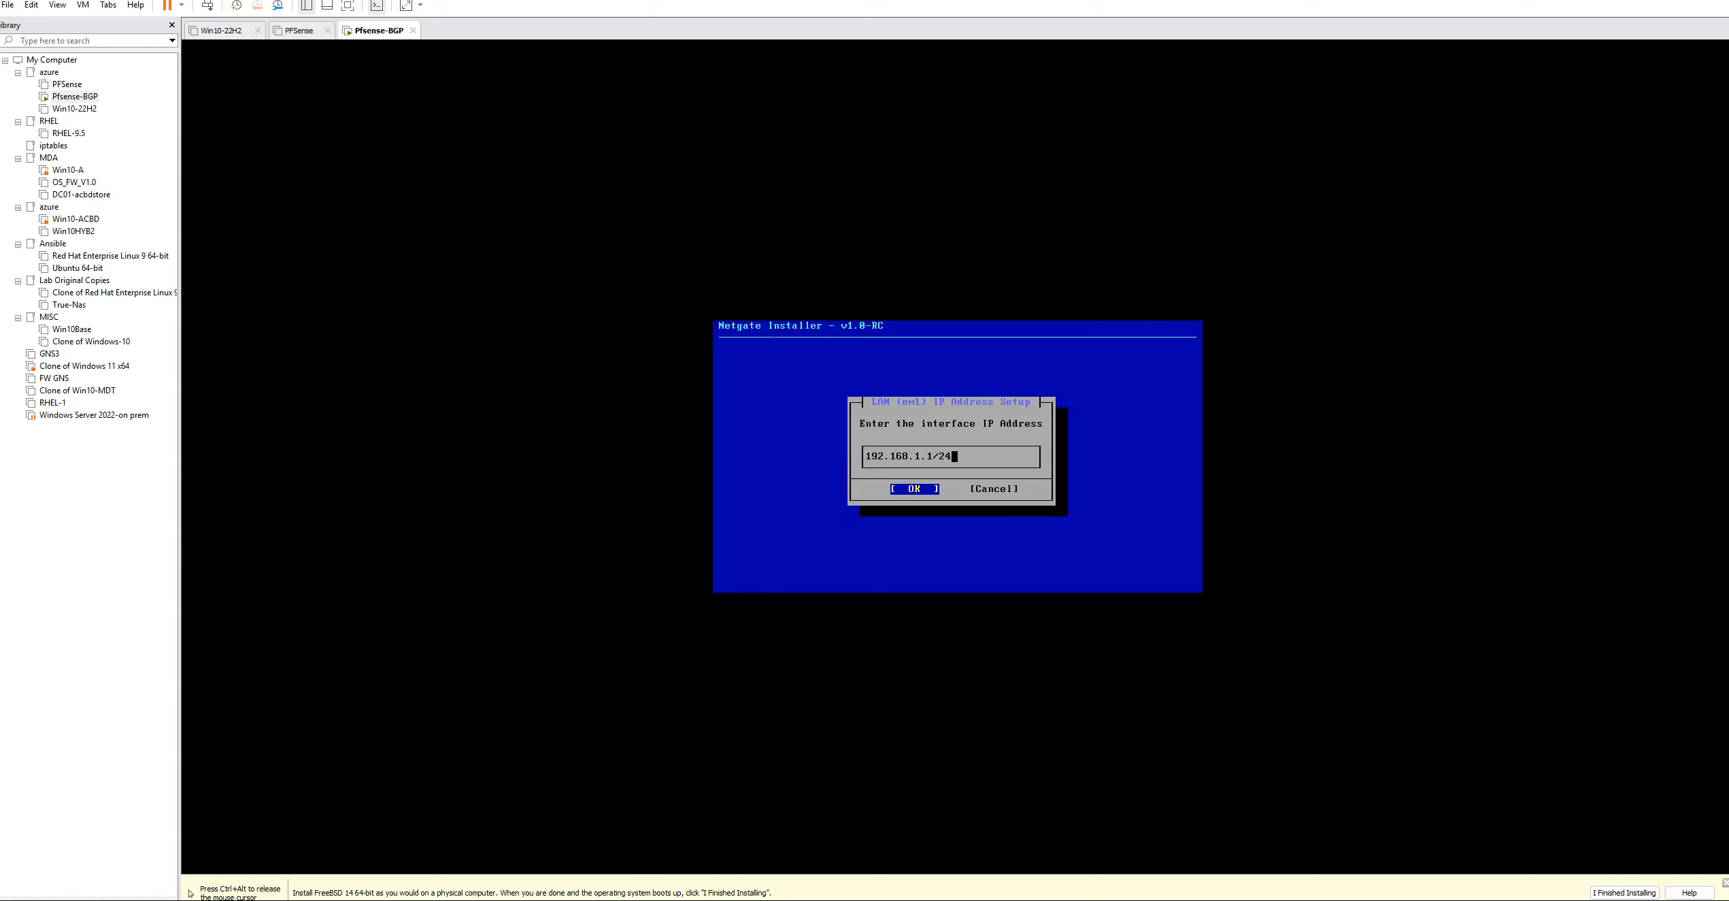
key(BackSpace)
key(BackSpace)
key(BackSpace)
key(BackSpace)
key(BackSpace)
key(BackSpace)
key(BackSpace)
key(BackSpace)
key(BackSpace)
key(BackSpace)
key(BackSpace)
key(BackSpace)
key(BackSpace)
key(BackSpace)
key(Tab)
key(Right)
key(Tab)
text(172.16.10.100)
key(Return)
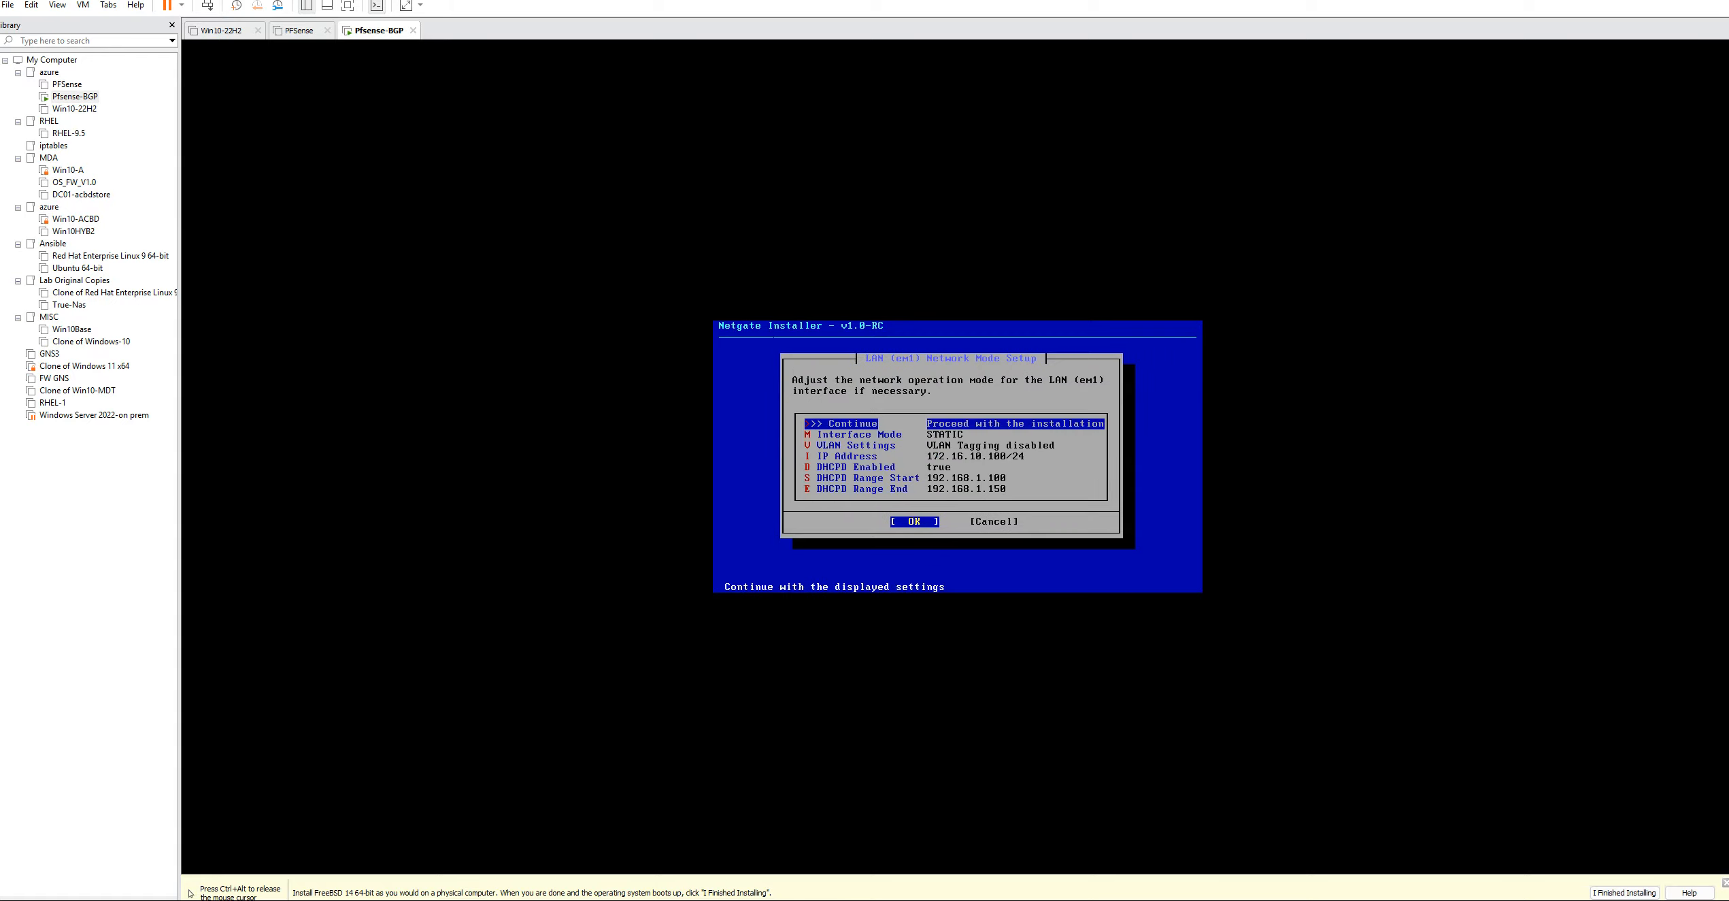
Set the start of the LAN interface's DHCP range to 172.16.10.150
key(Down)
key(Down)
key(Down)
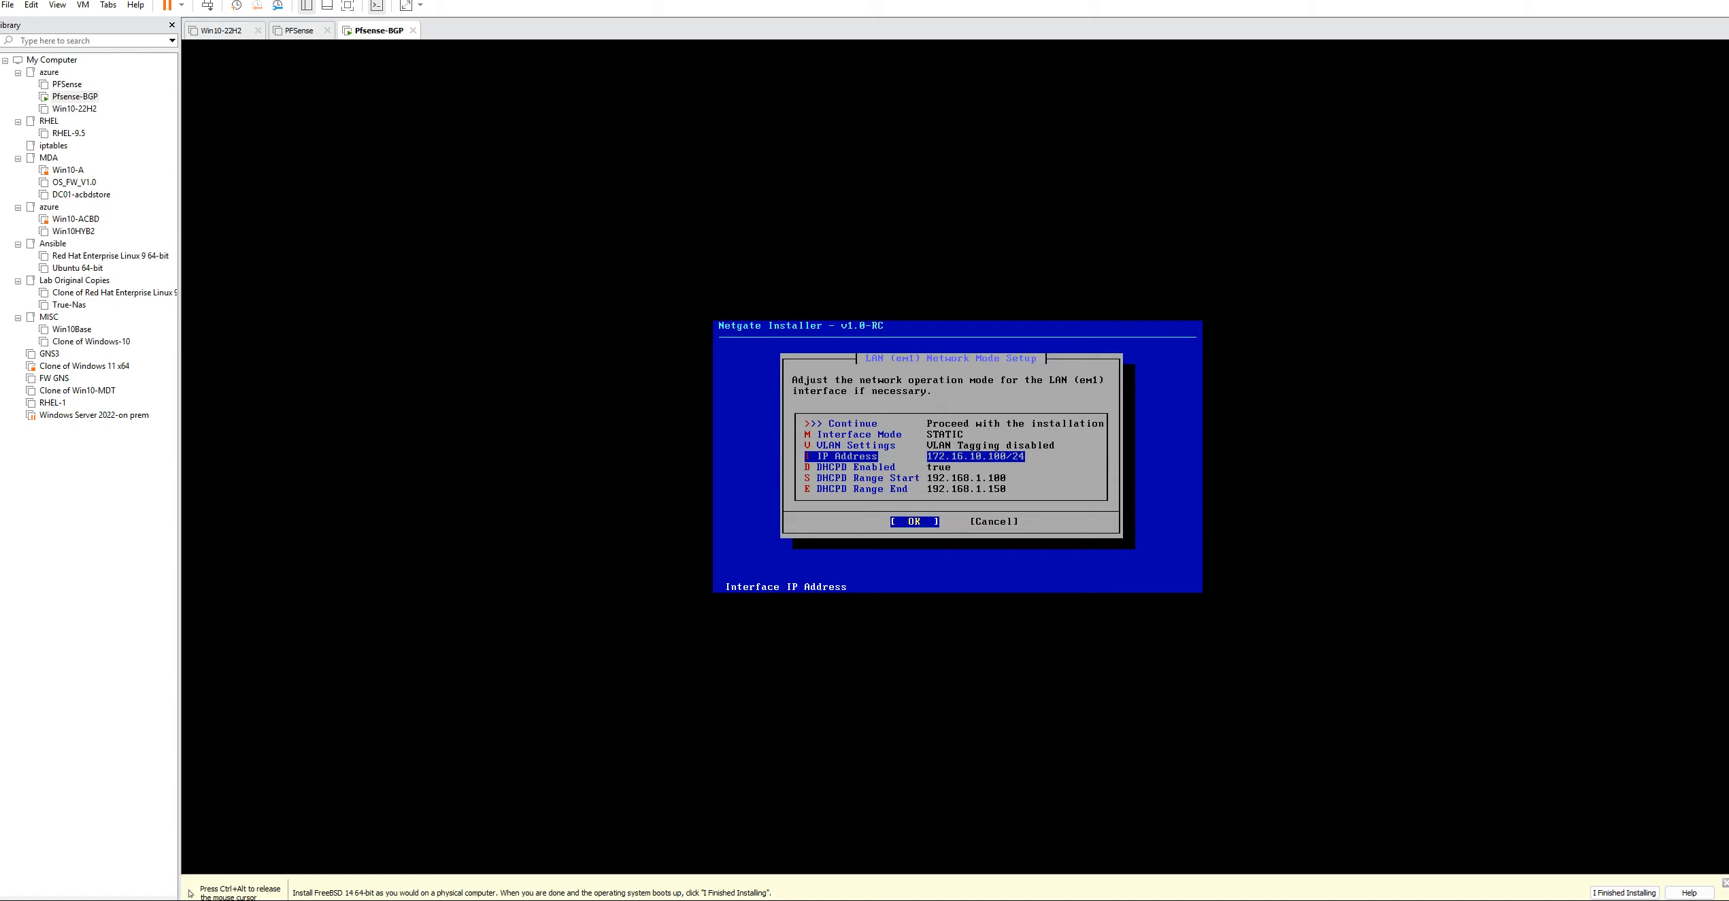
key(Down)
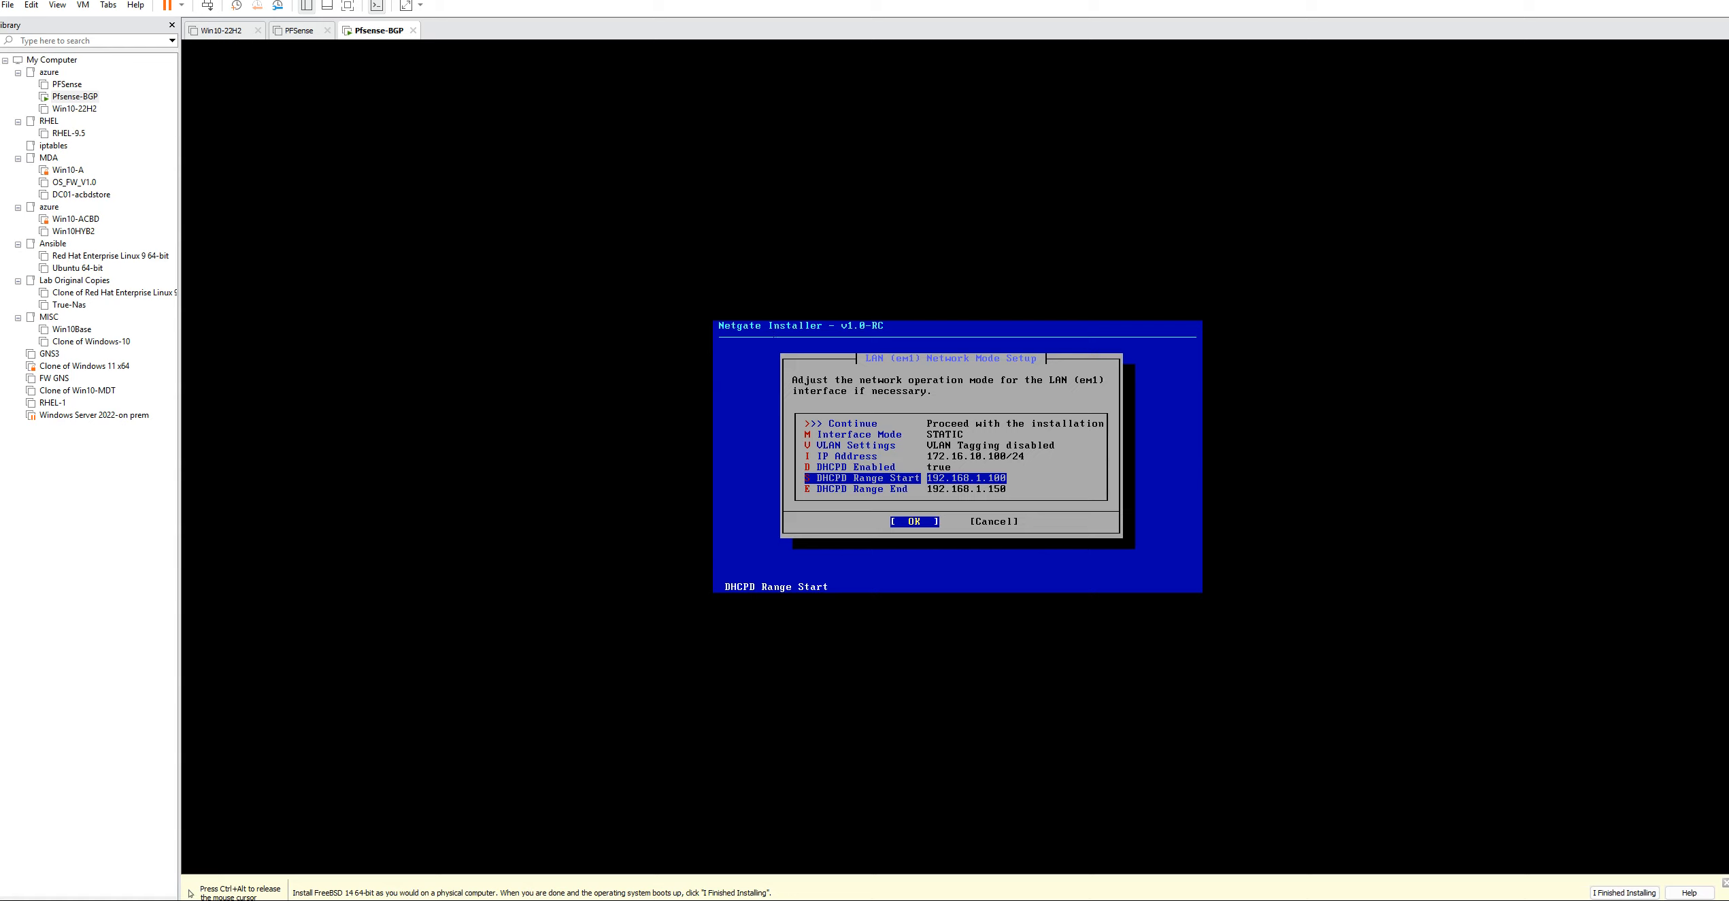
key(Return)
key(BackSpace)
key(BackSpace)
key(BackSpace)
key(BackSpace)
key(BackSpace)
key(BackSpace)
key(BackSpace)
key(BackSpace)
key(BackSpace)
key(BackSpace)
key(BackSpace)
key(BackSpace)
key(BackSpace)
text(172.16.)
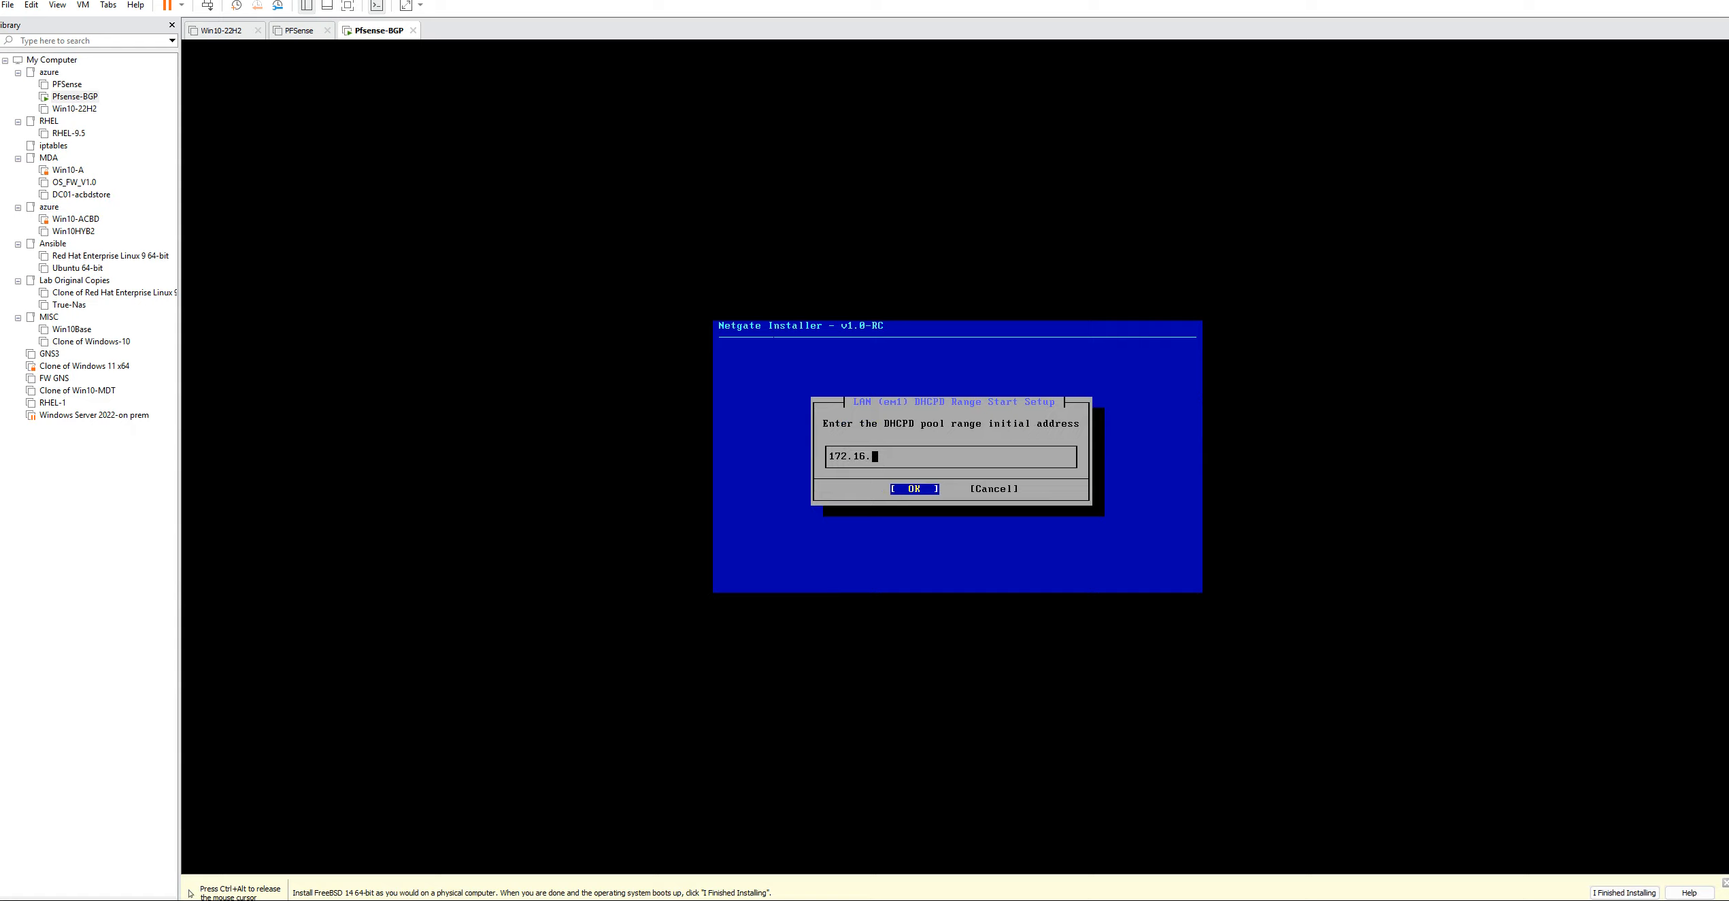
text(10.150)
key(Return)
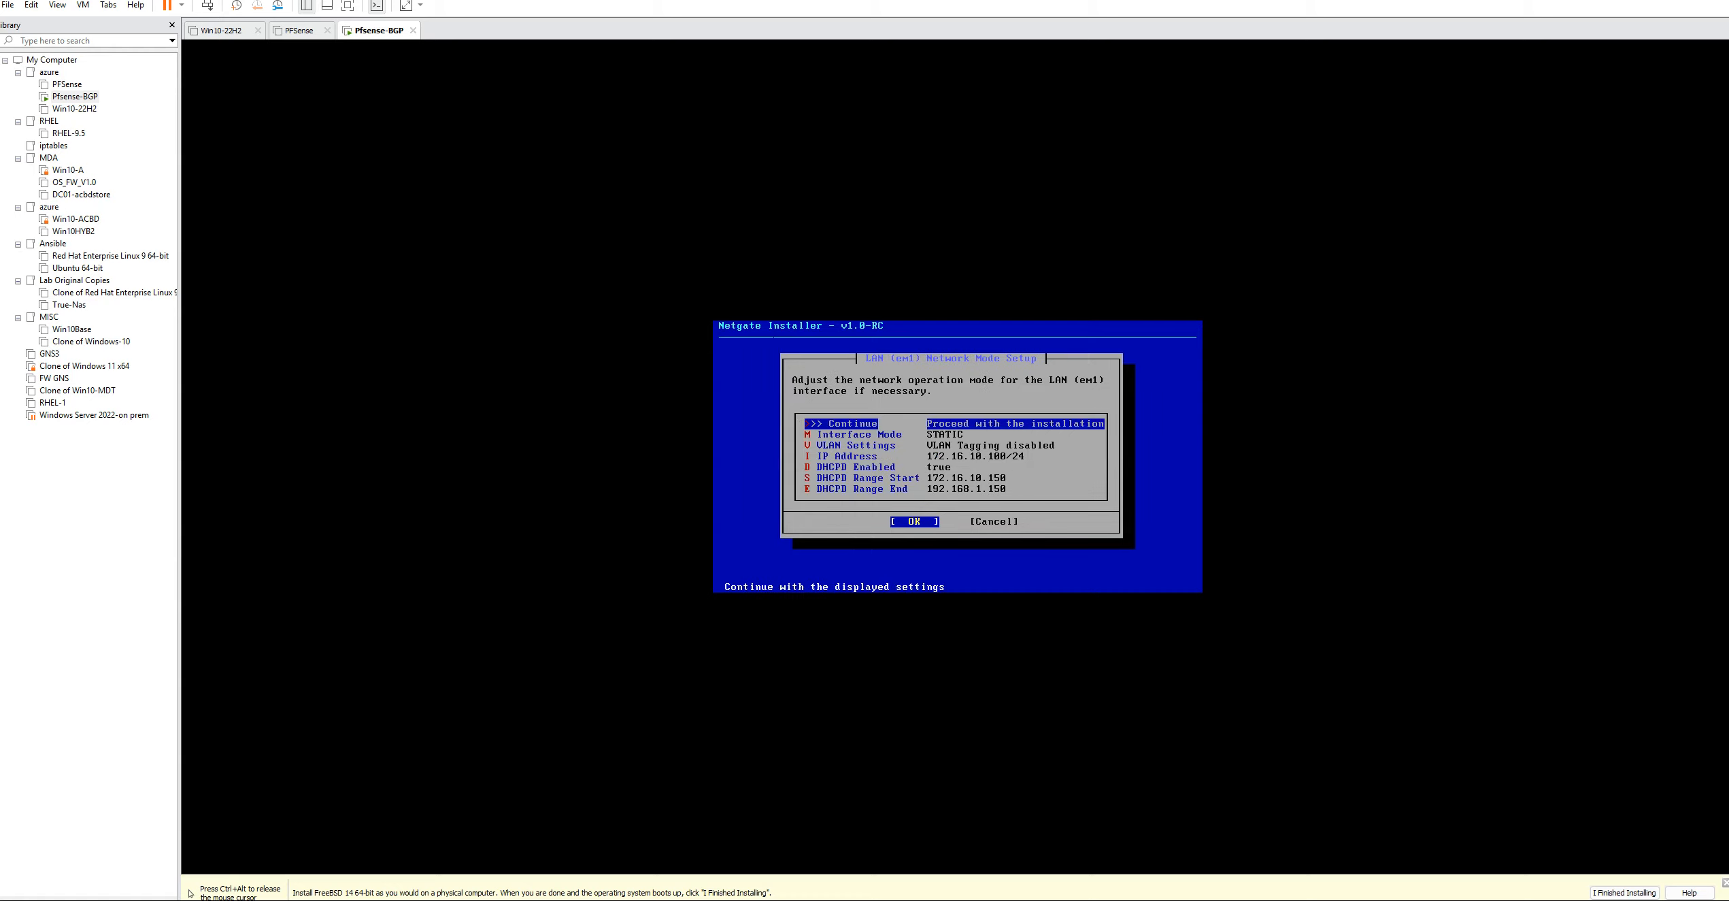
Set the end of the LAN interface's DHCP range to 172.16.10.200
key(Down)
key(Down)
key(Down)
key(Down)
key(Down)
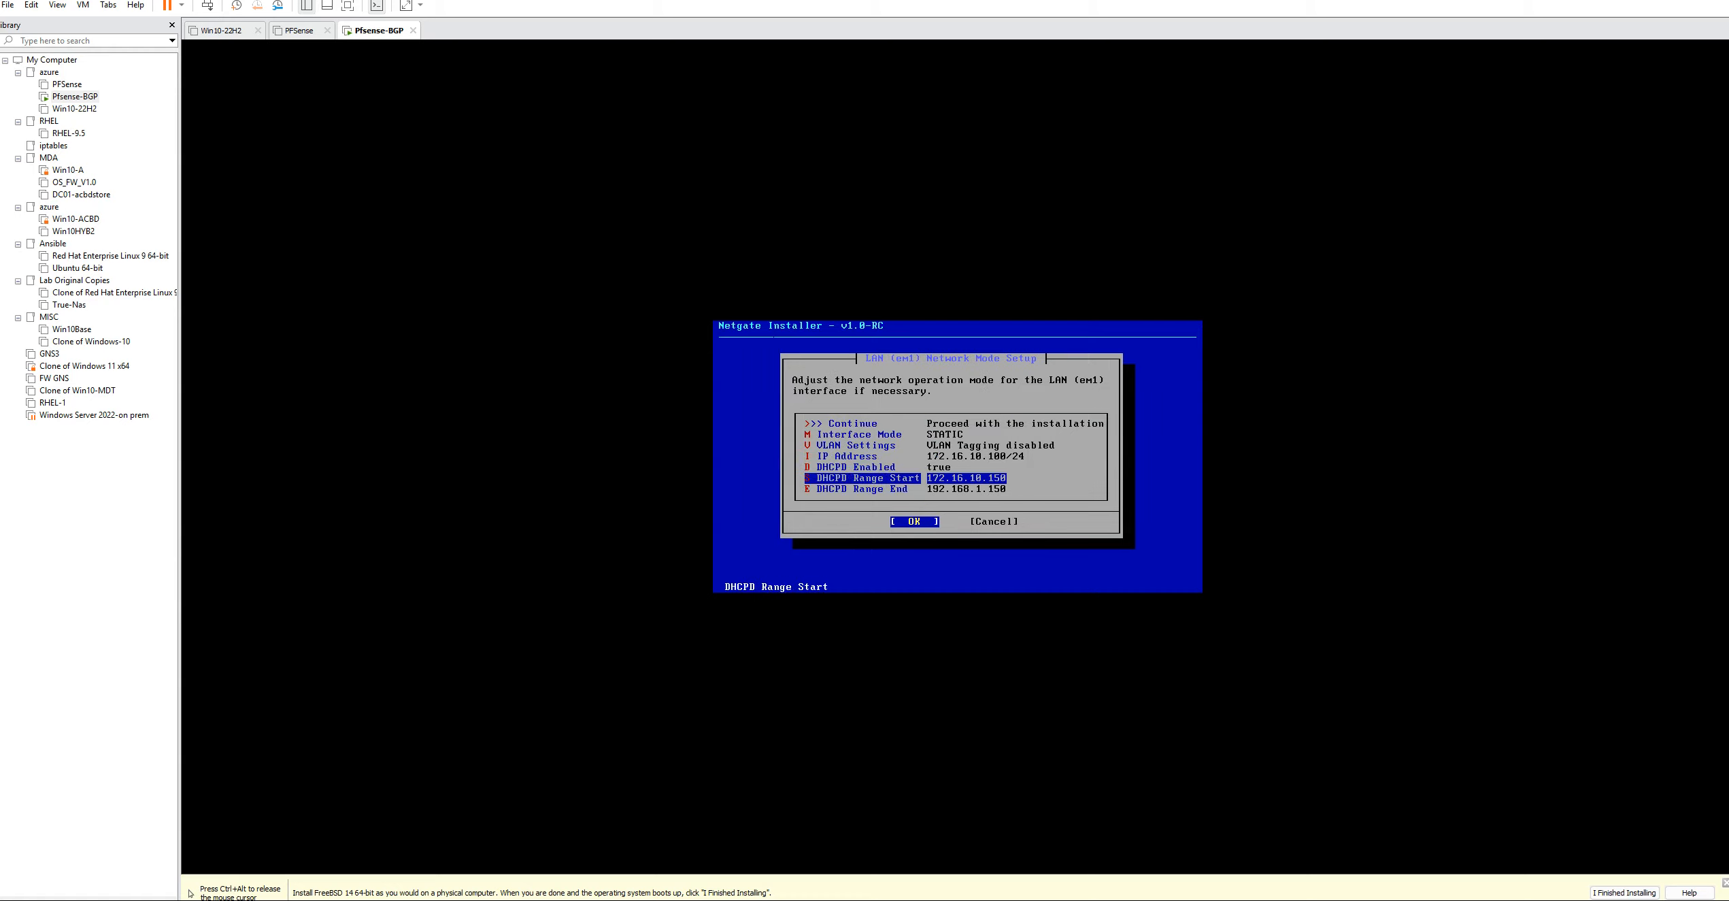
key(Down)
key(Return)
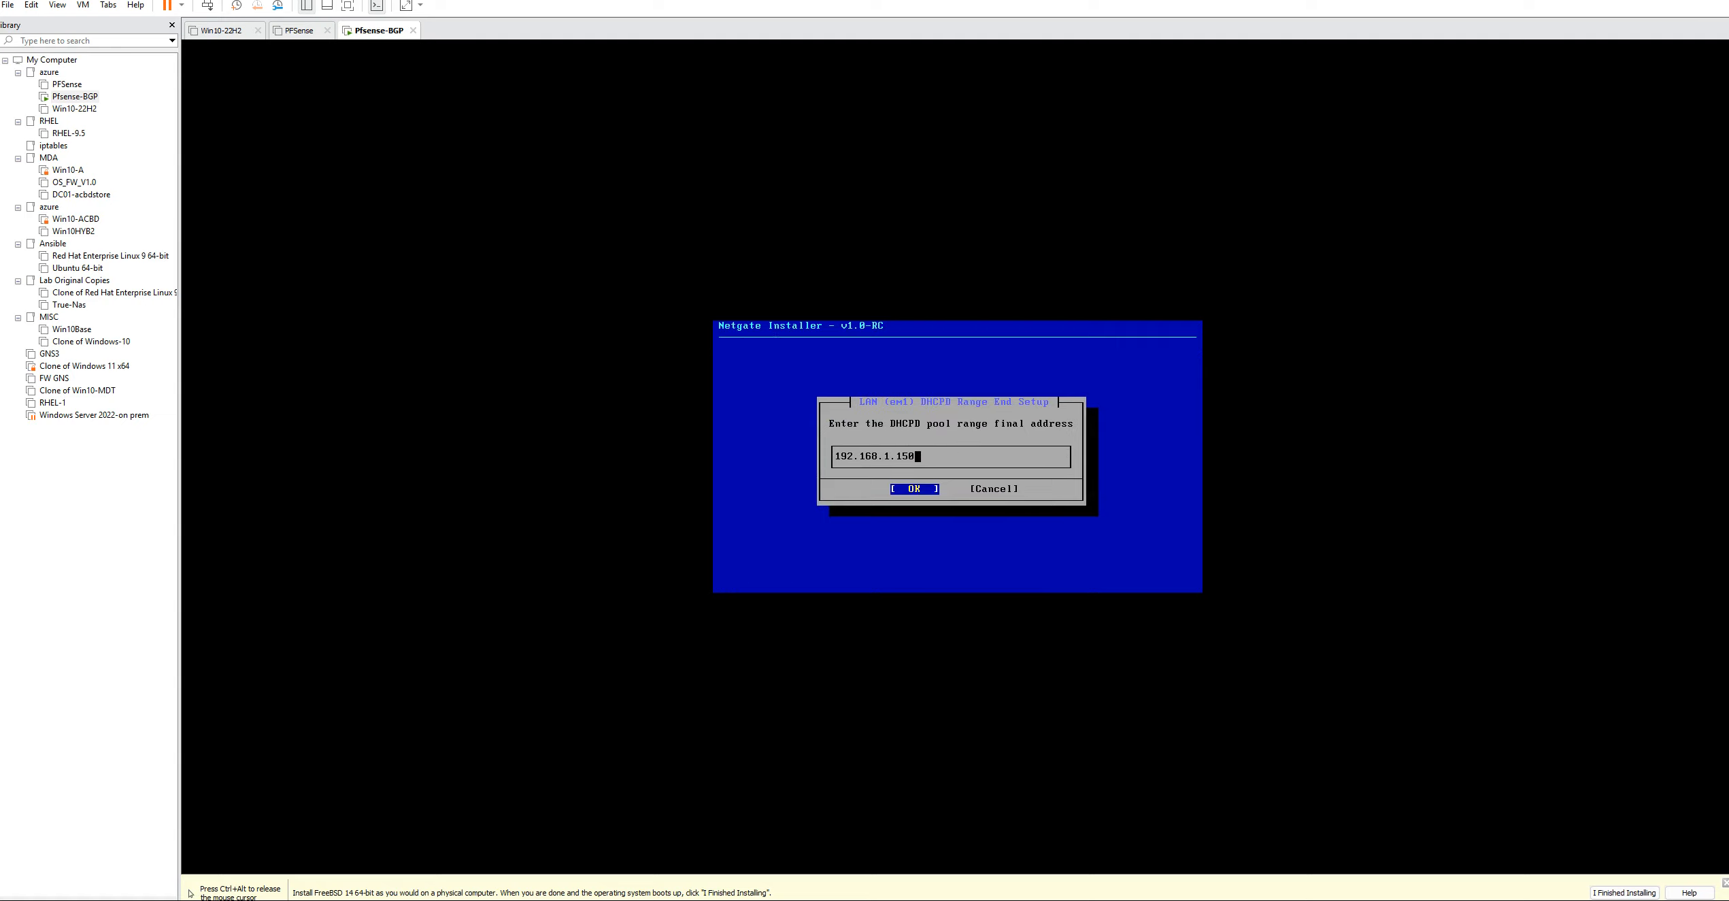
key(BackSpace)
key(BackSpace)
key(BackSpace)
key(BackSpace)
key(BackSpace)
key(BackSpace)
key(BackSpace)
key(BackSpace)
key(BackSpace)
key(BackSpace)
key(BackSpace)
key(BackSpace)
key(BackSpace)
text(172.16.10.200)
key(Return)
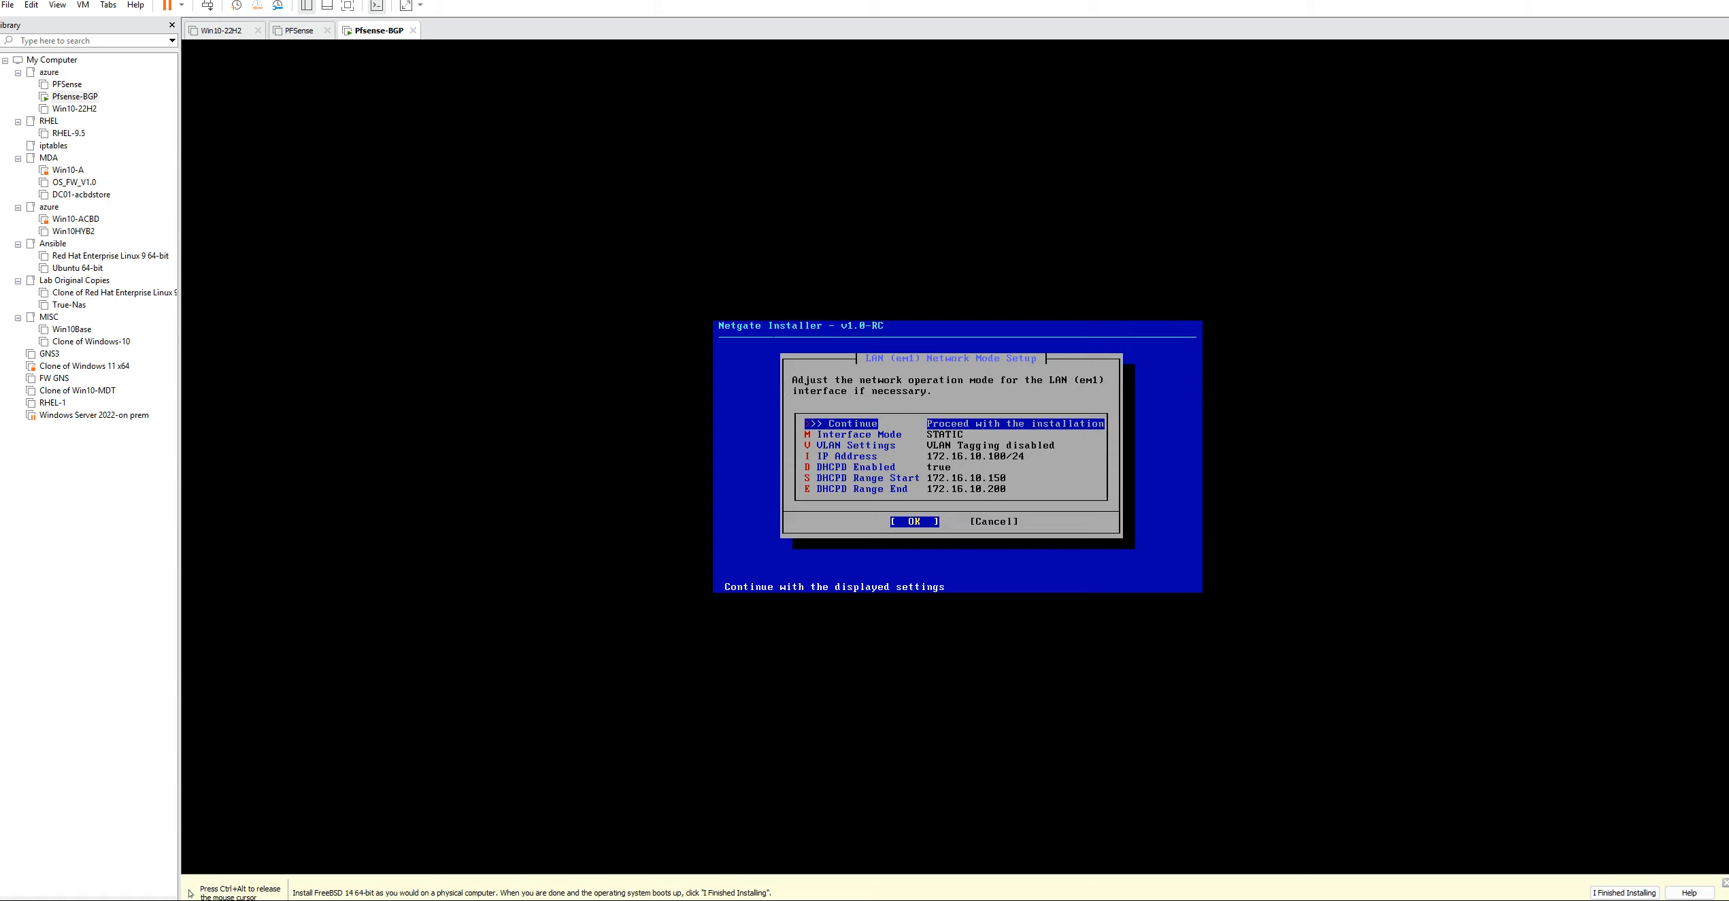
Proceed with the LAN network settings and confirm the WAN and LAN interface assignment
key(Return)
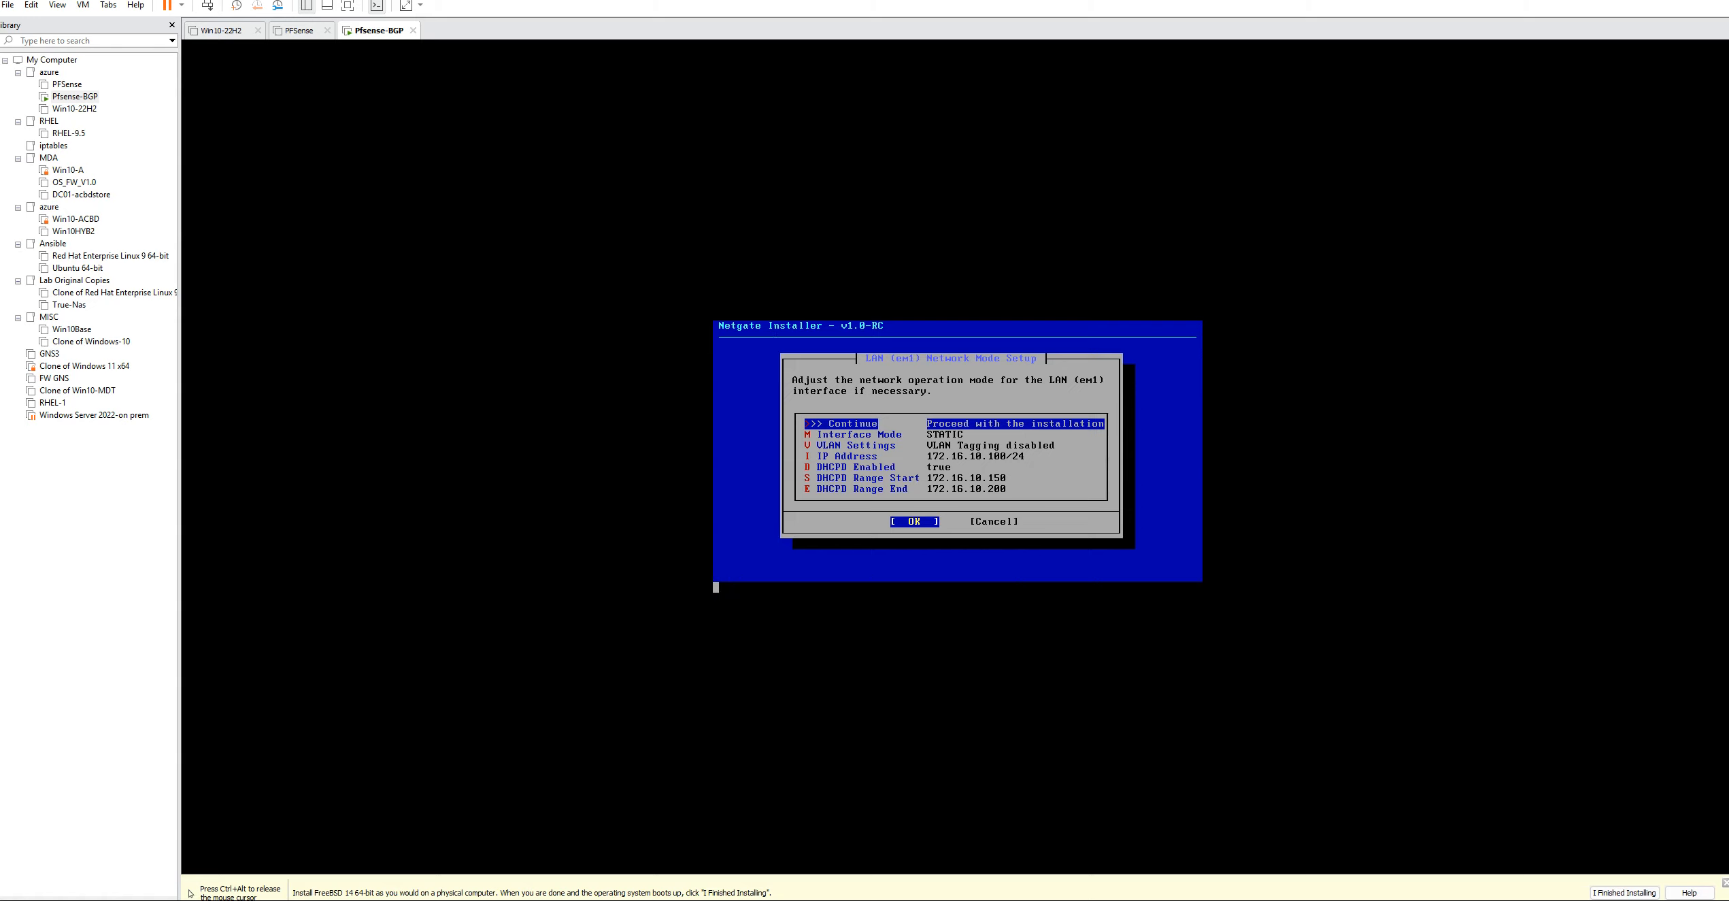
key(Return)
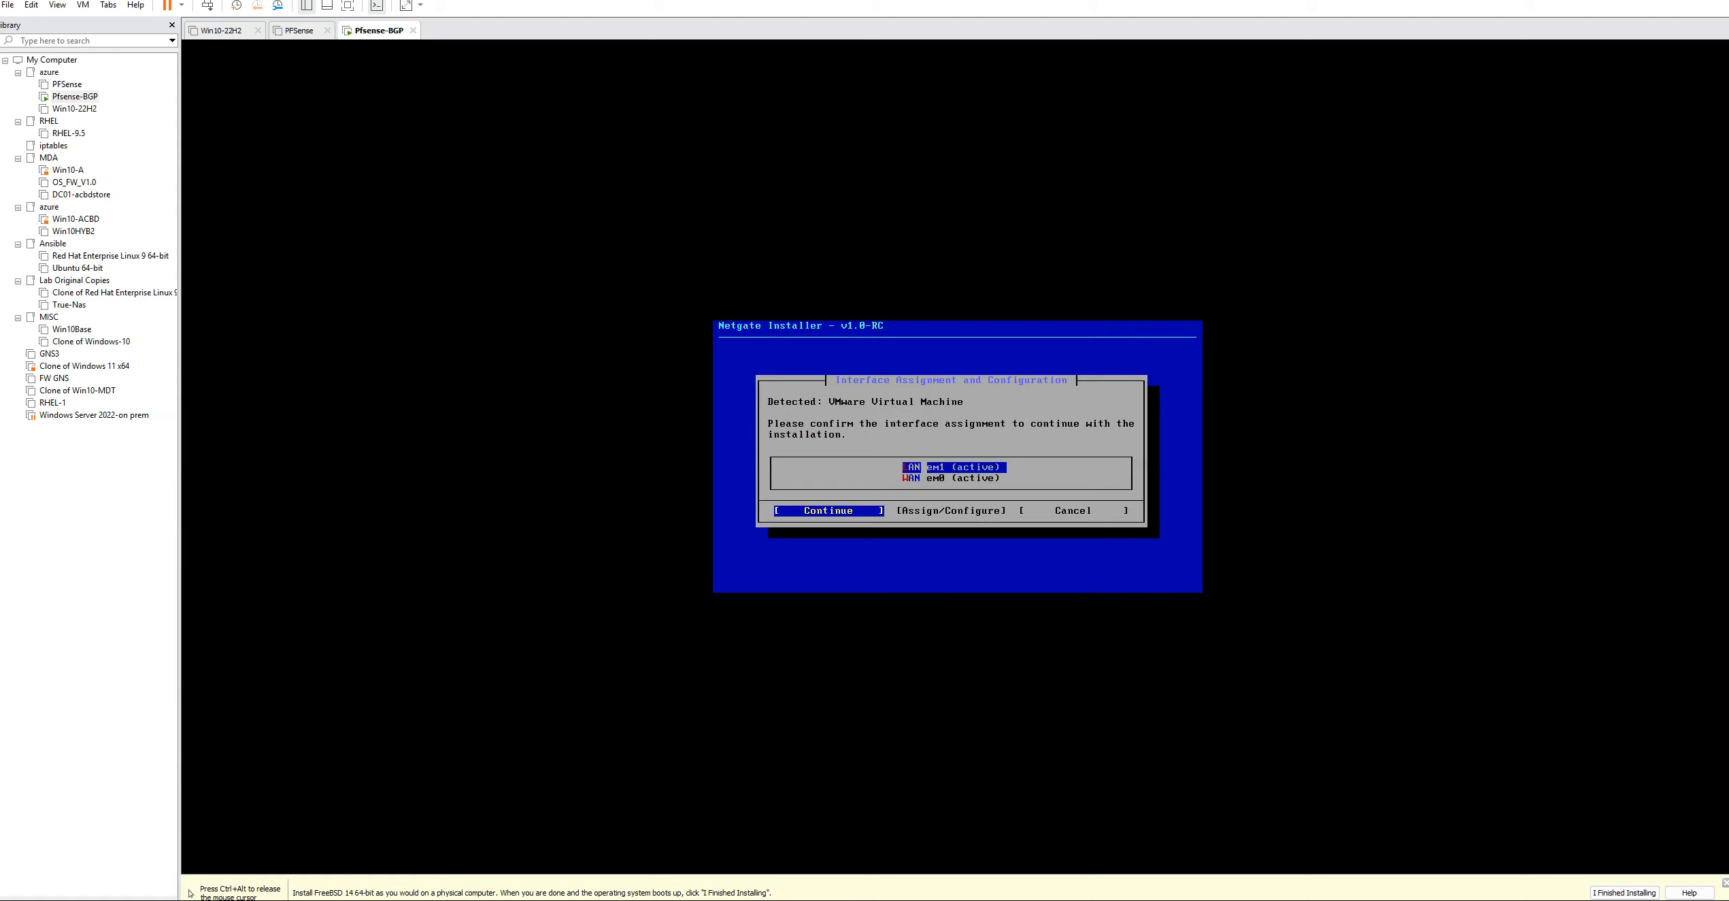
key(Return)
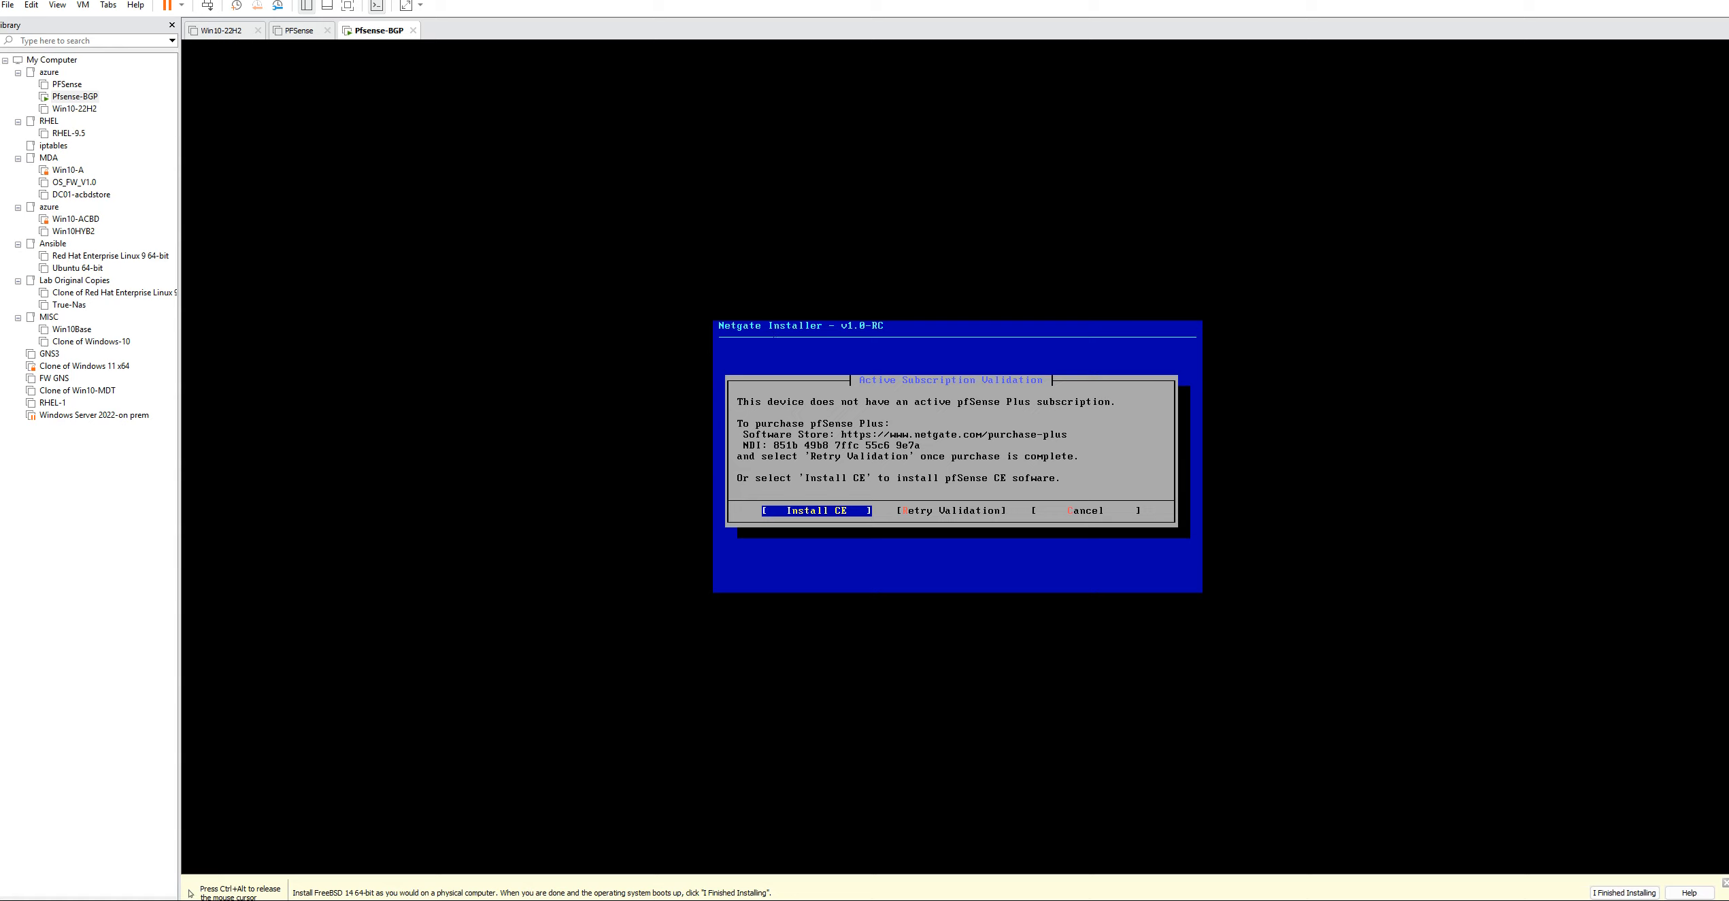
Start installing pfSense CE, Current Stable Release (2.7.2), on disk da0 using a ZFS stripe without redundancy, and agree to erase the disk
key(Return)
key(Return)
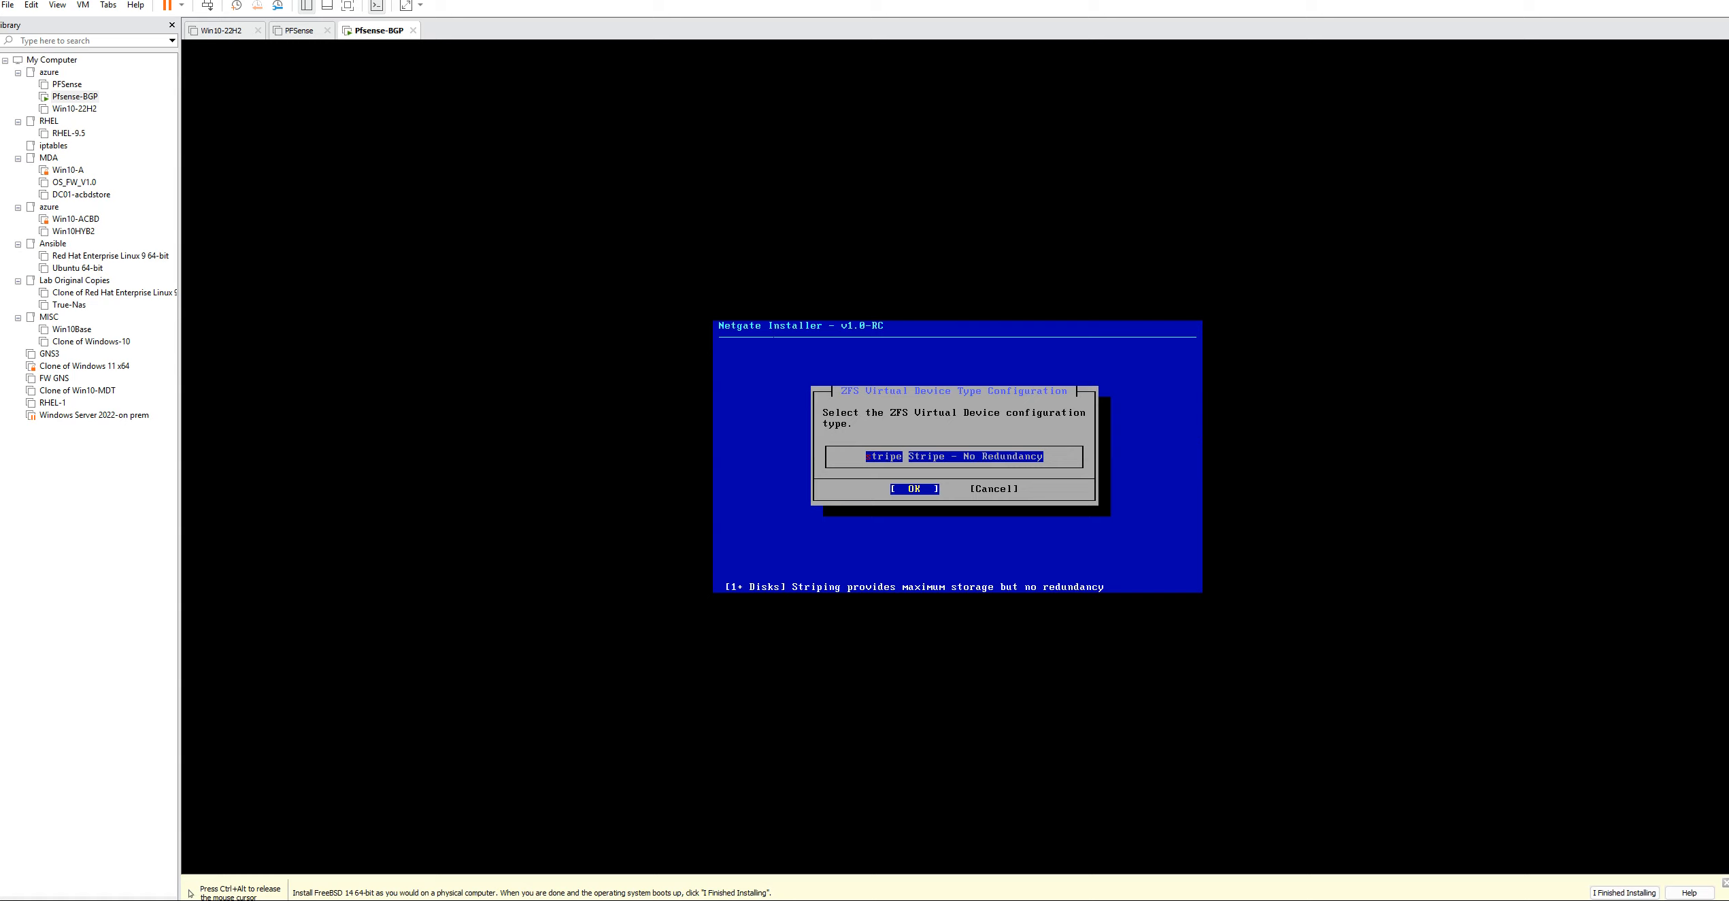
key(Return)
key(Return)
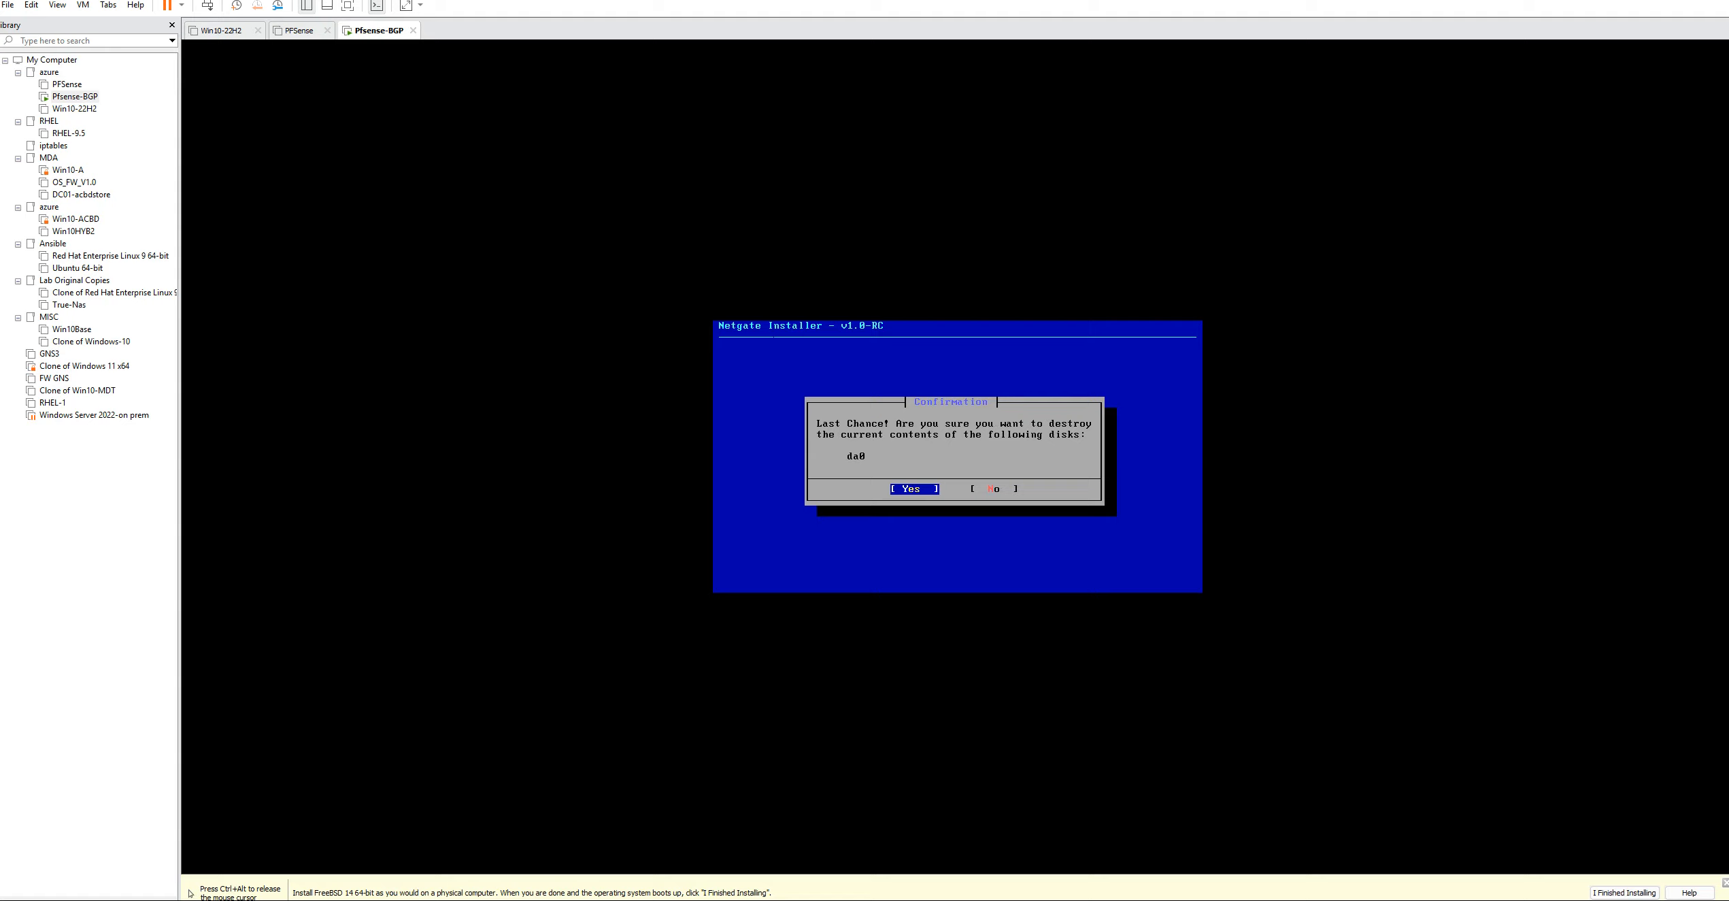
key(Return)
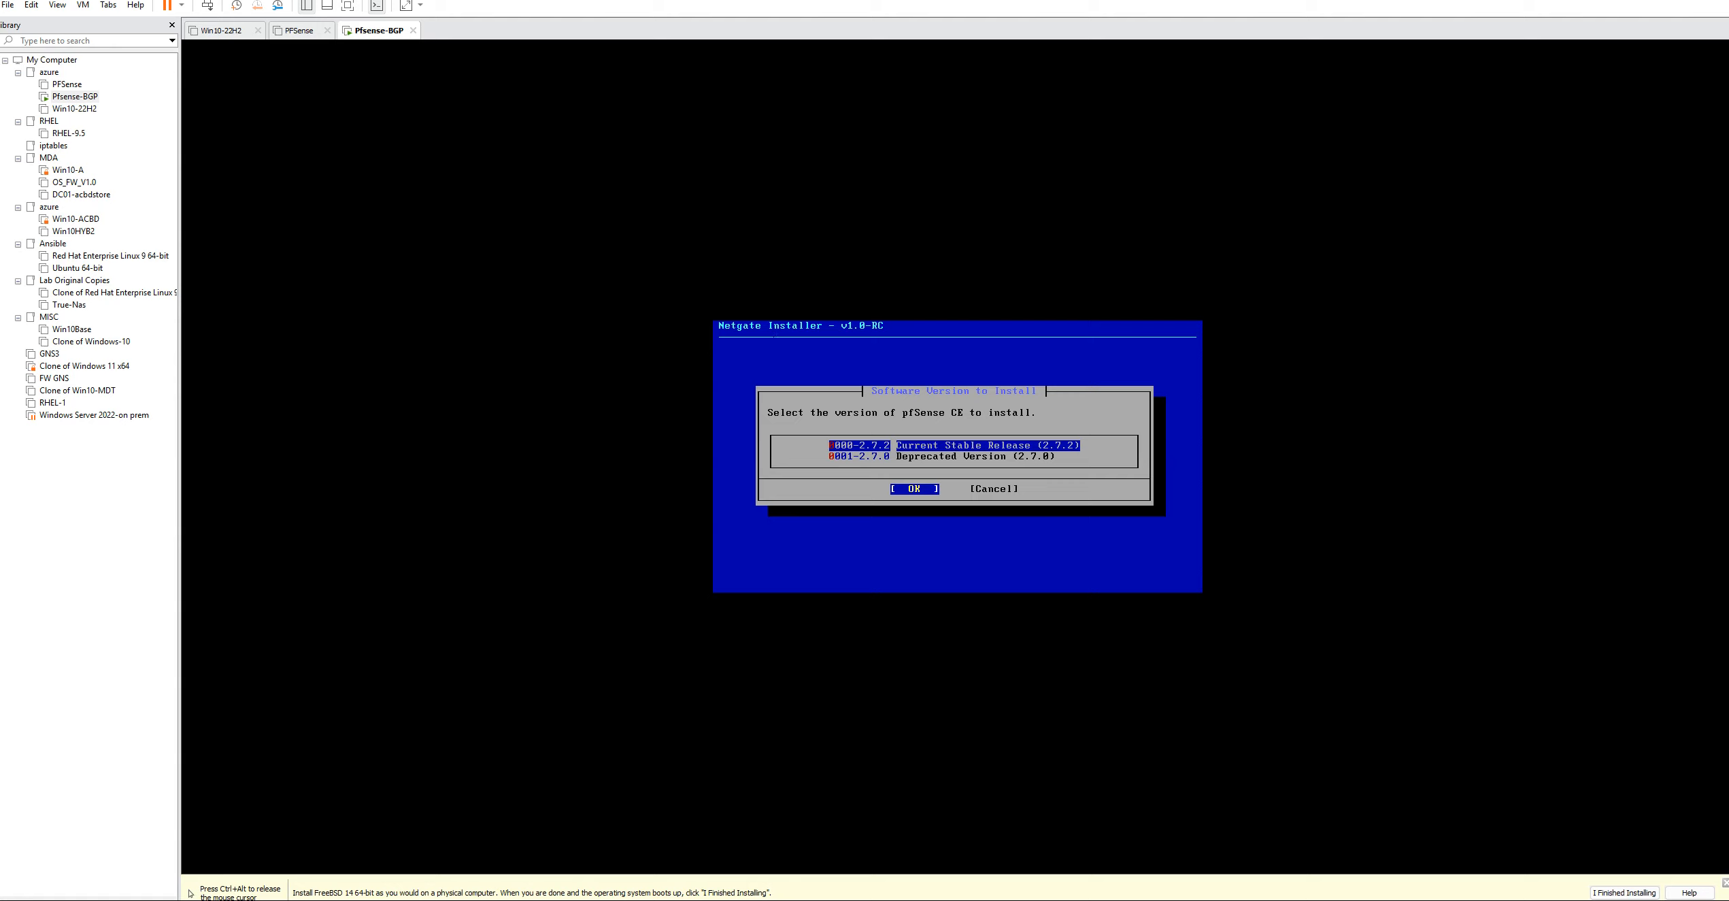
key(Return)
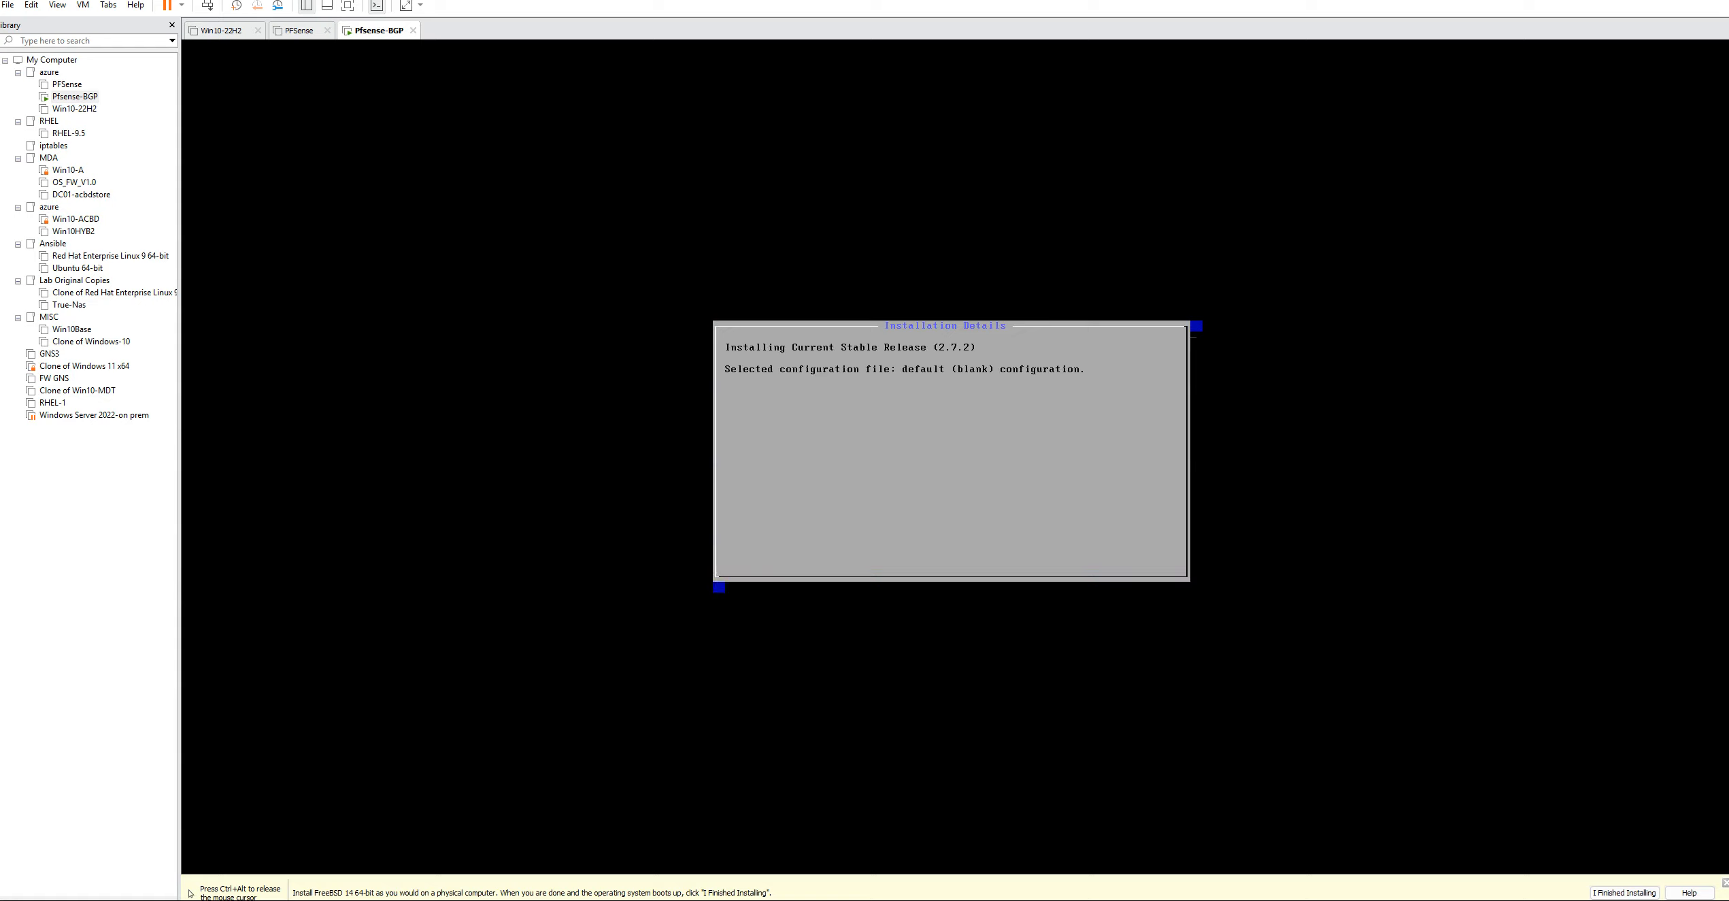
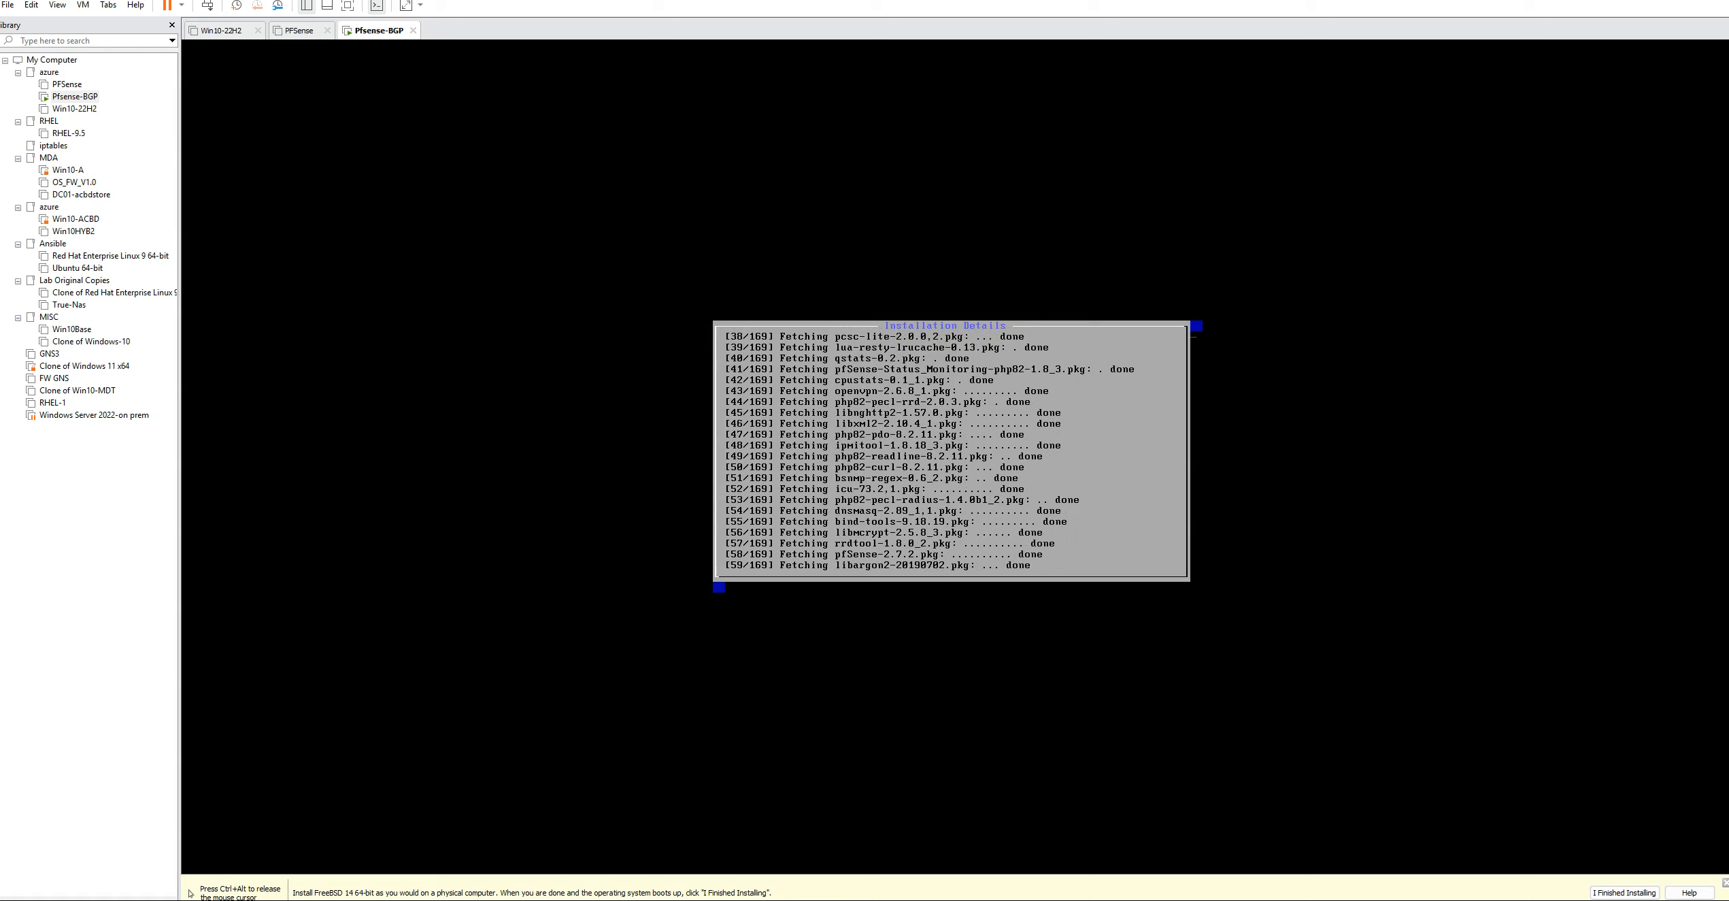
Close the PFSense virtual machine's tab, look at the Win10-22H2 virtual machine's details and return to the Pfsense-BGP console
key(ctrl+alt)
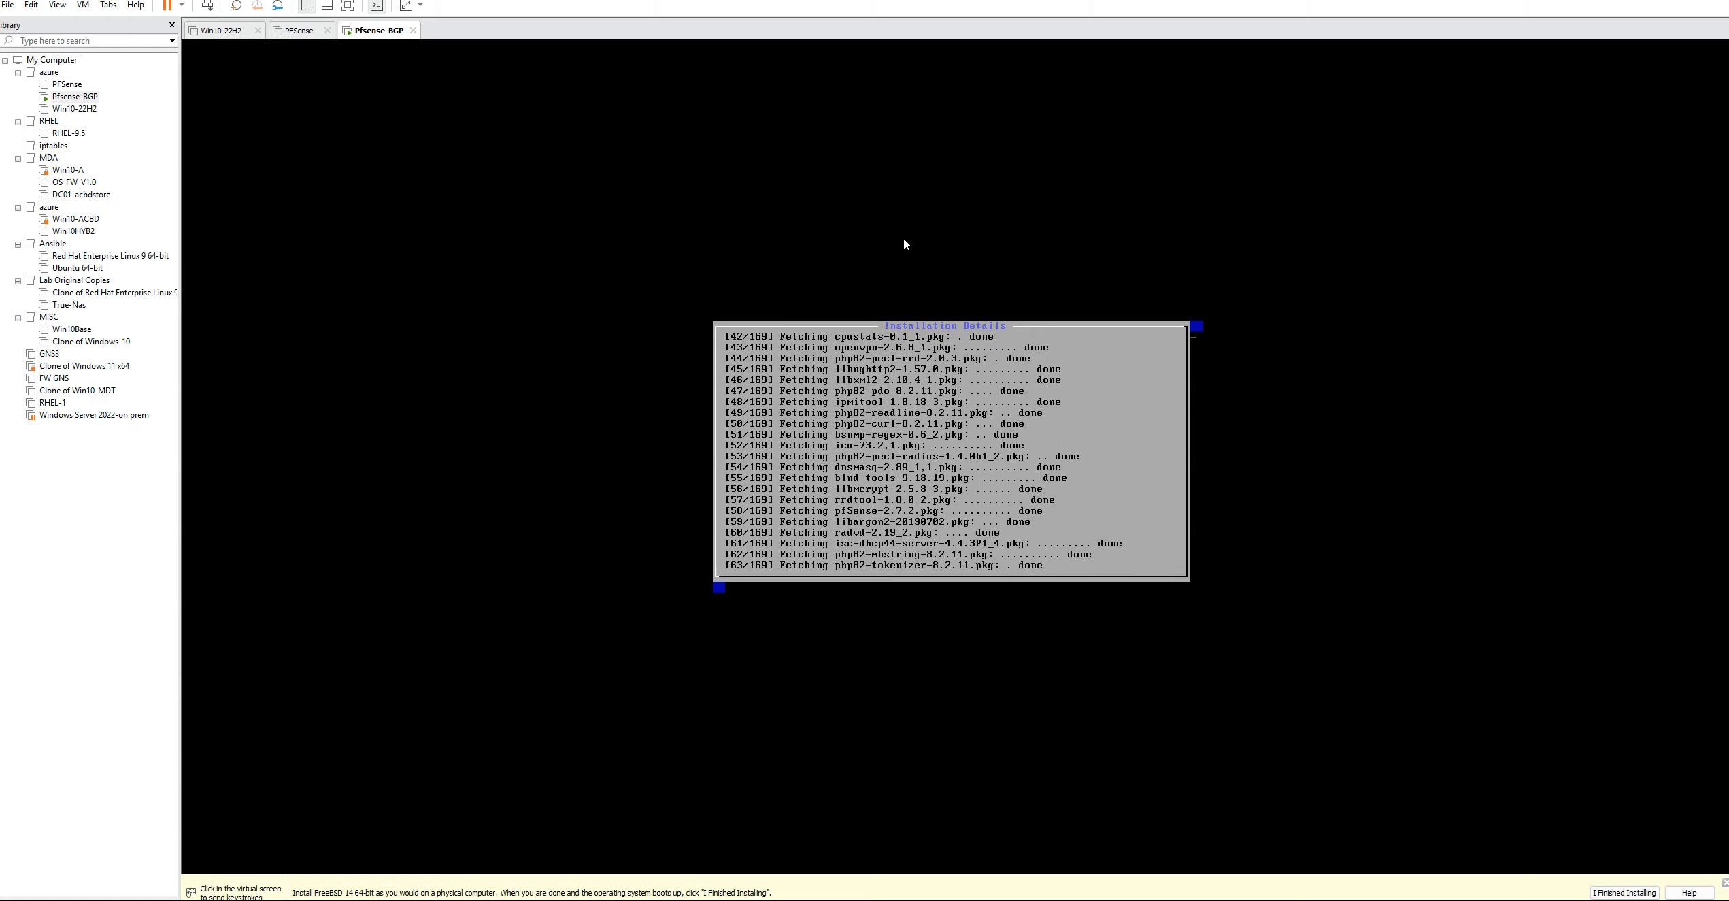
click(326, 31)
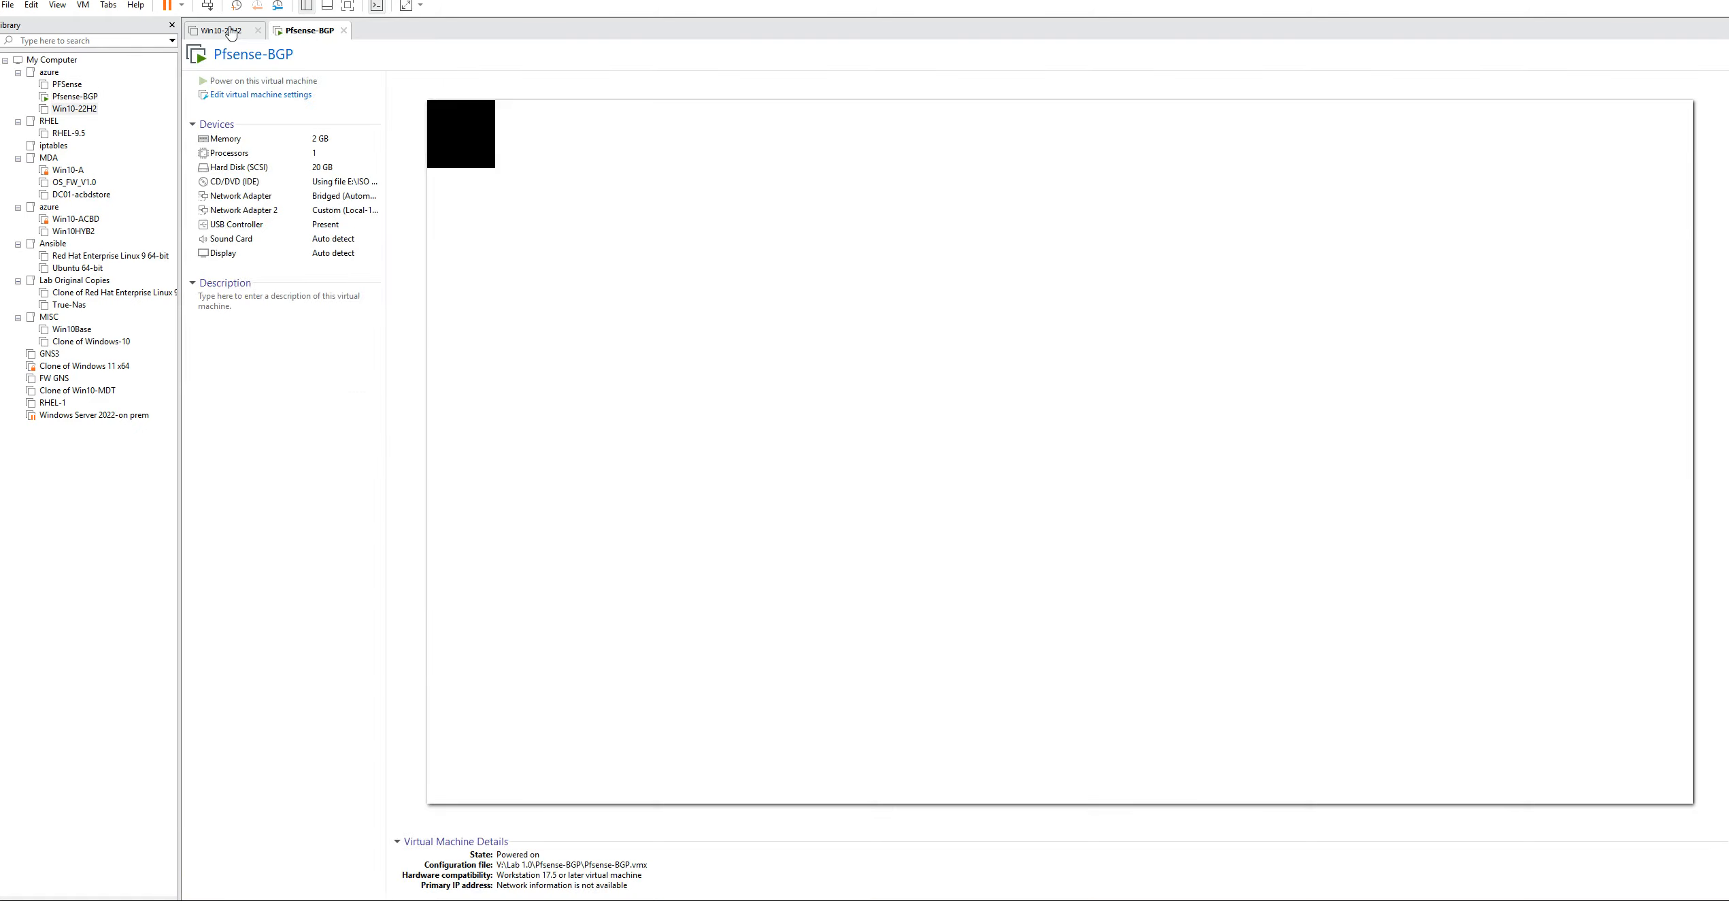
click(231, 32)
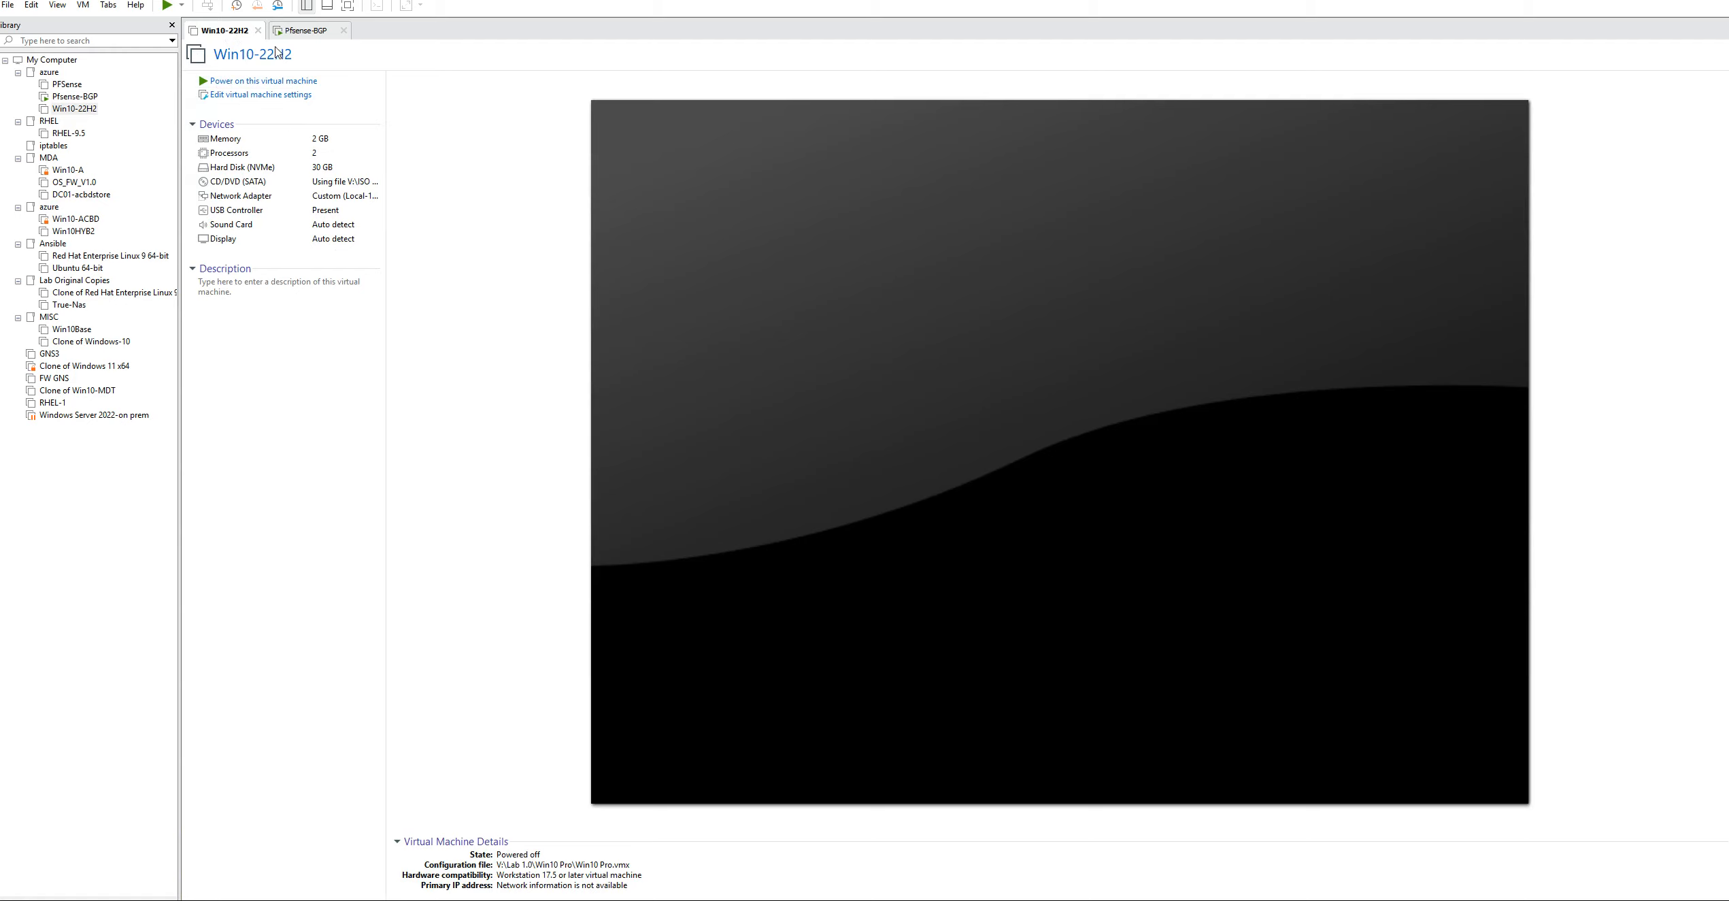
click(304, 34)
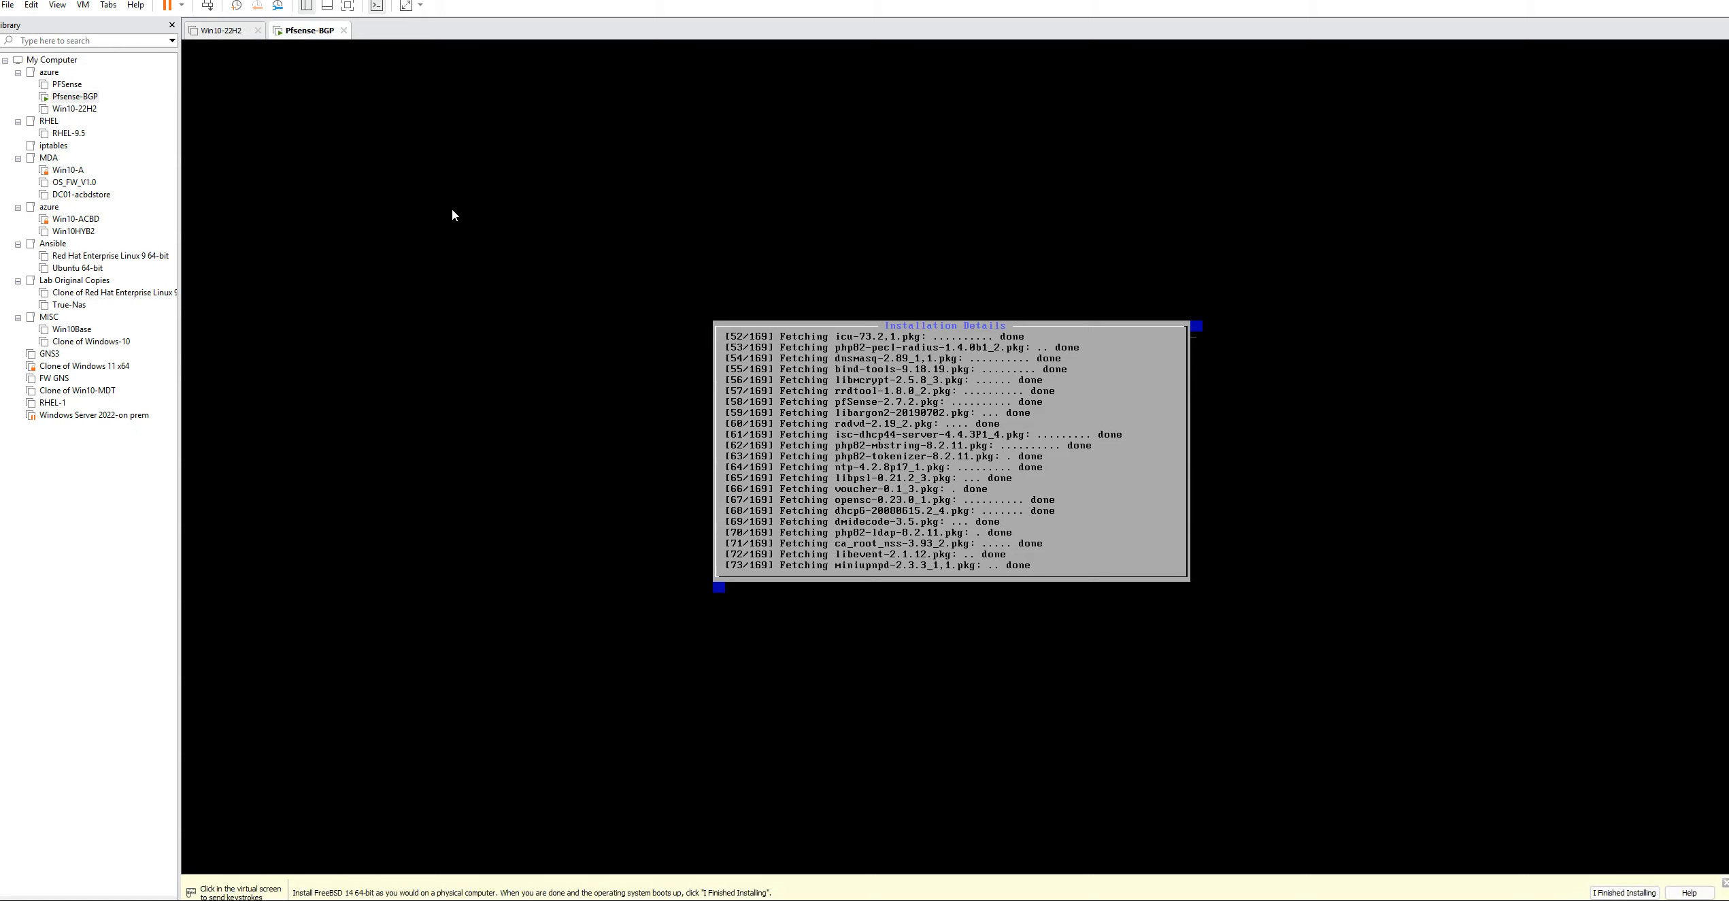
click(223, 34)
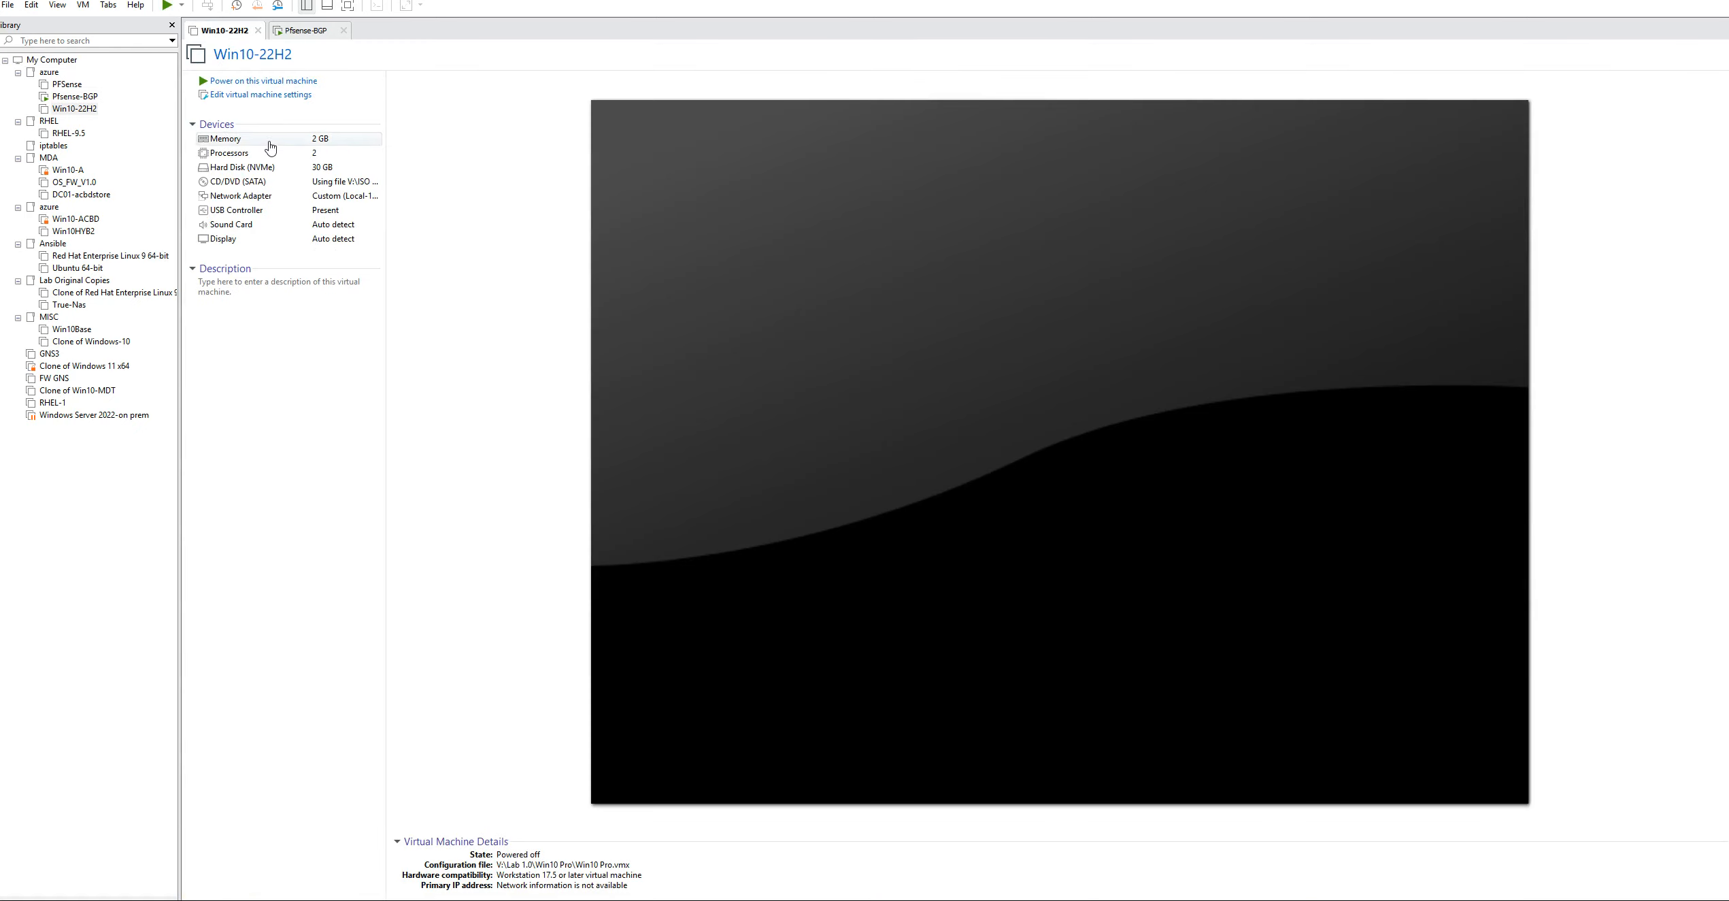
click(292, 34)
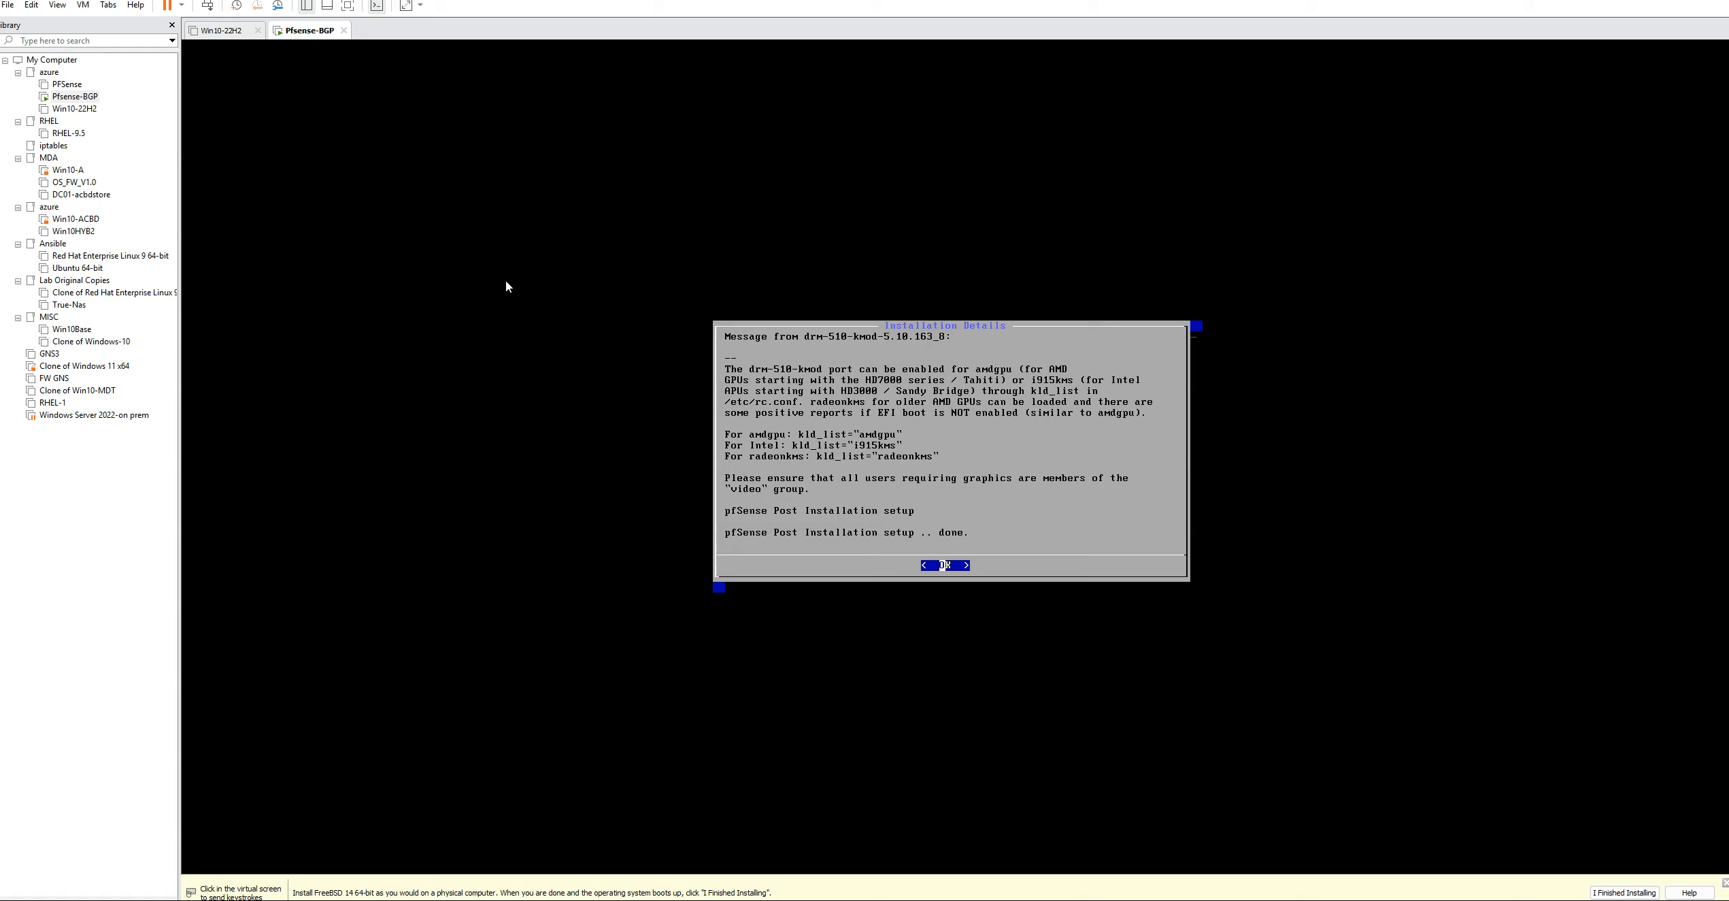
Acknowledge the pfSense installation details and reboot into the installed system
click(880, 427)
key(Return)
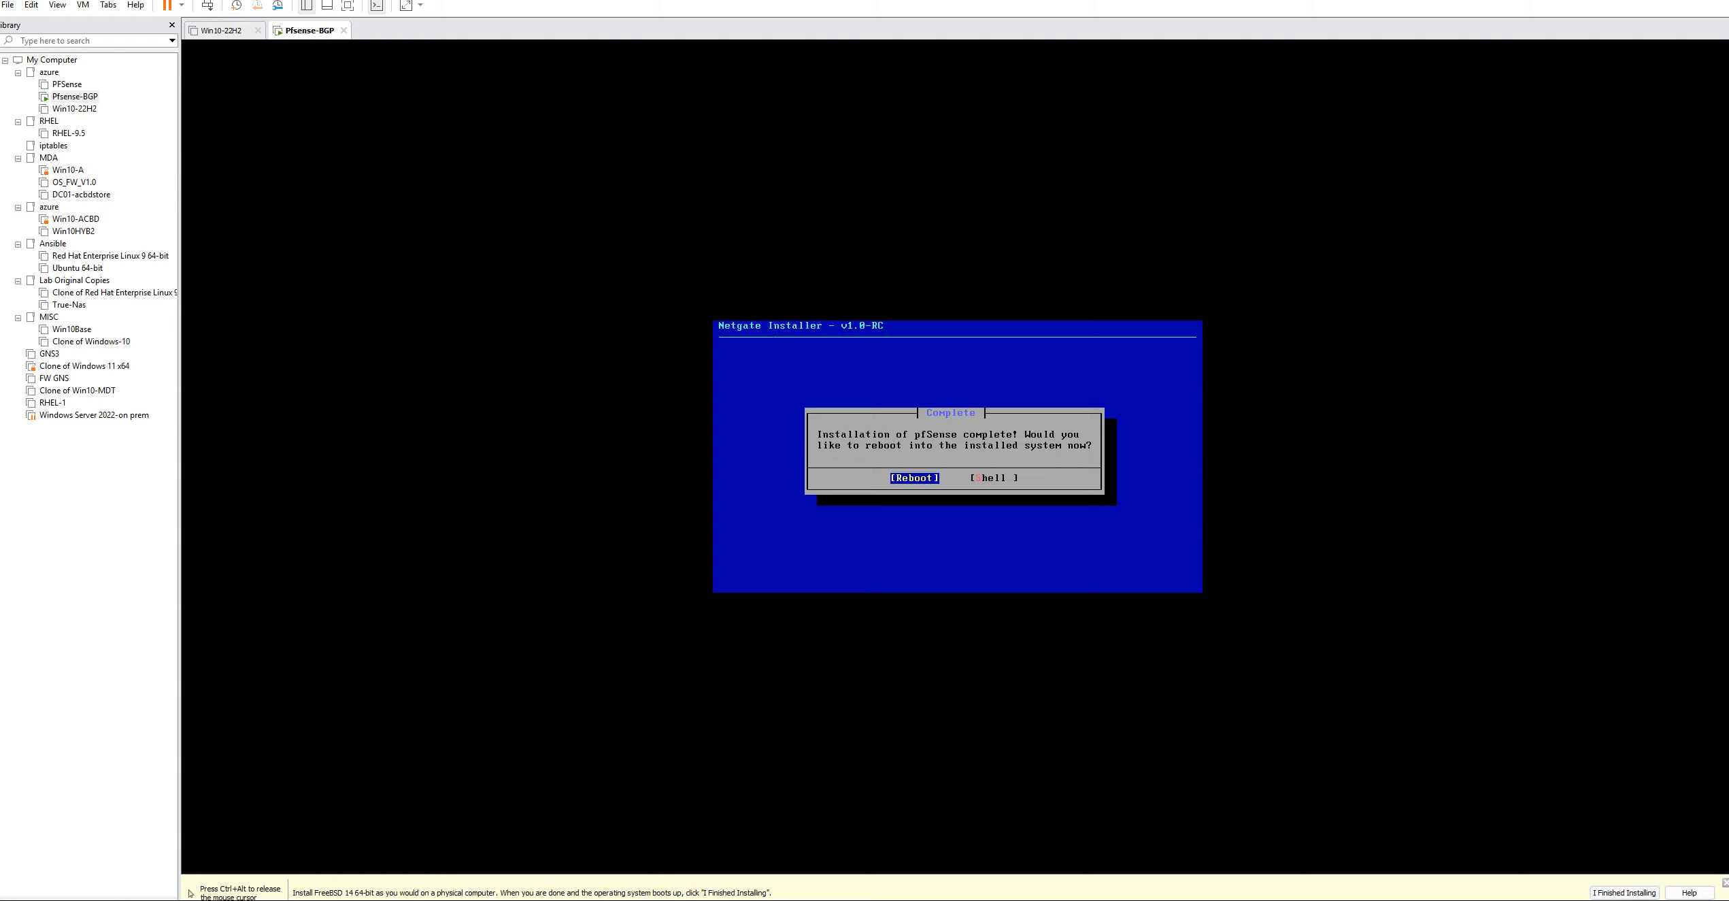
key(Return)
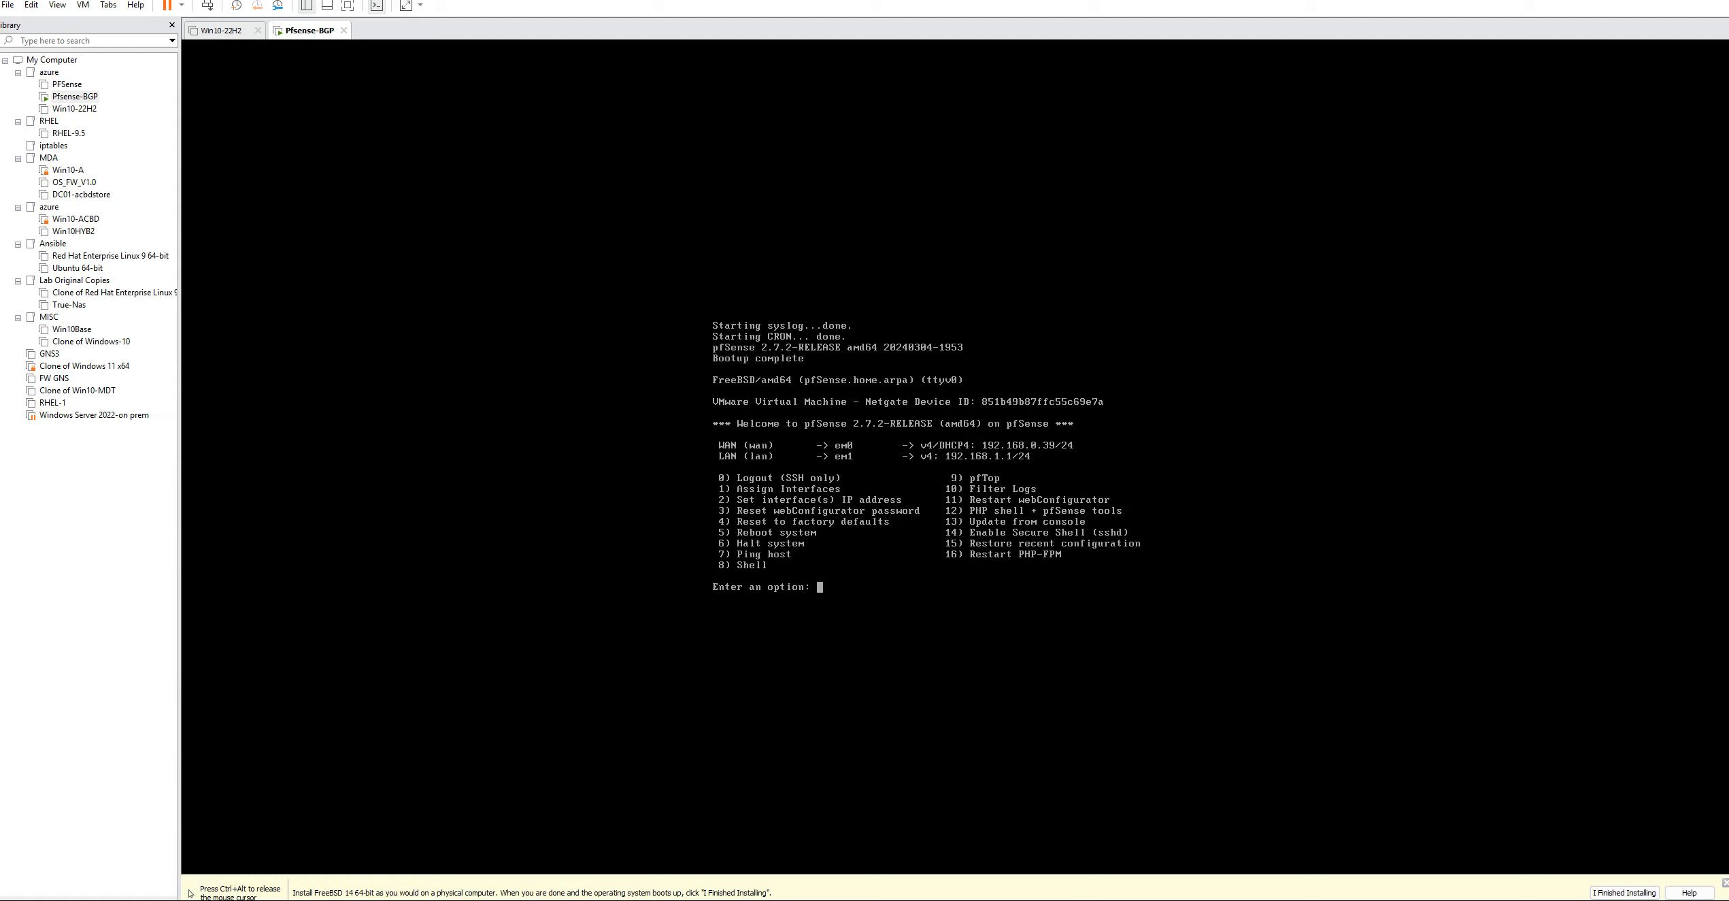
Give the LAN interface the static IPv4 address 172.16.10.100 with a subnet bit count of 24, without using DHCP
text(2)
key(Return)
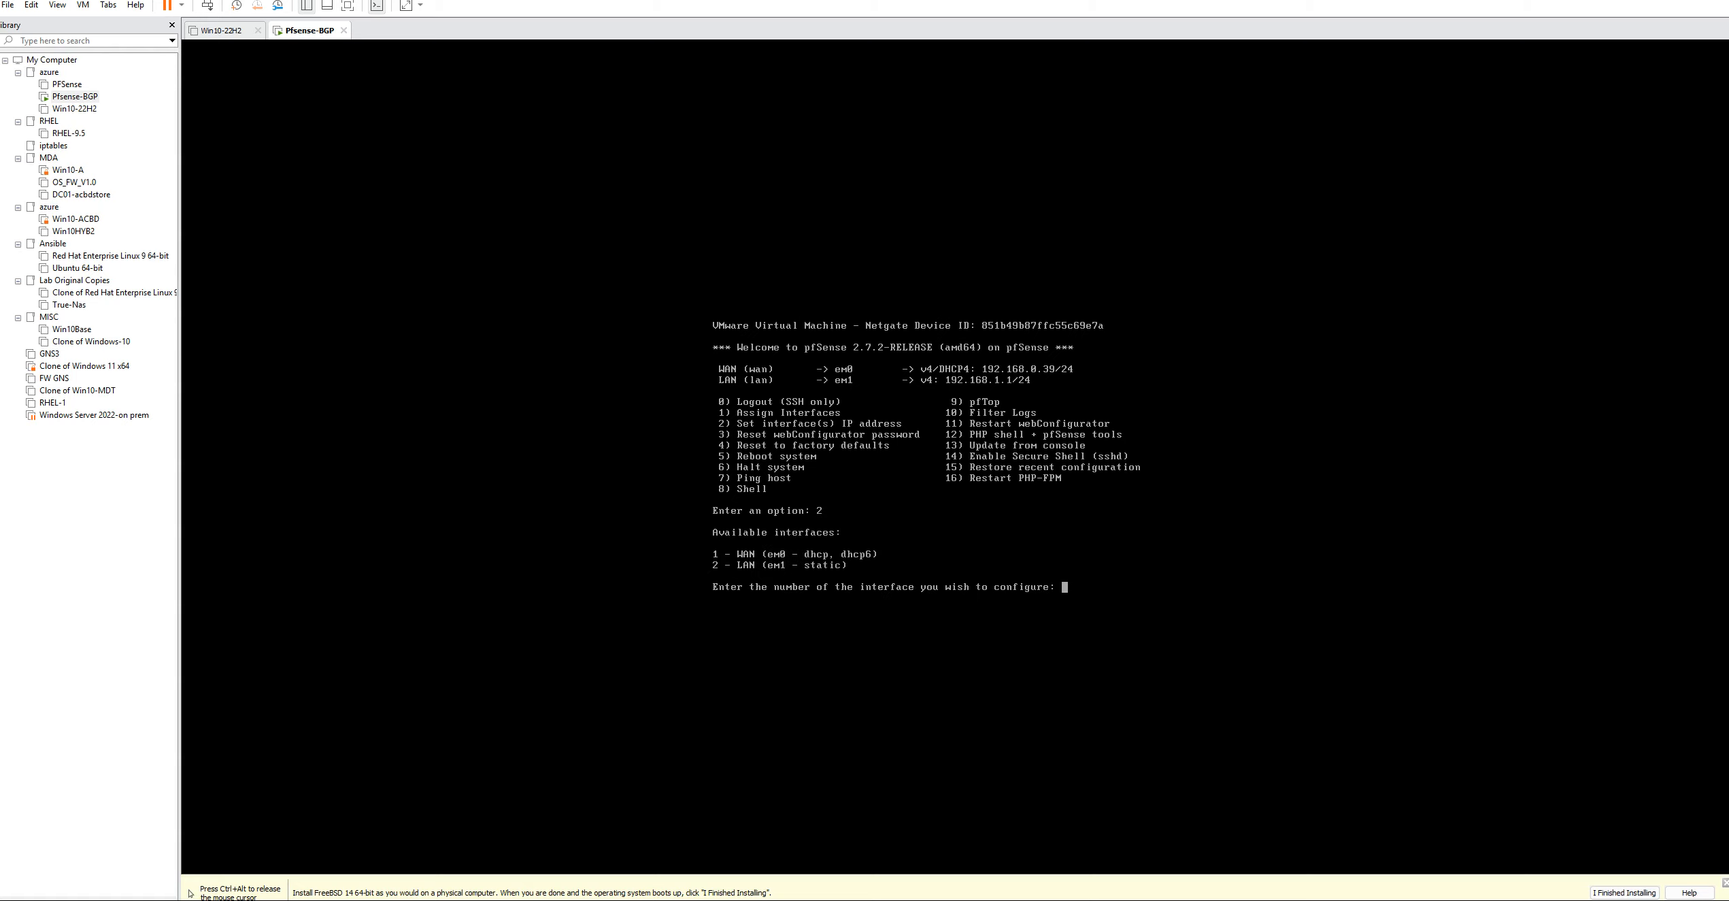
text(2)
key(Return)
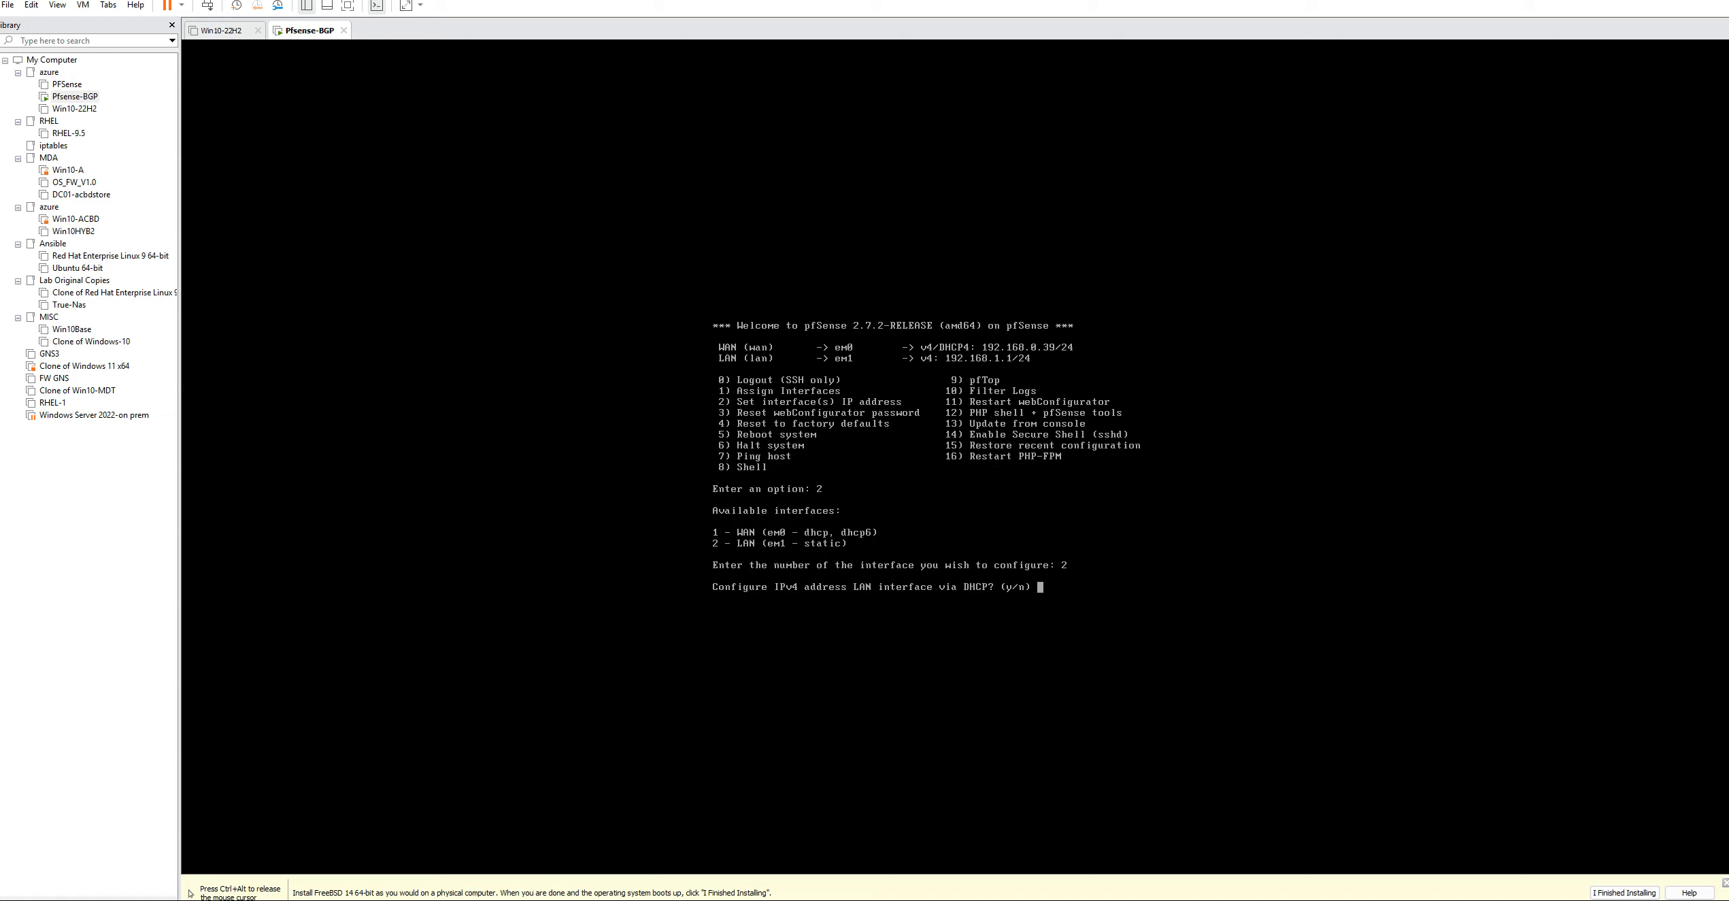
text(n)
key(Return)
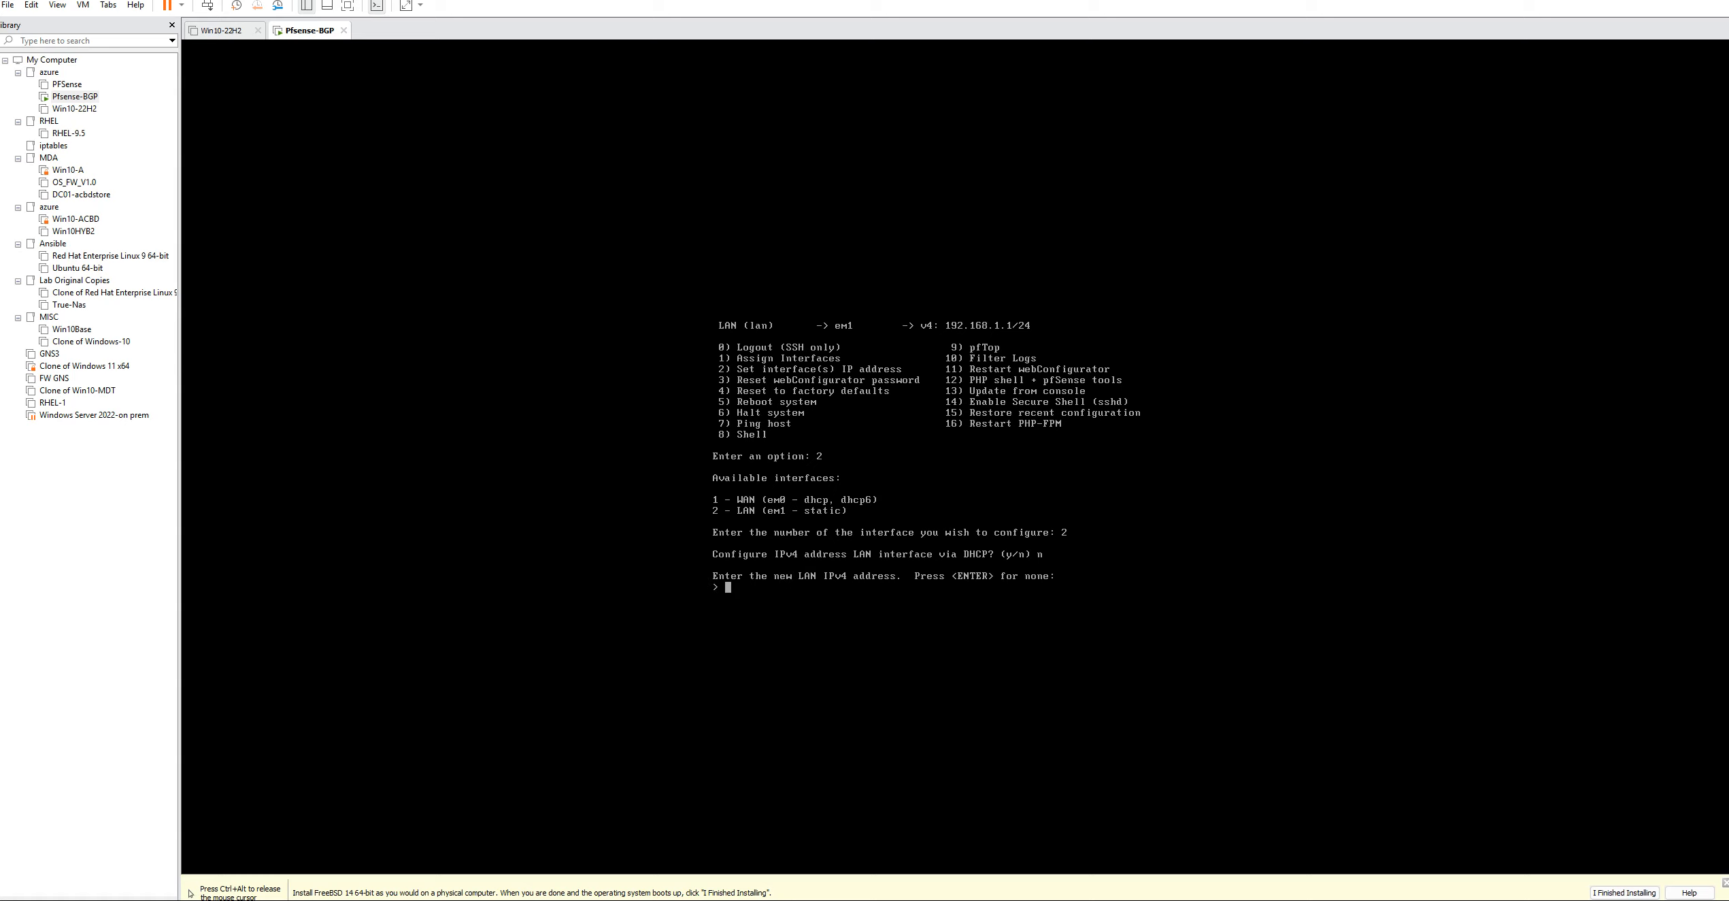
text(172.16.10.100)
key(Return)
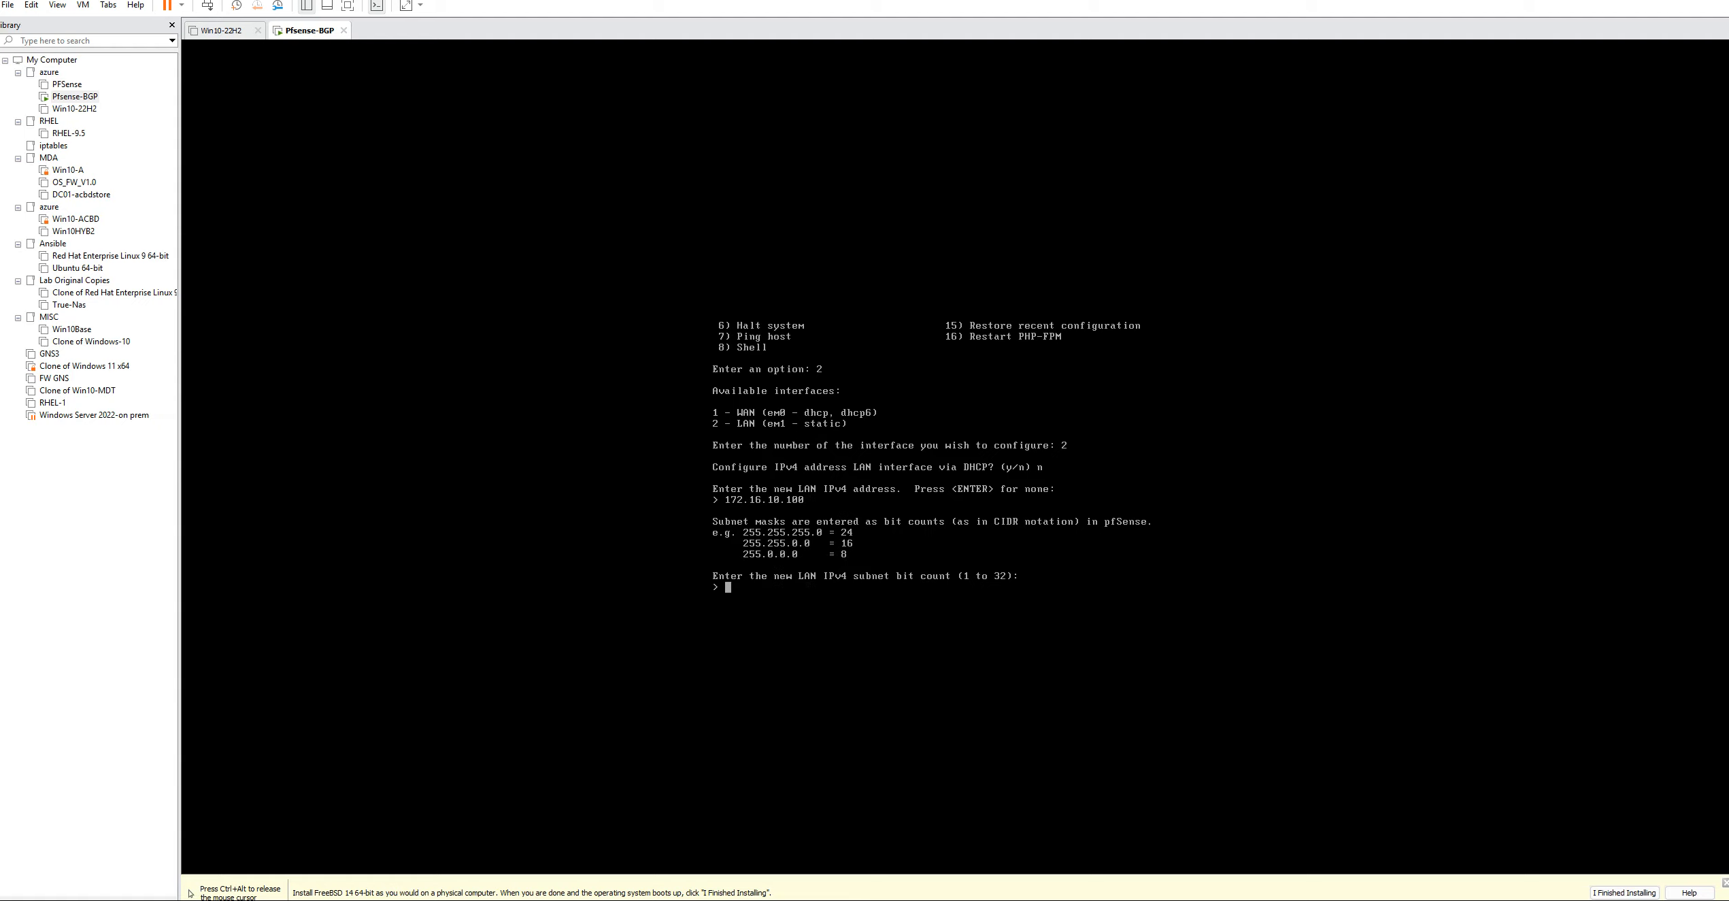
text(24)
key(Return)
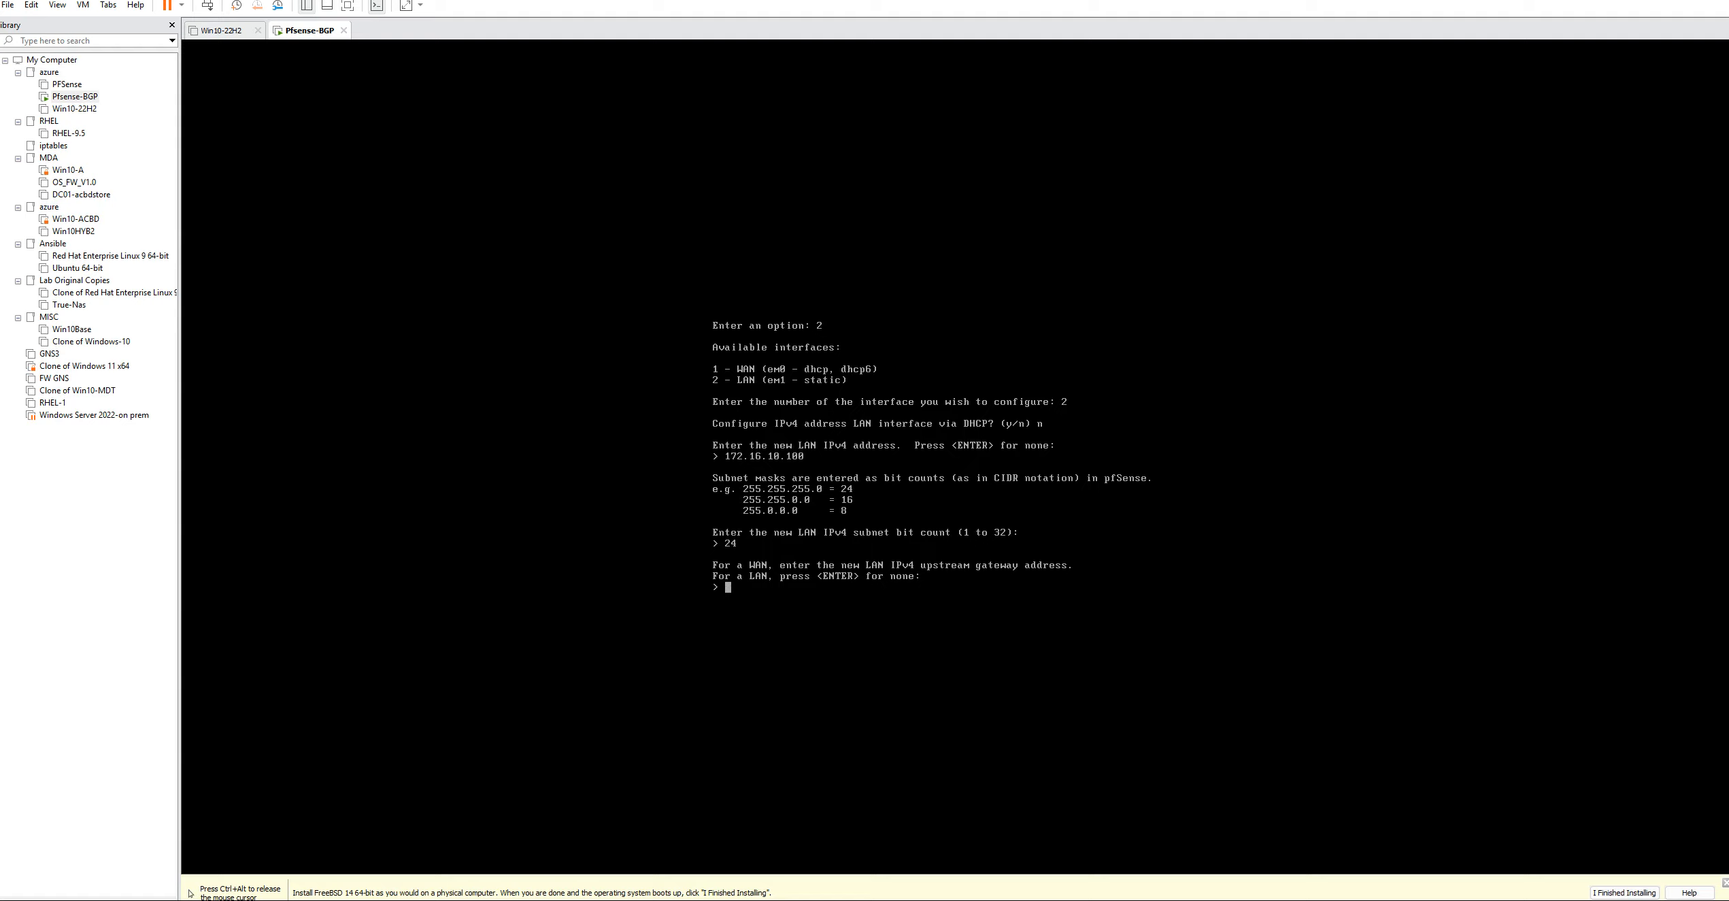
Leave the LAN interface without an upstream gateway and without IPv6 addressing, declining DHCP6
key(Return)
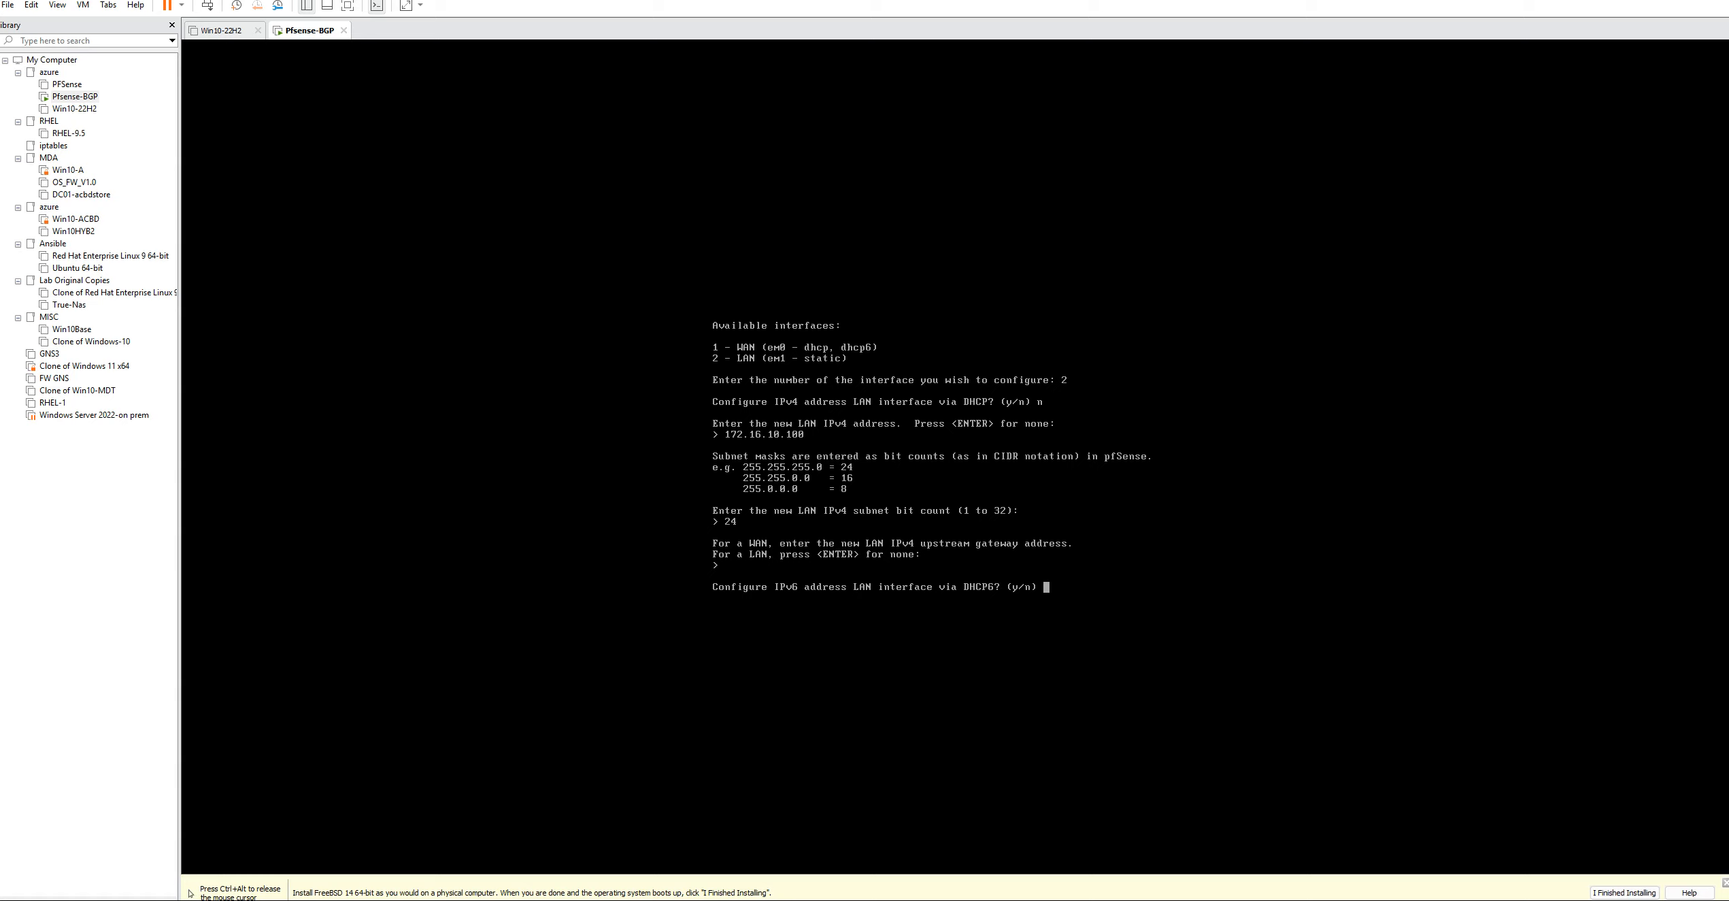
key(Return)
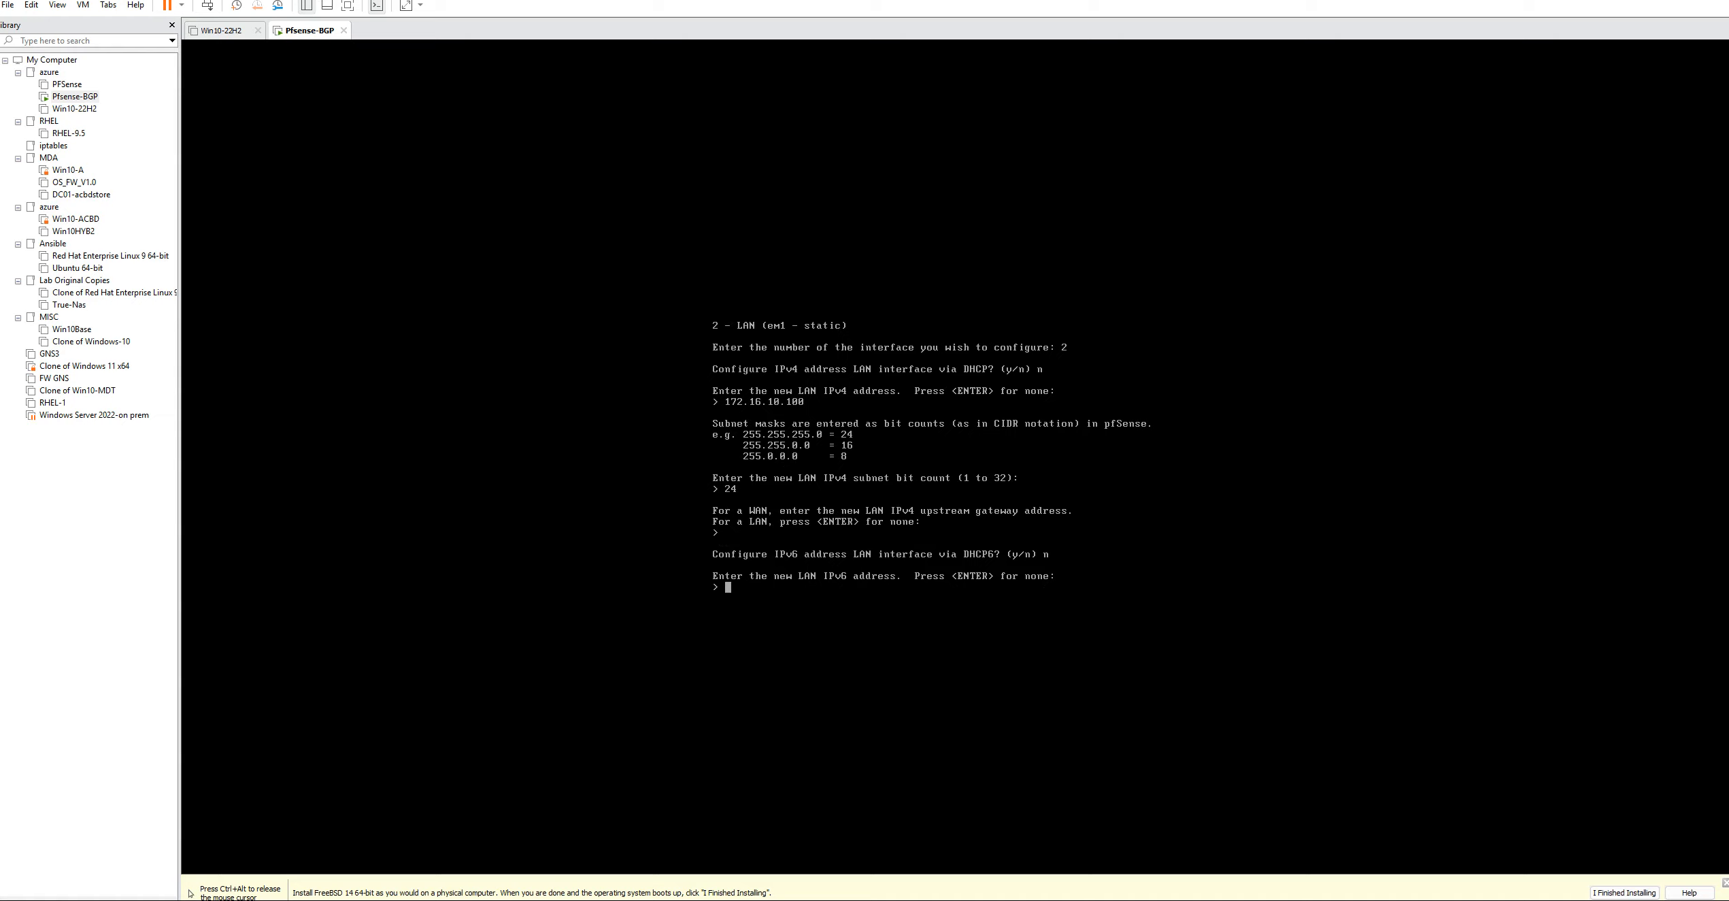
key(Return)
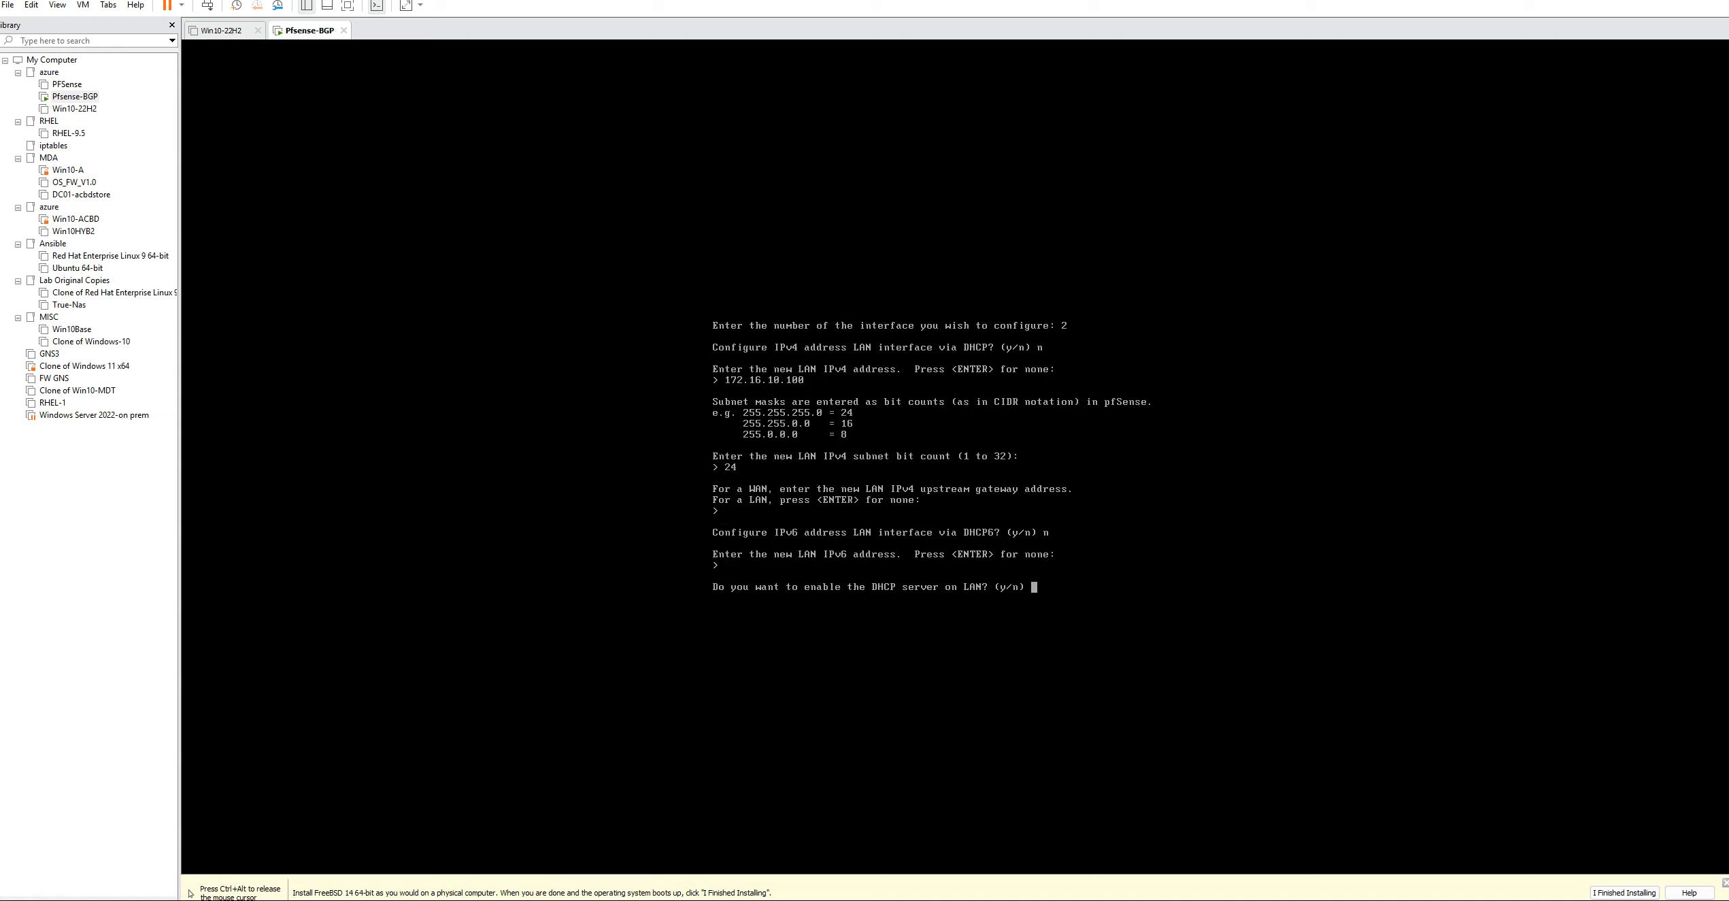
Enable the DHCP server on LAN with an IPv4 client address range from 172.16.10.150 to 172.16.10.200
text(y)
key(Return)
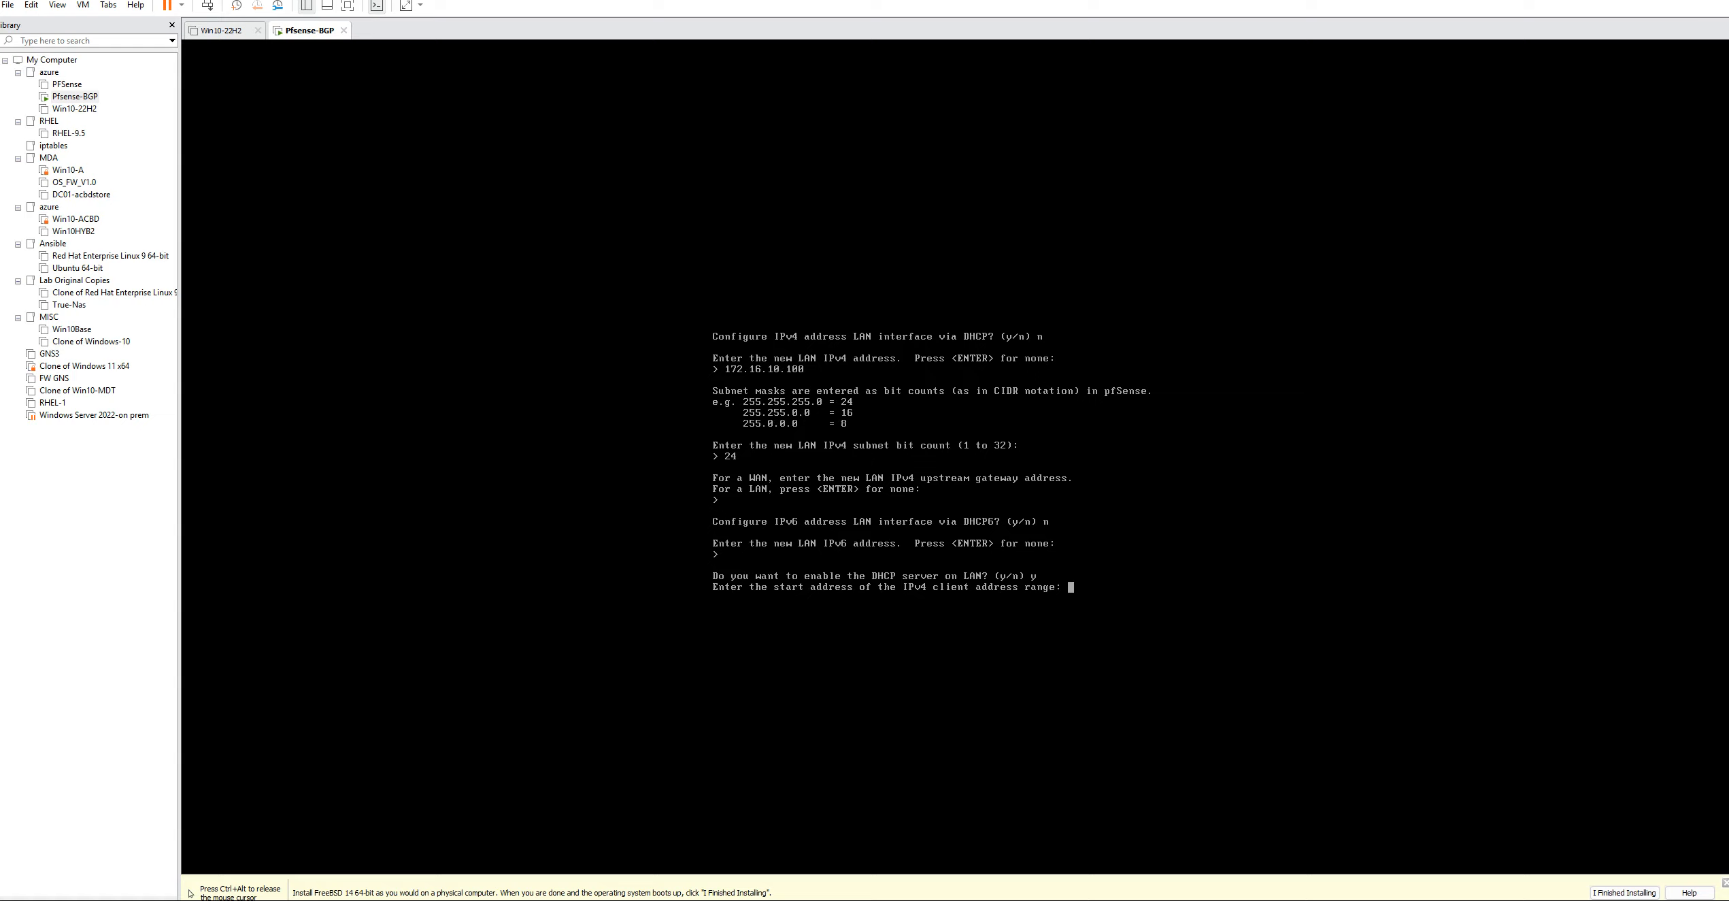
text(172.16.15)
key(BackSpace)
text(0.150)
key(Return)
text(172.16.10.200)
key(Return)
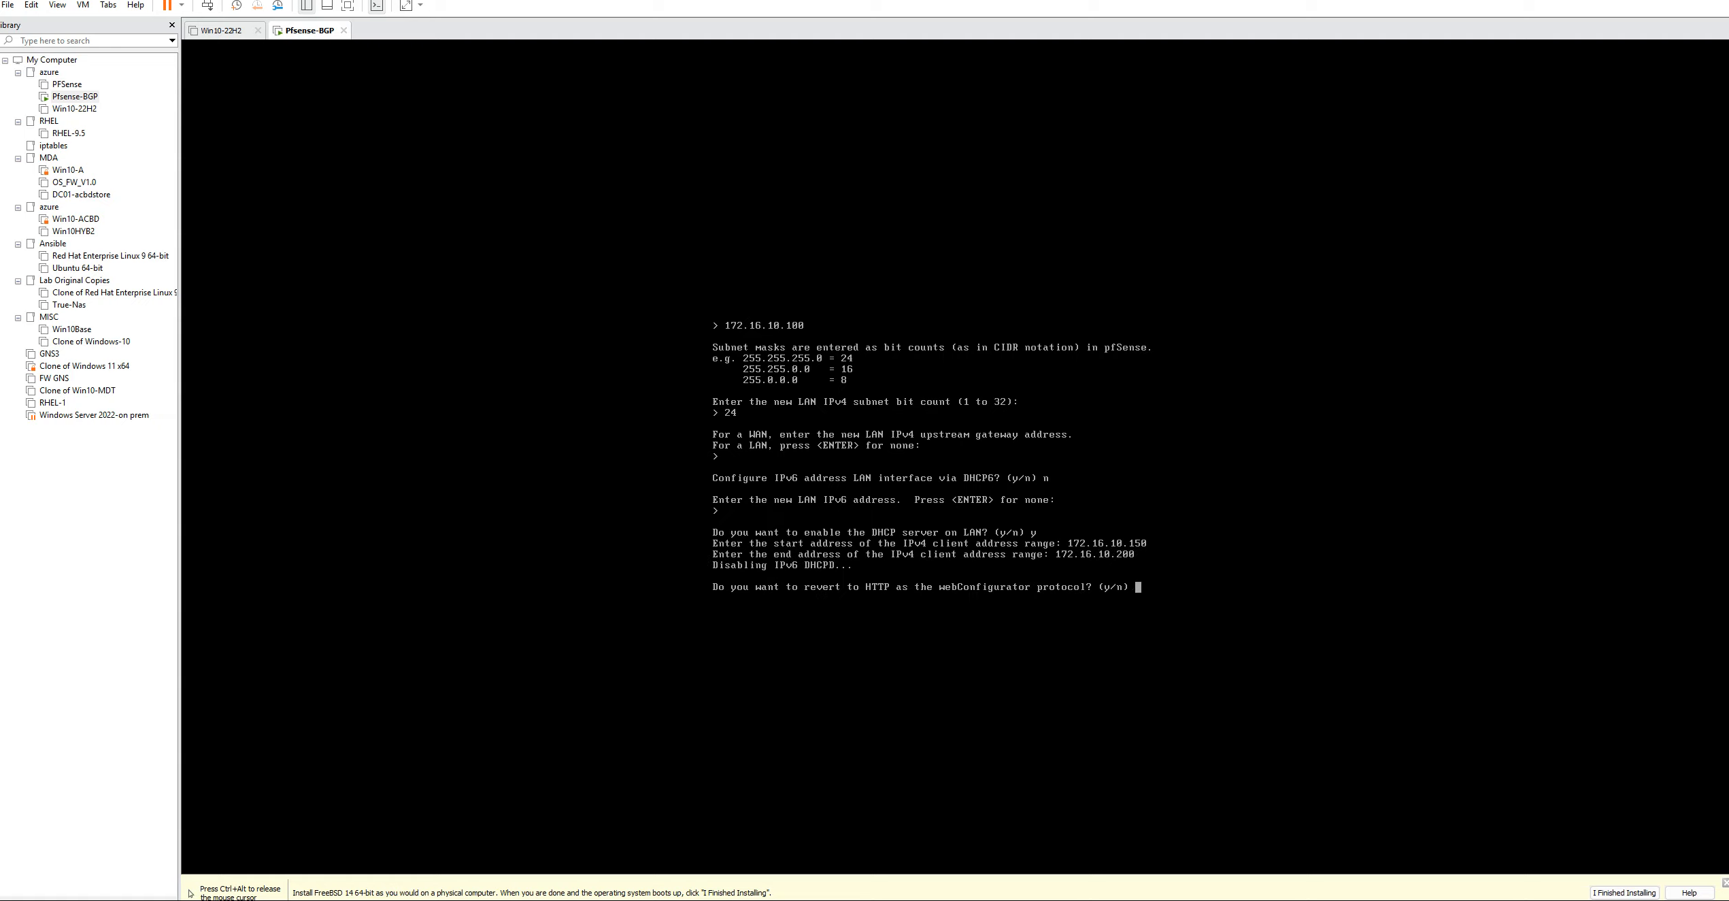
Revert the webConfigurator protocol to HTTP and continue back to the pfSense console menu
text(y)
key(Return)
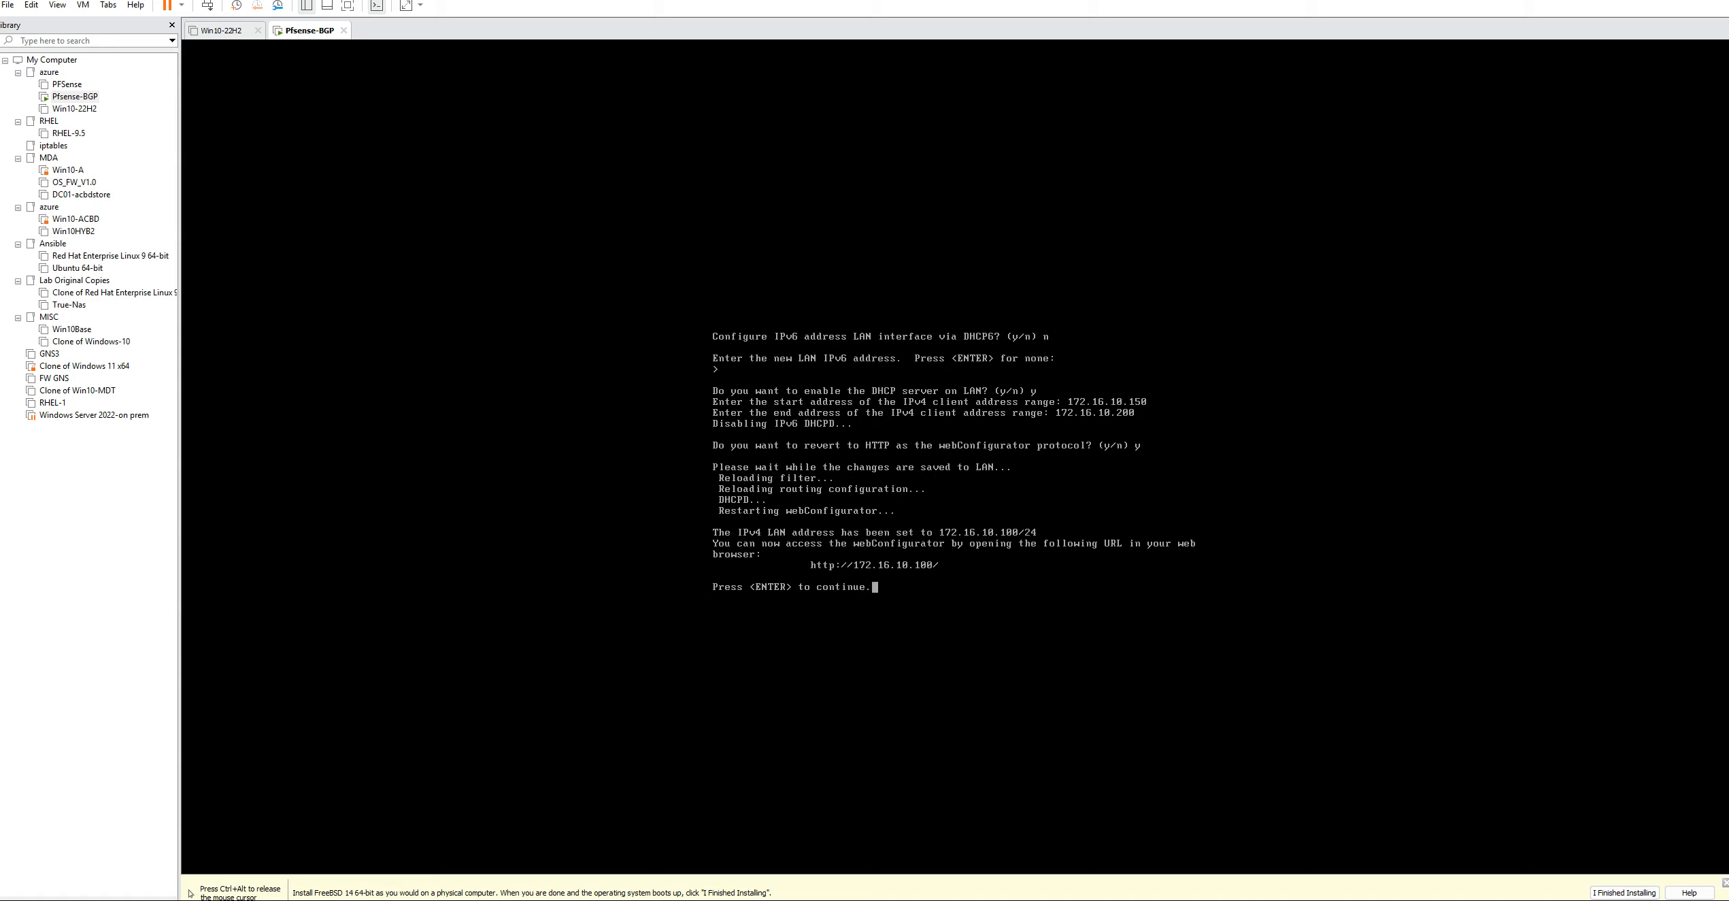
key(Return)
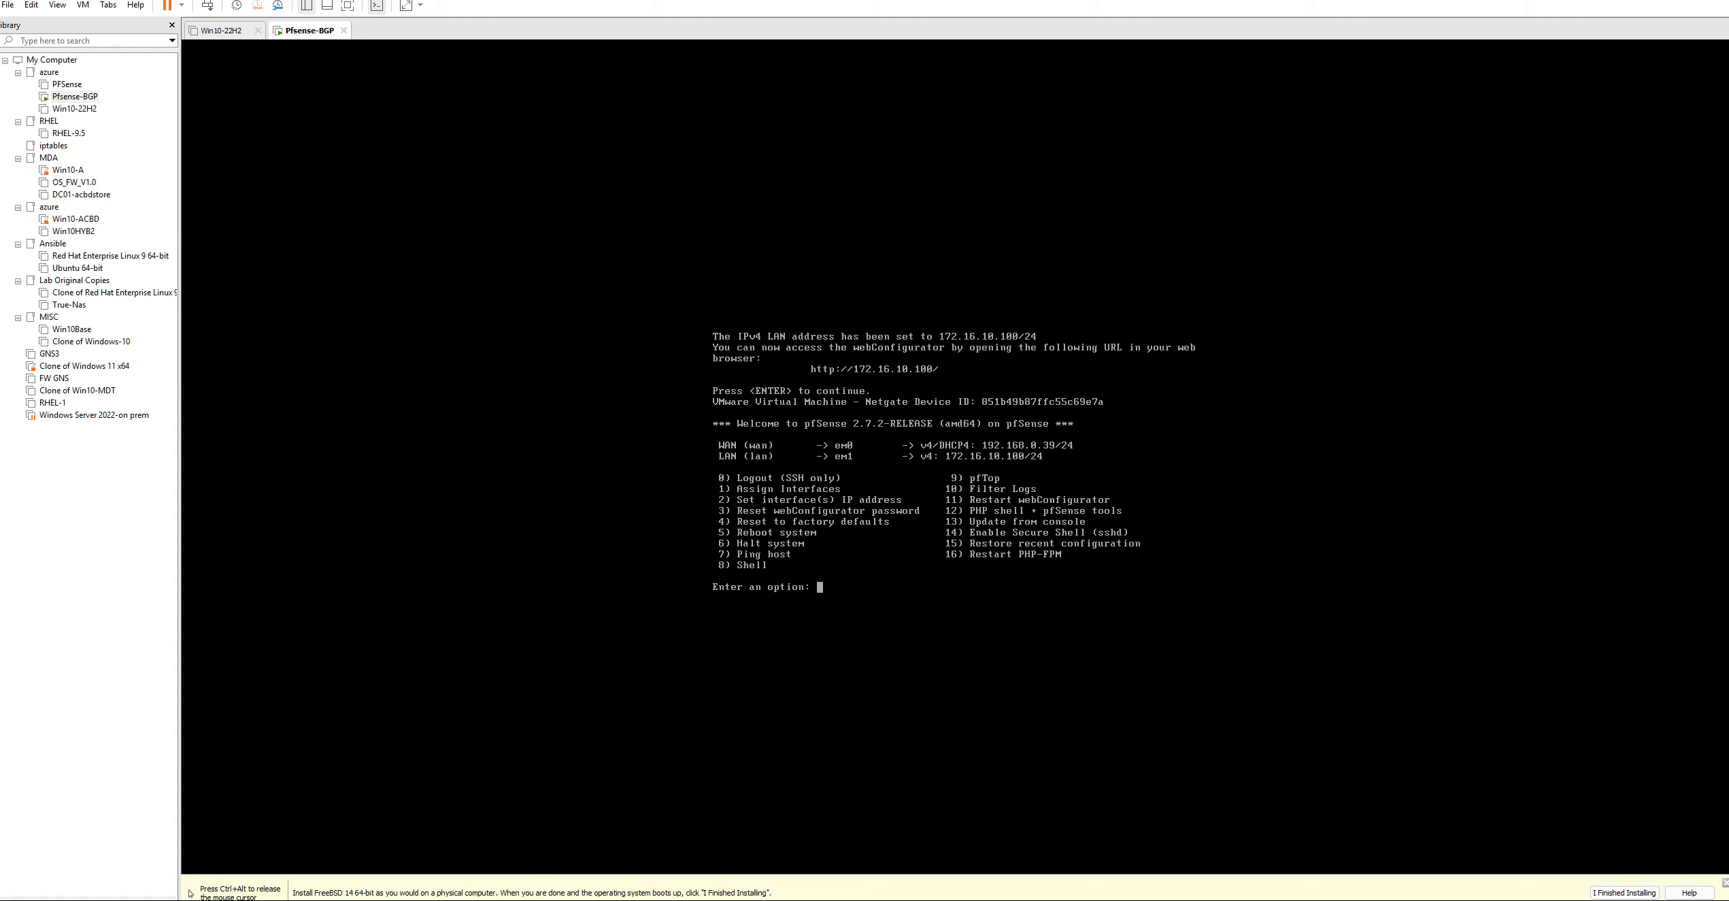
text(5)
key(Return)
text(f)
key(Return)
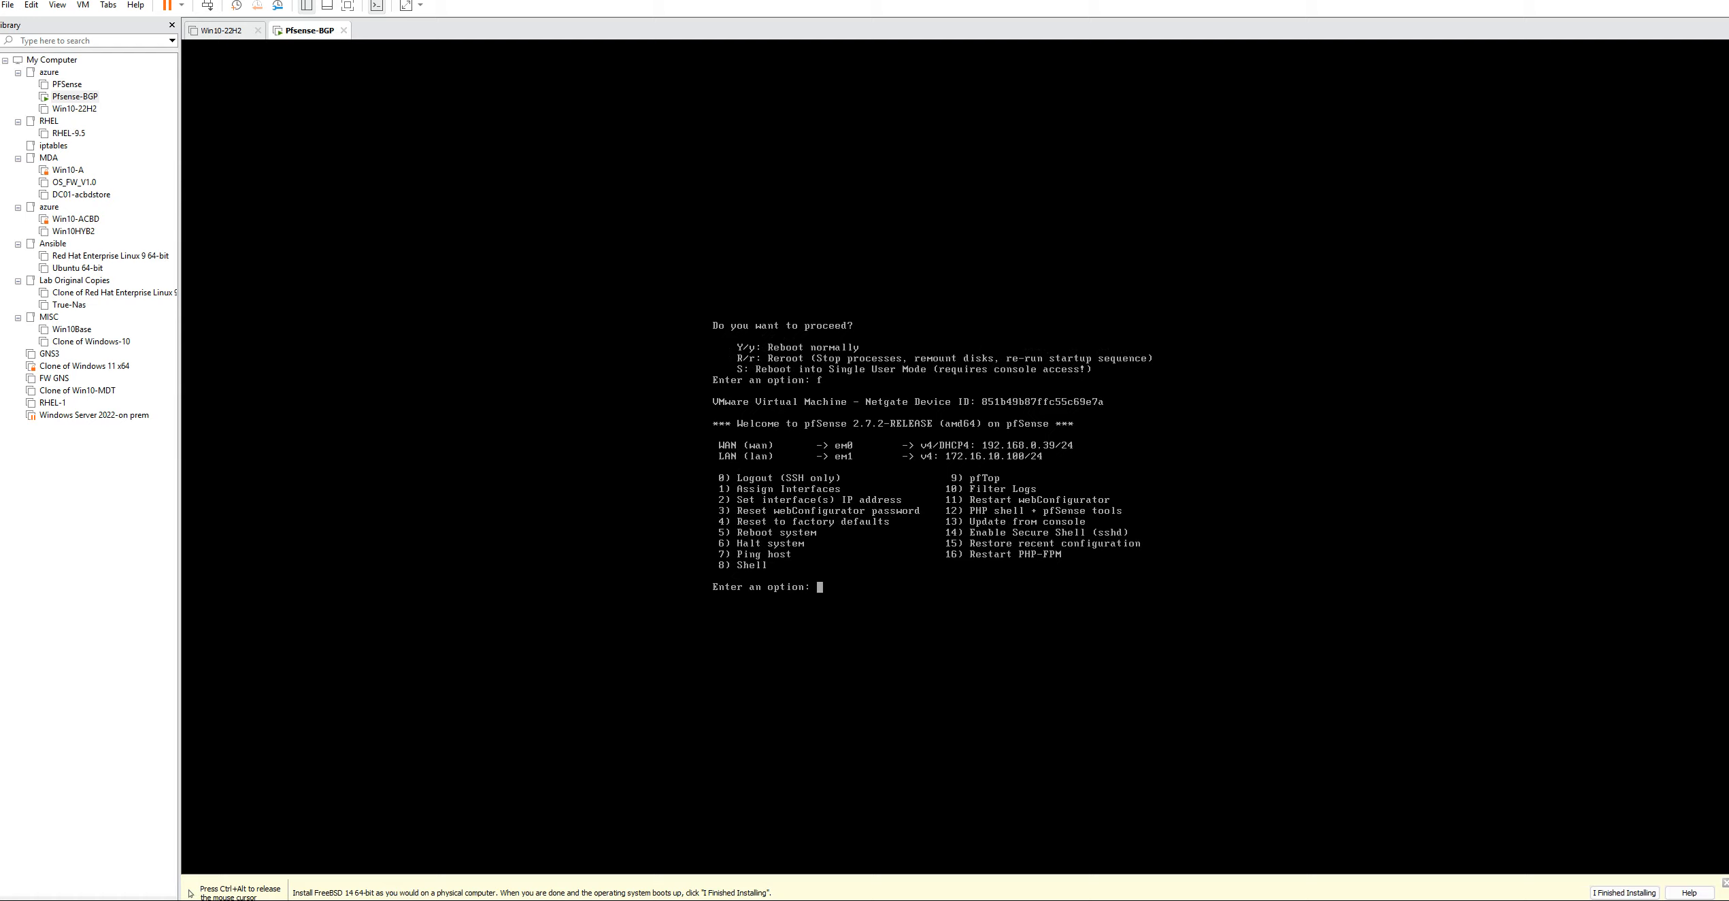
Reboot the pfSense system normally from its console menu
text(5)
key(Return)
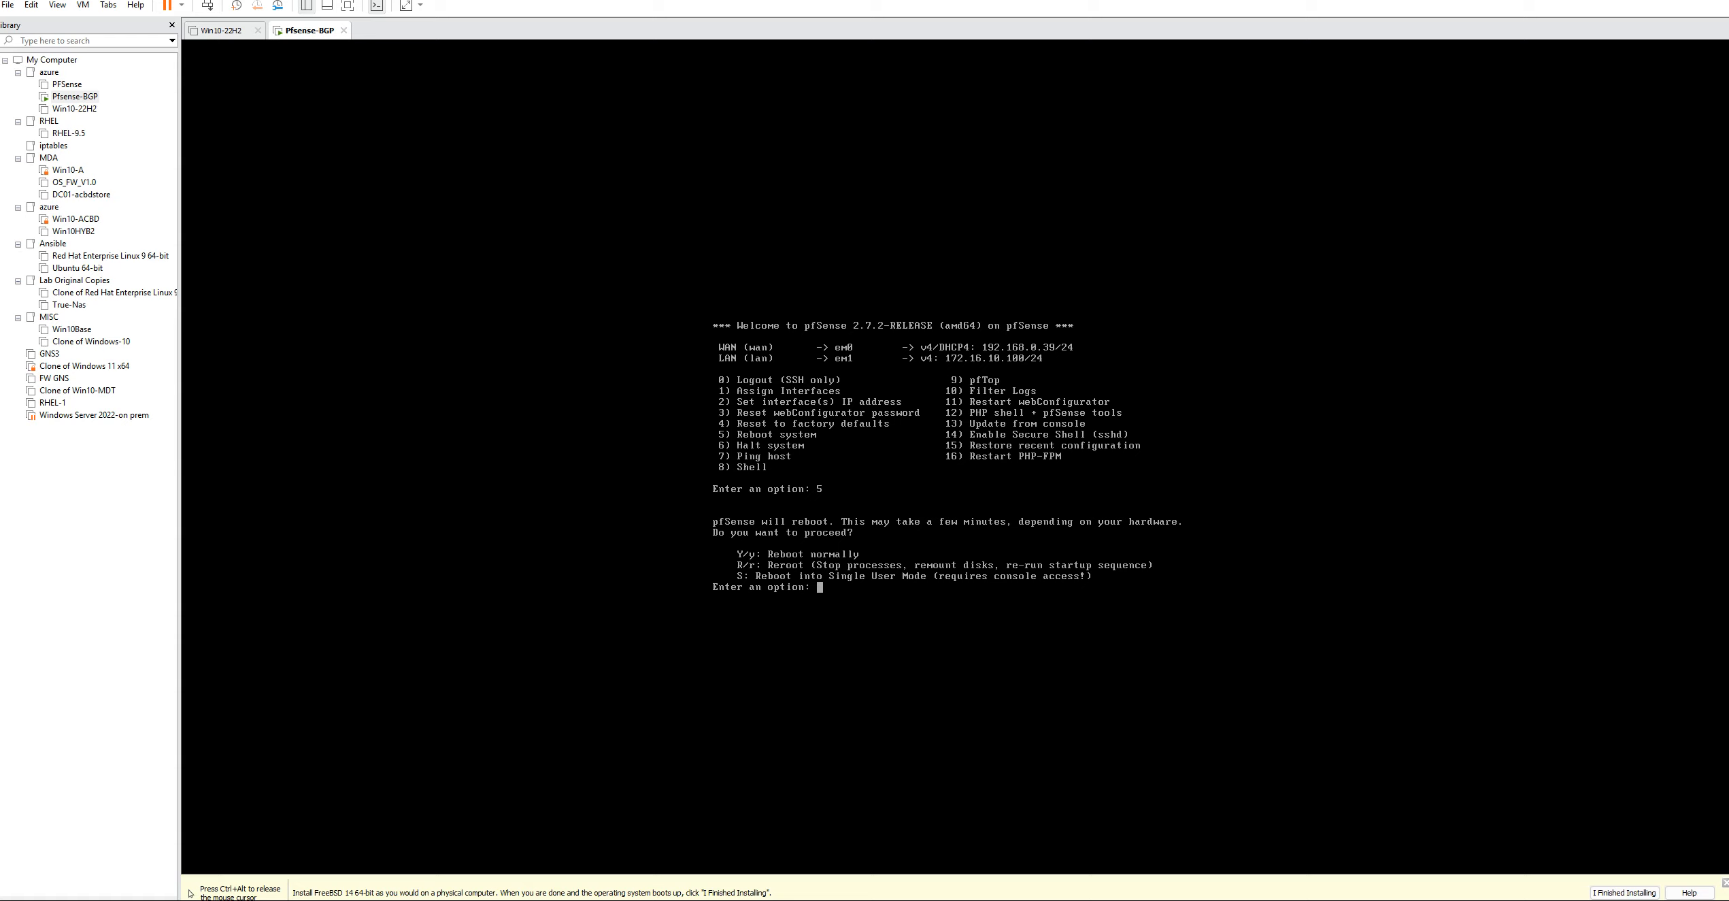
text(y)
key(Return)
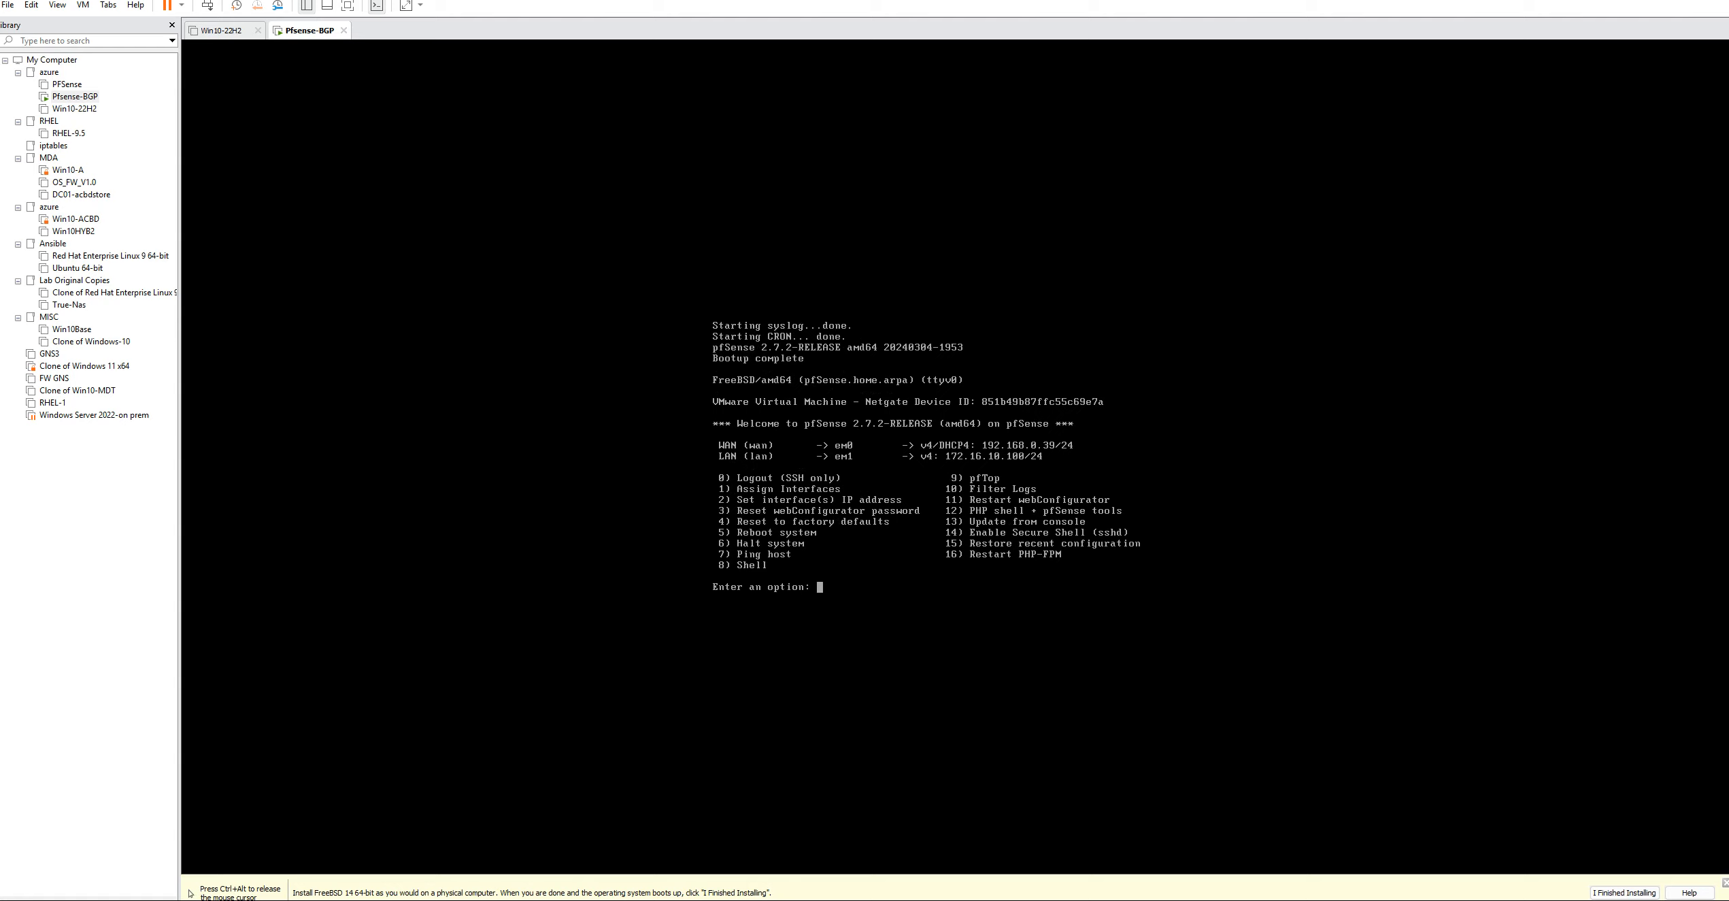
Switch from the virtual machine console to Firefox and open the pfSense web interface at 172.16.10.100
key(ctrl+alt)
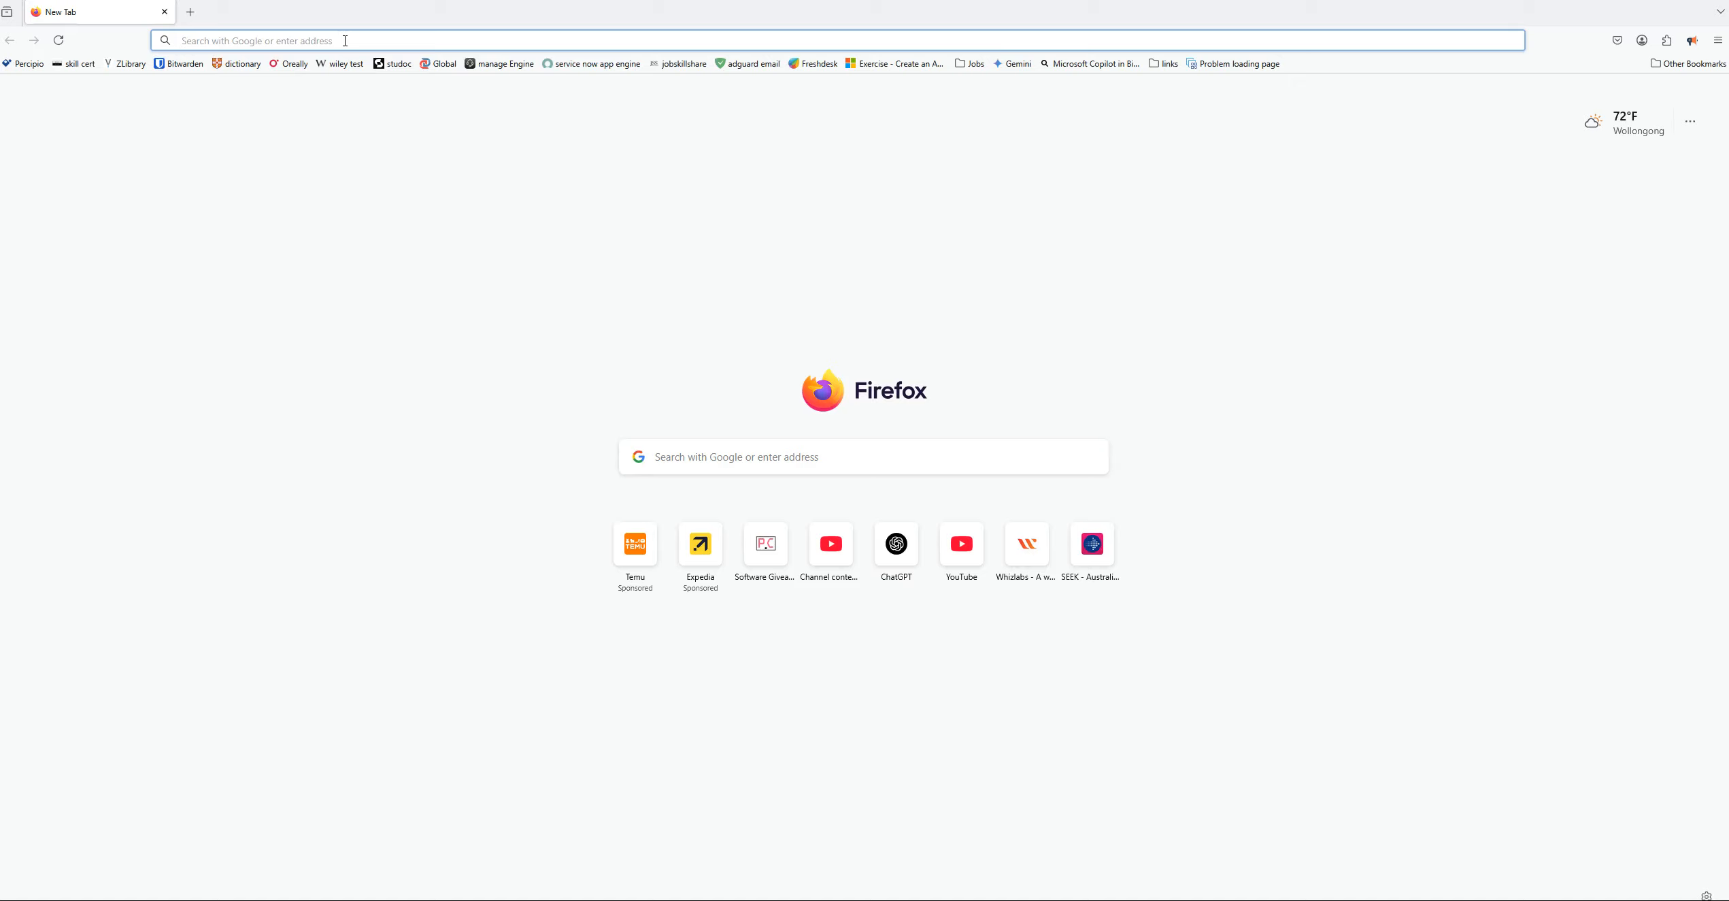
text(172.16)
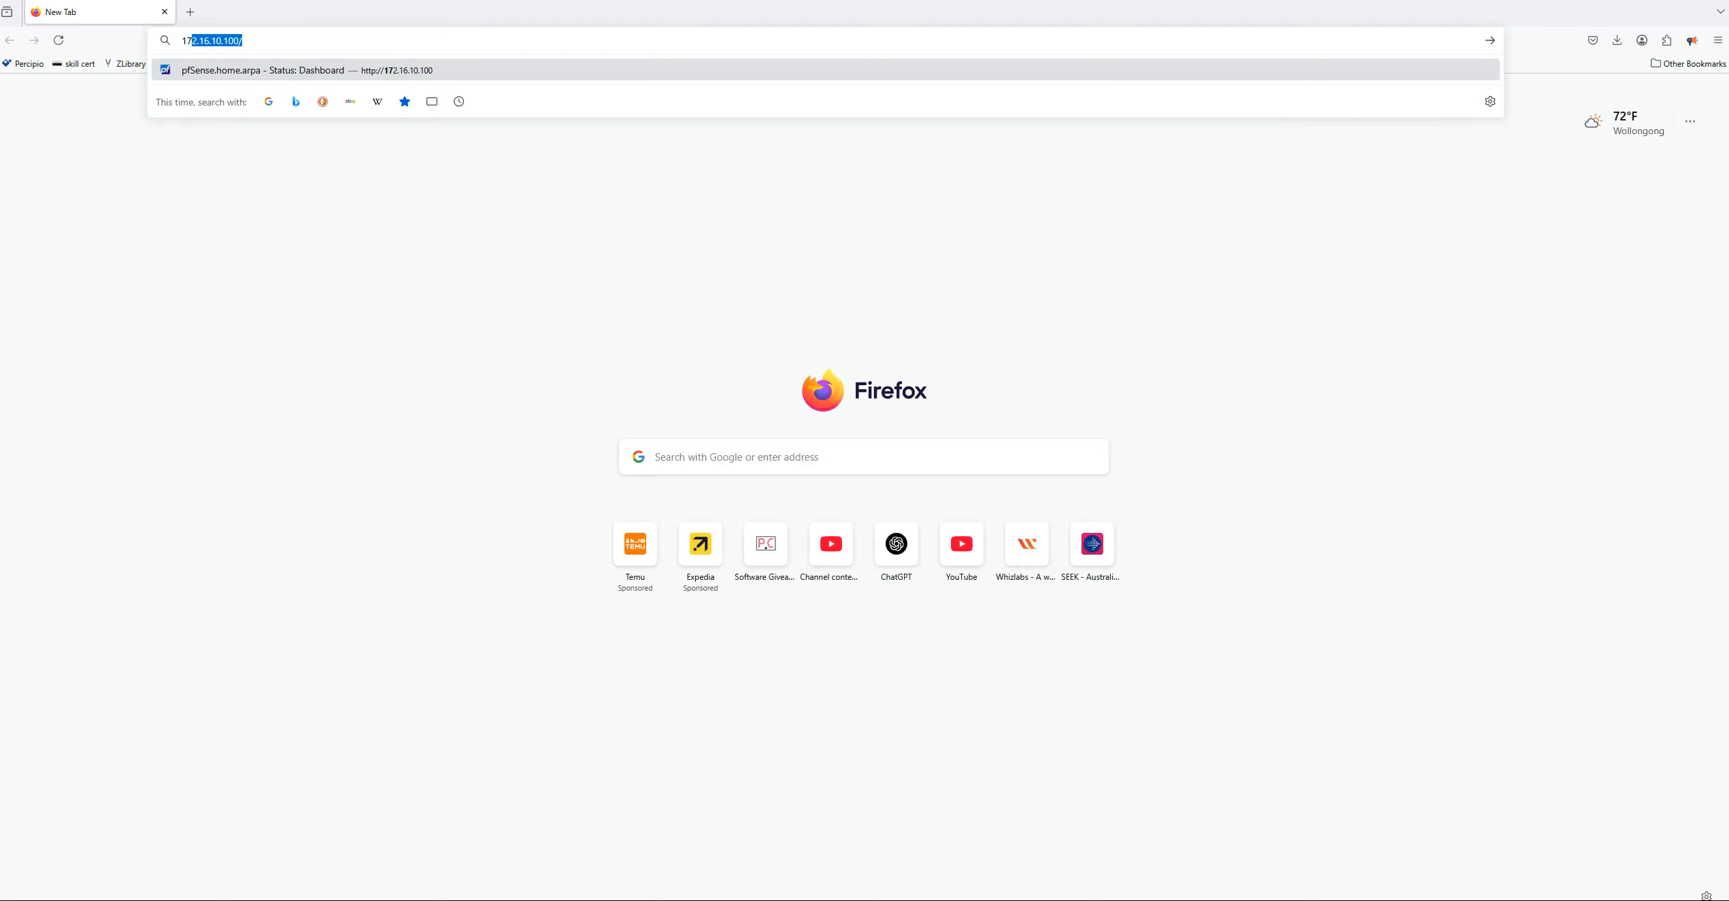
text(.10.100)
key(Return)
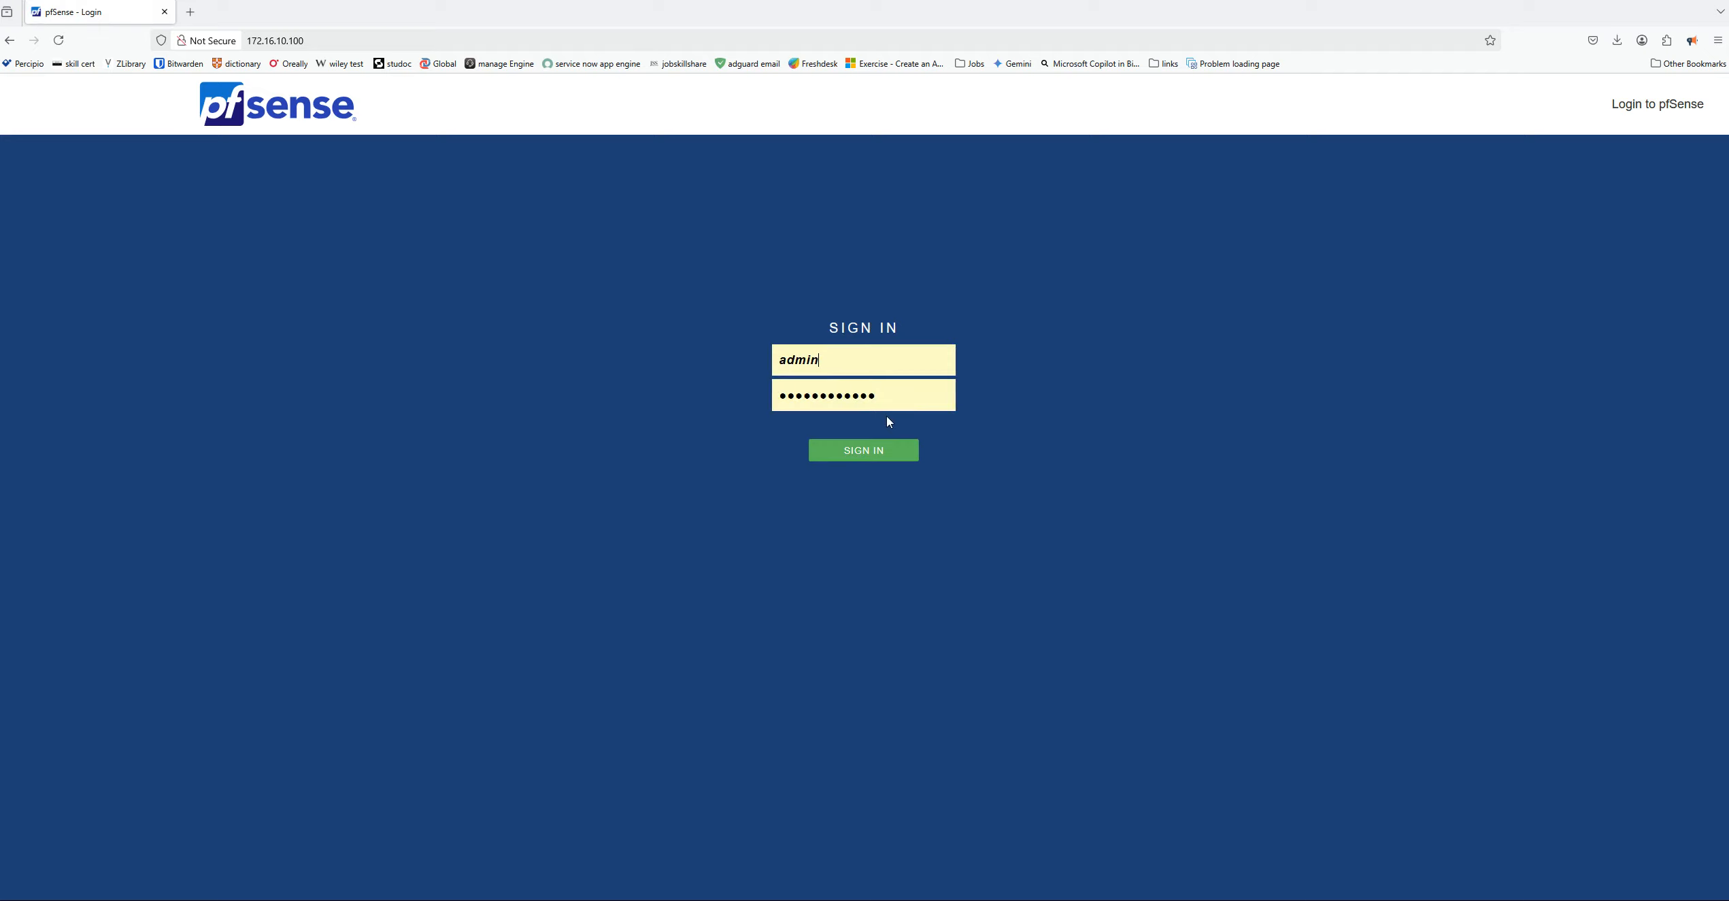
Sign in to pfSense as admin, replacing the rejected saved password with the account password, and decline updating the browser's saved login
click(869, 455)
click(890, 403)
drag(889, 403, 734, 391)
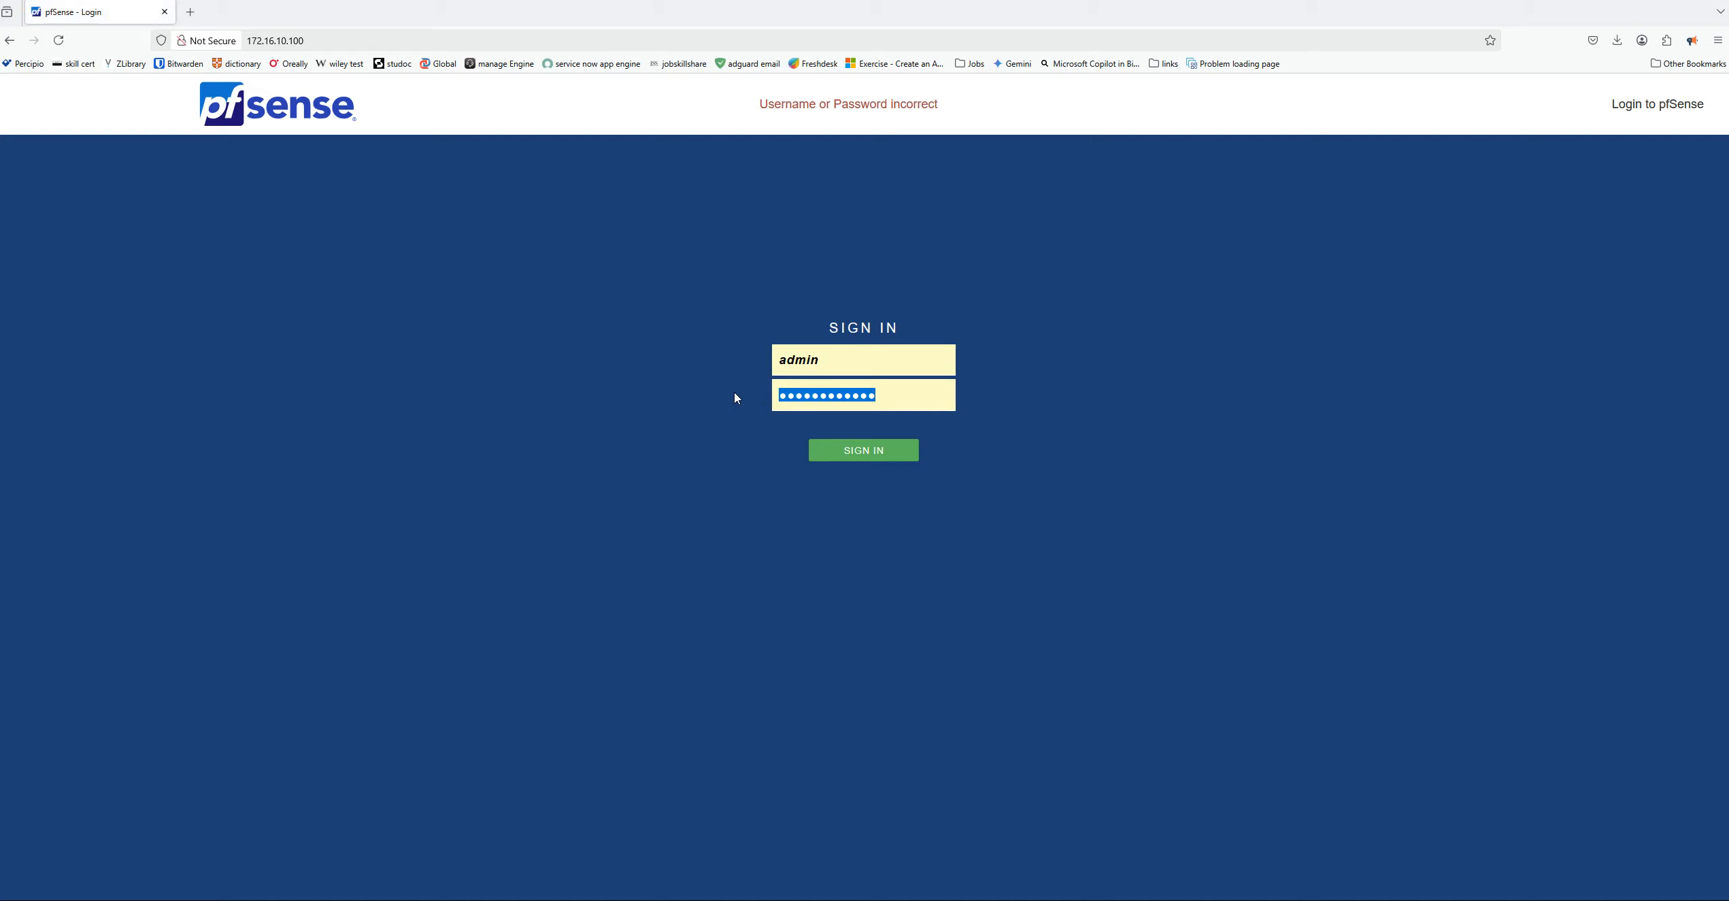
key(BackSpace)
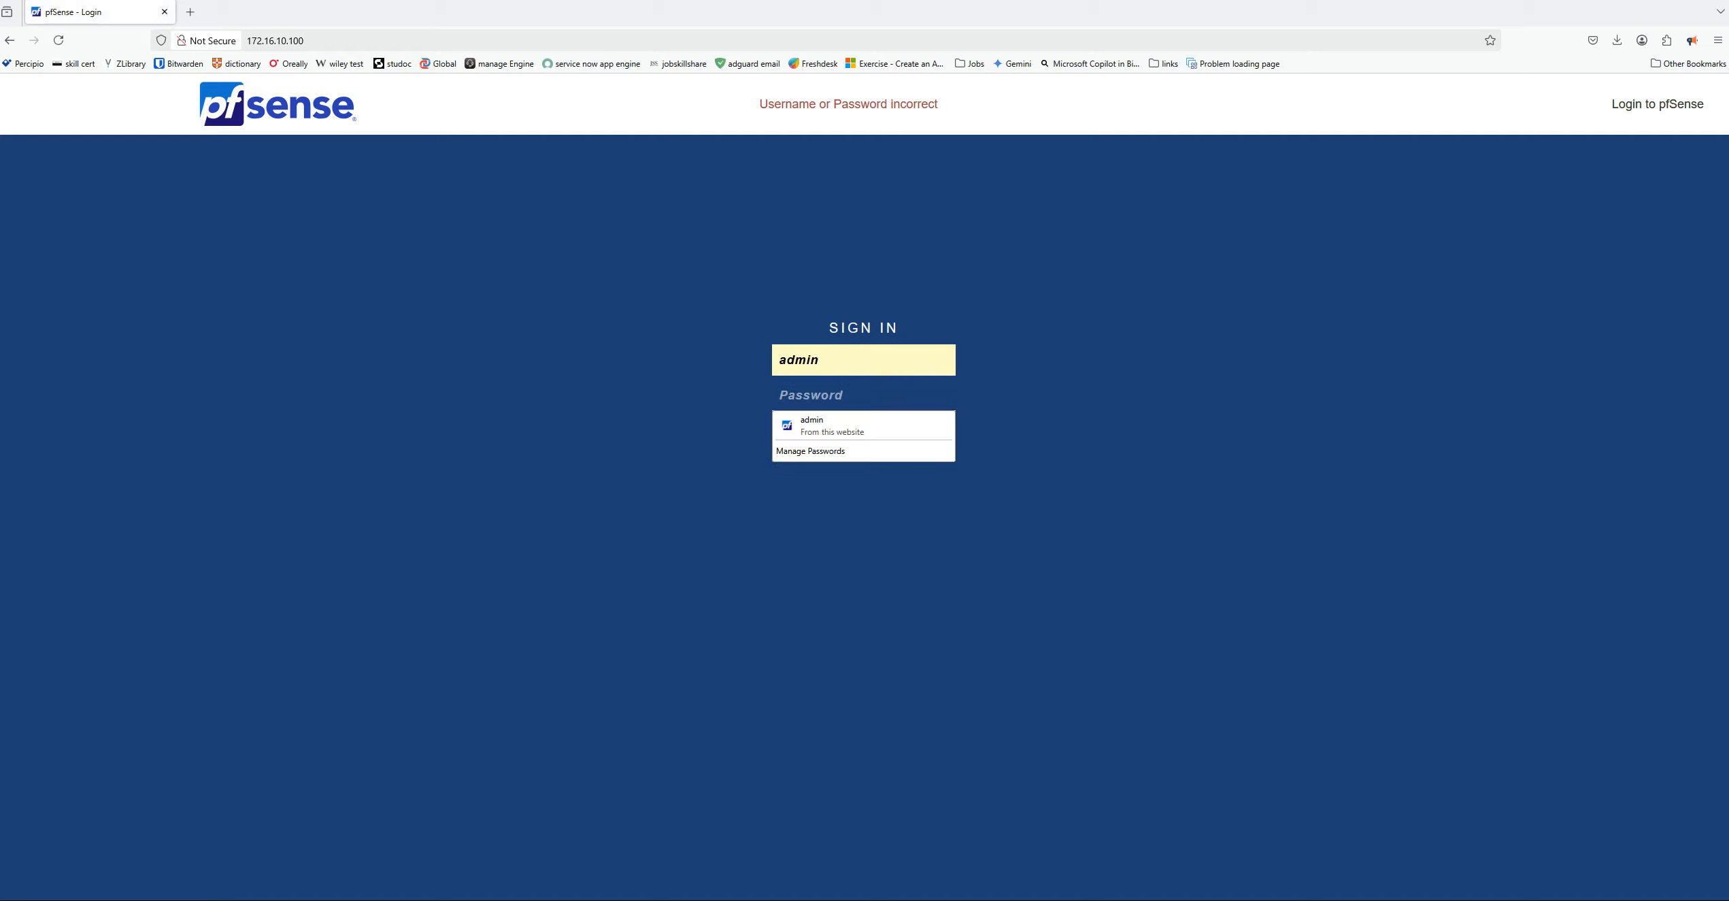
text(p)
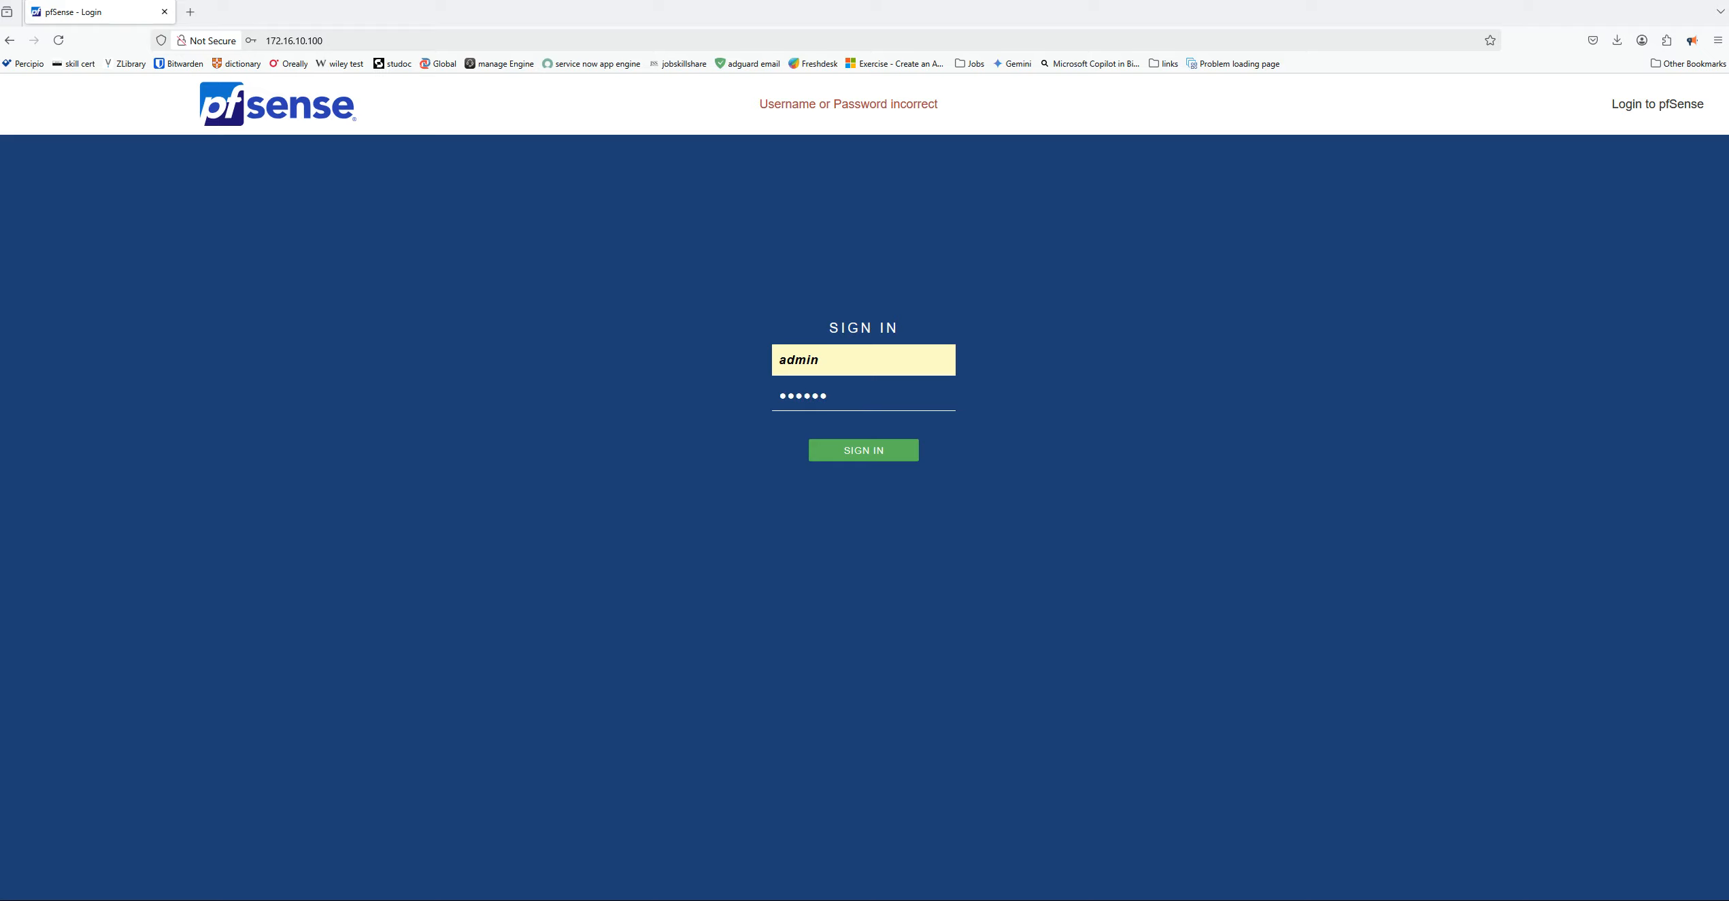
click(894, 453)
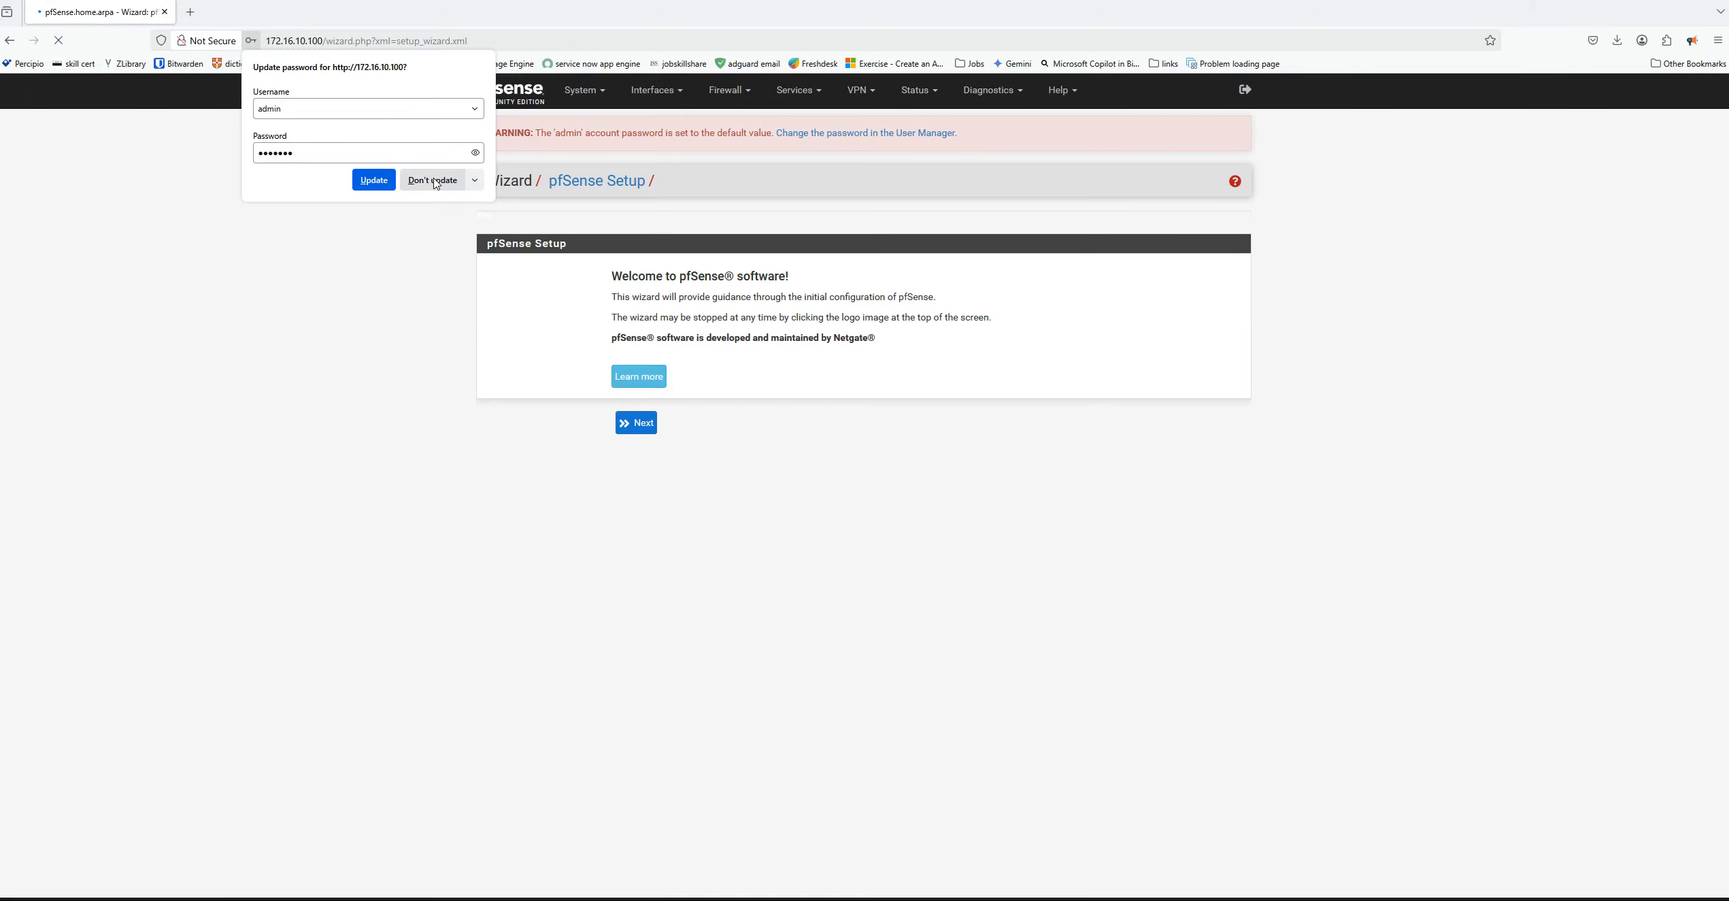
click(433, 181)
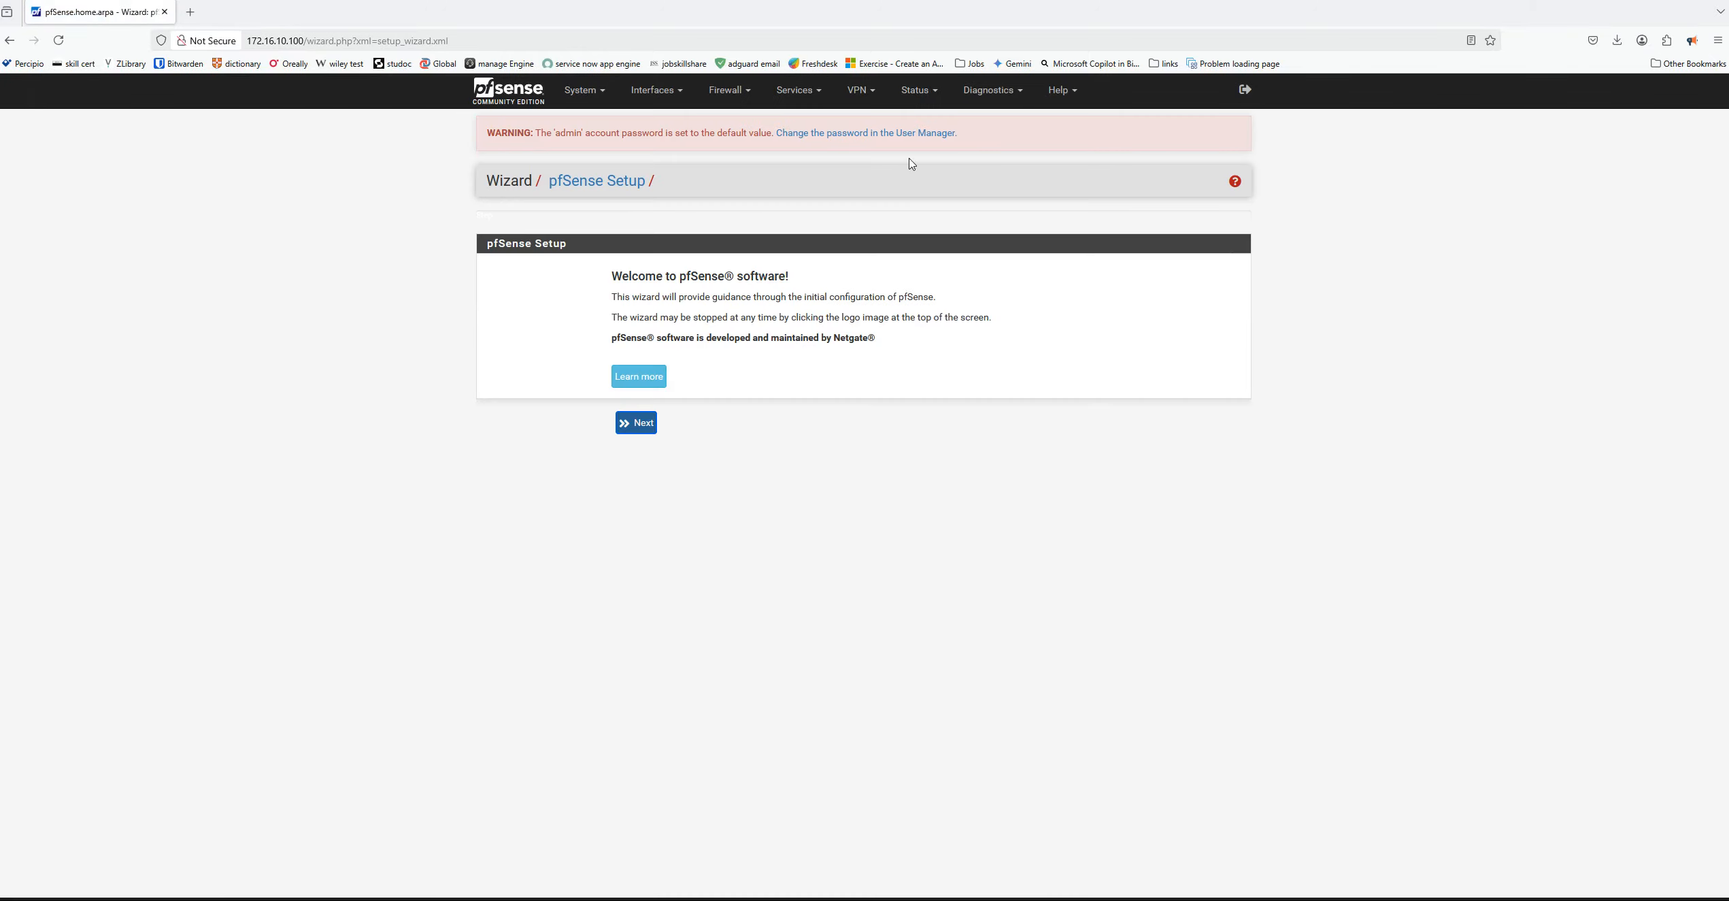
Change the admin account's default password in the User Manager using the browser's saved password, fill in its confirmation and save the user
click(867, 133)
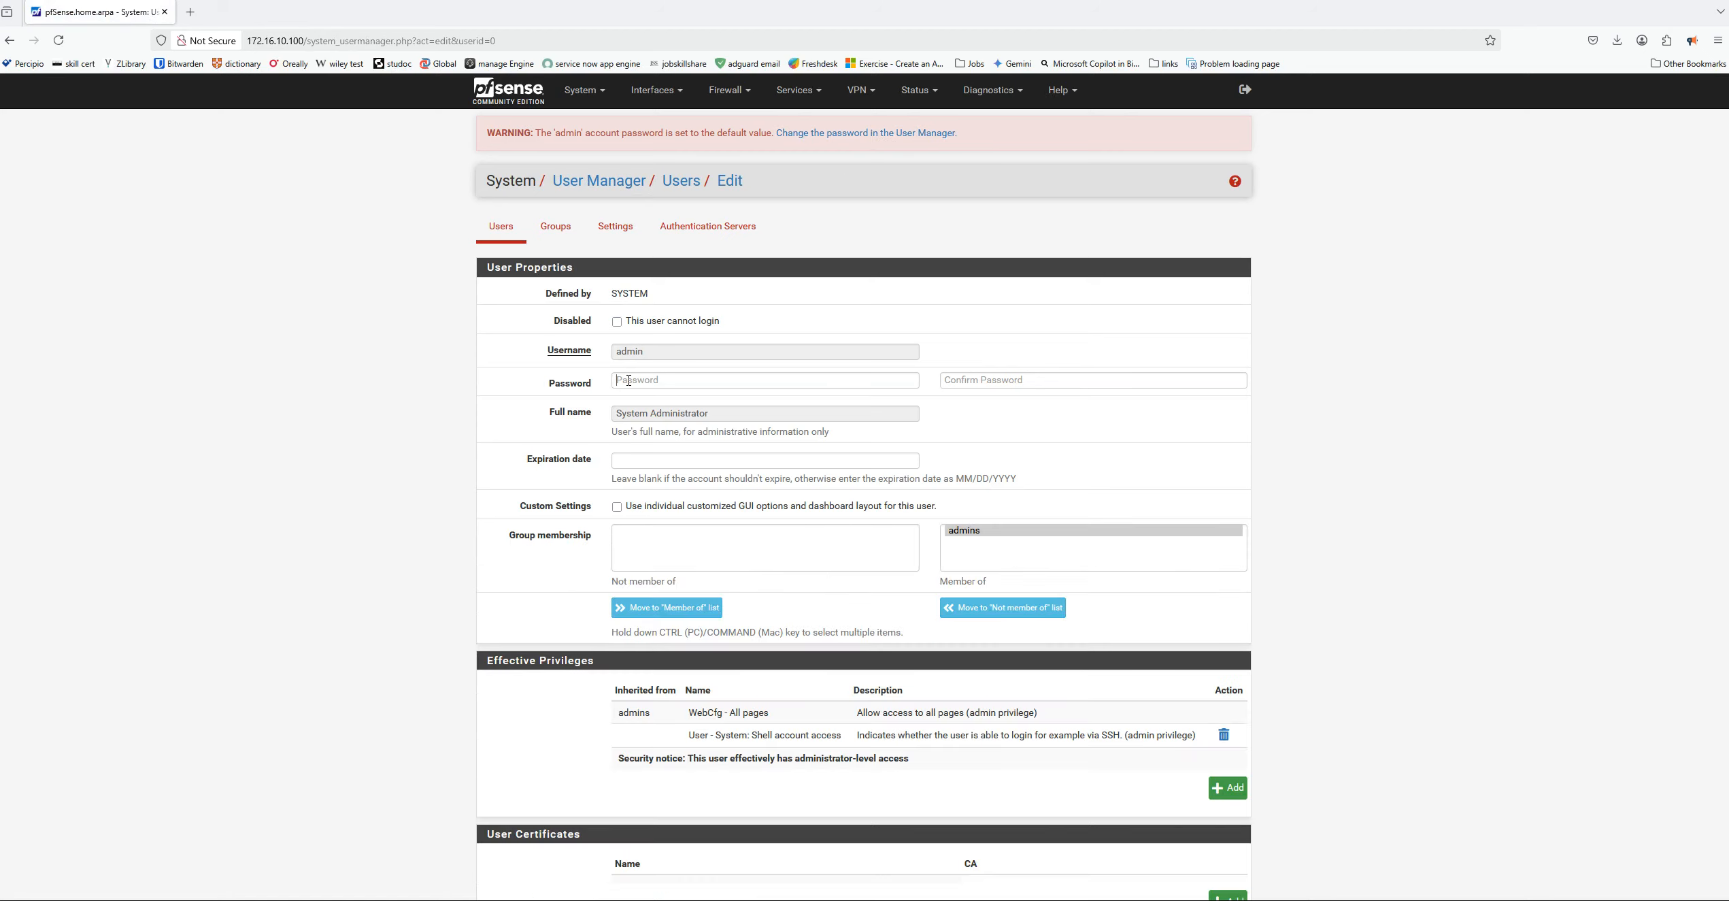
click(736, 377)
text(•)
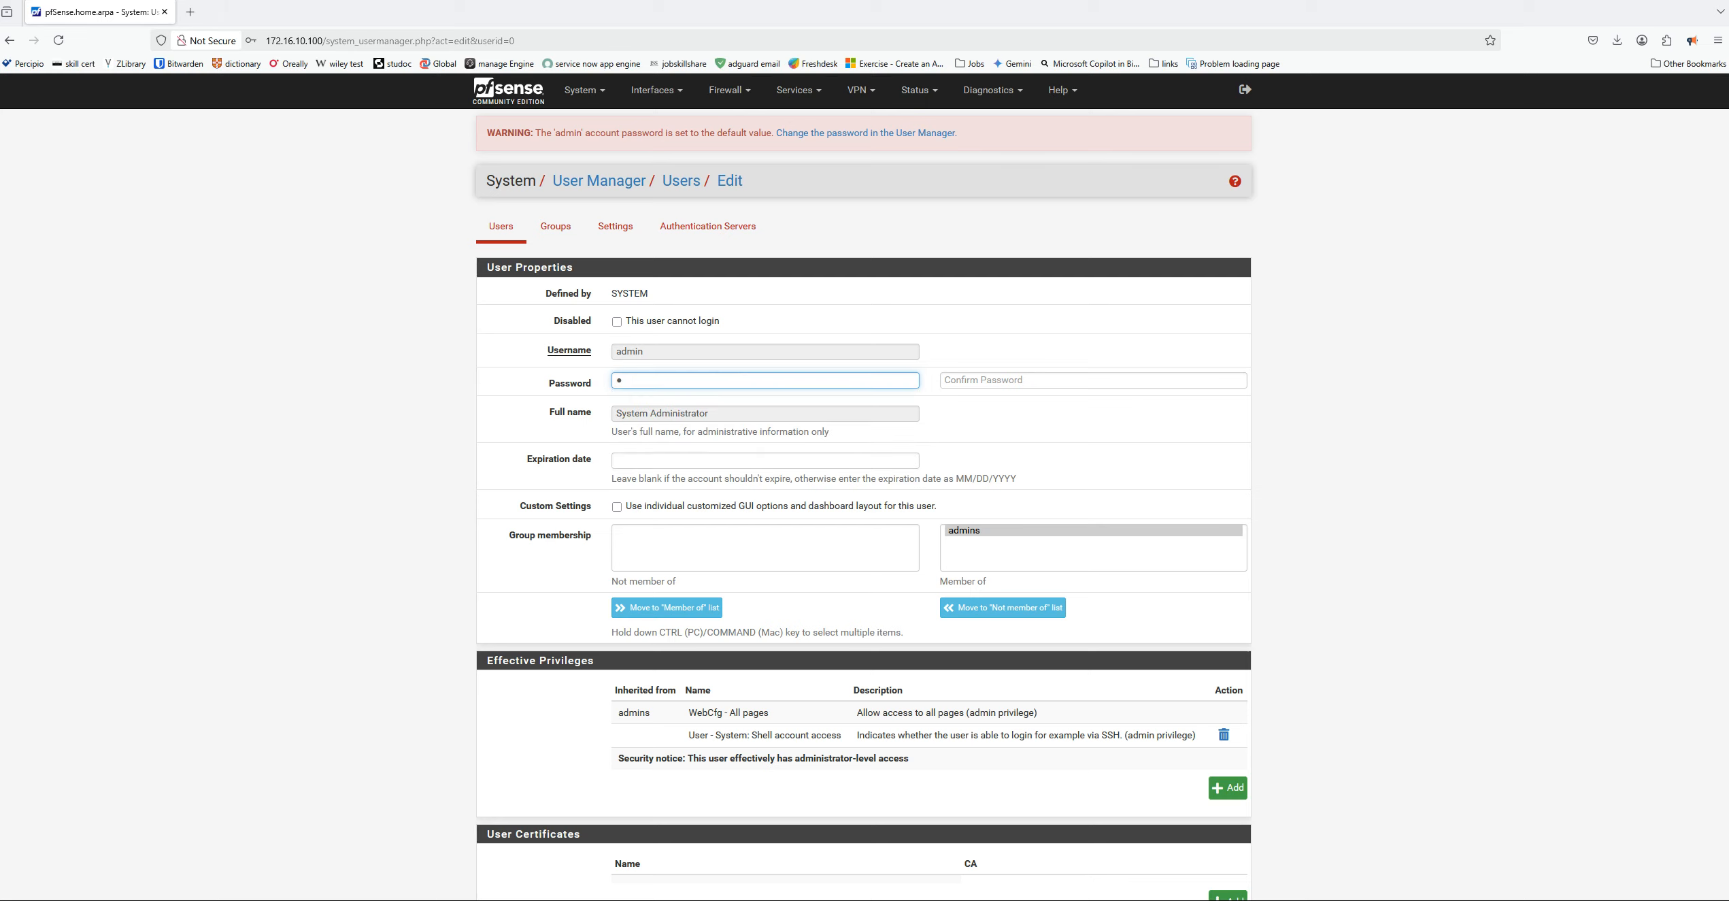
key(BackSpace)
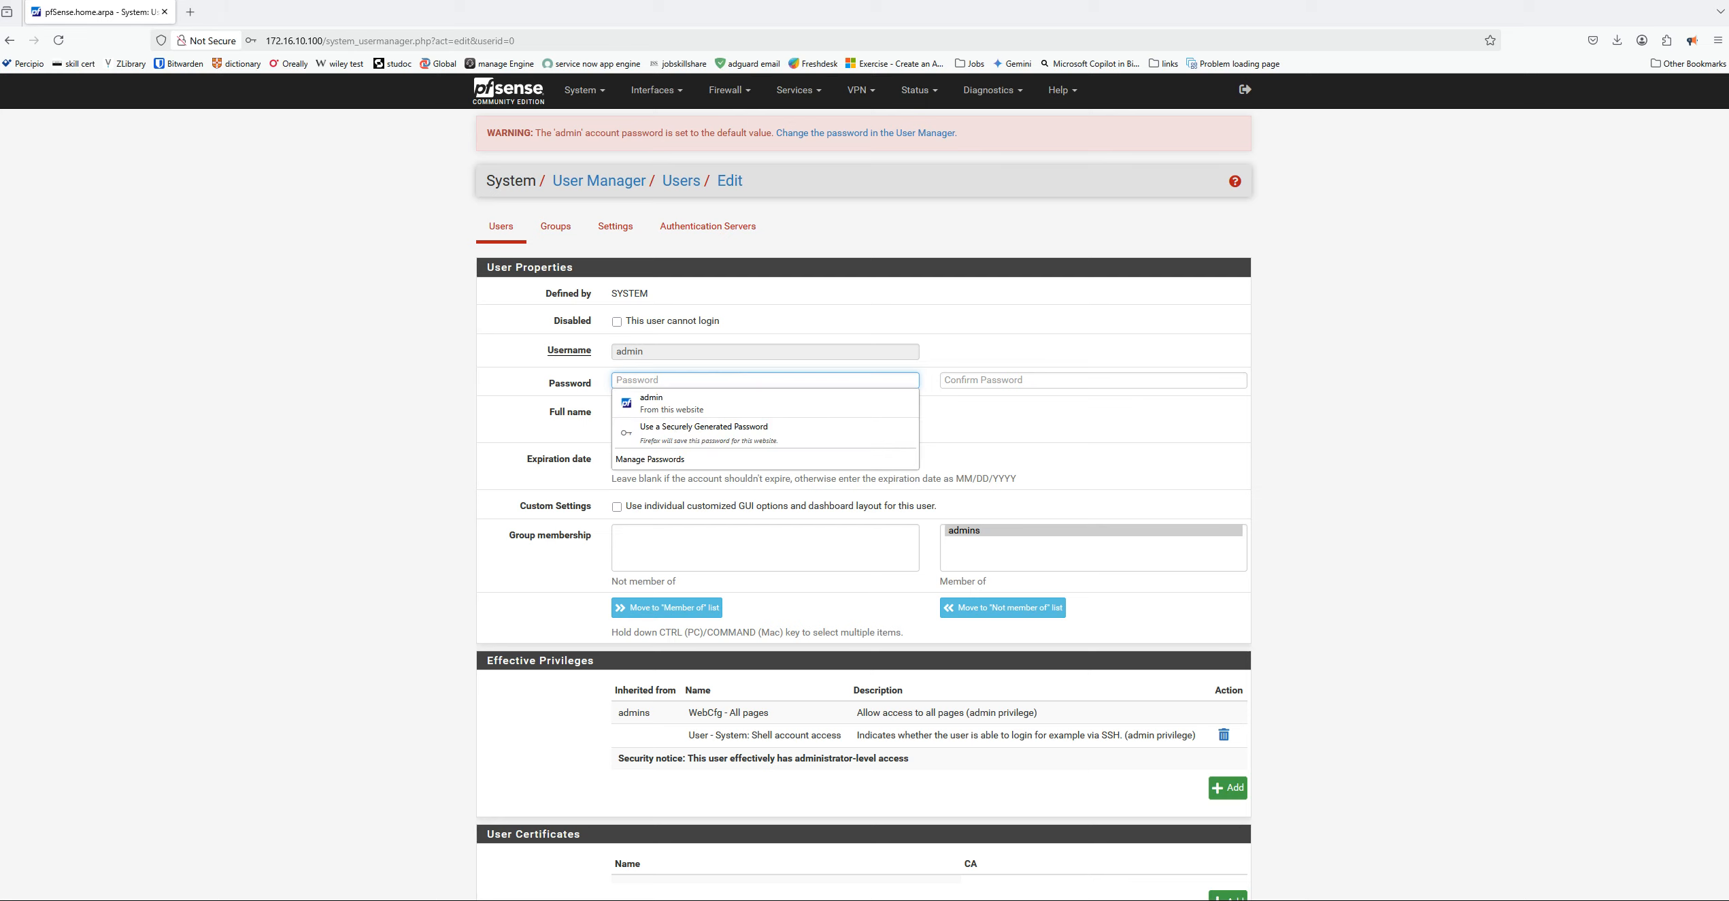
key(Down)
key(Return)
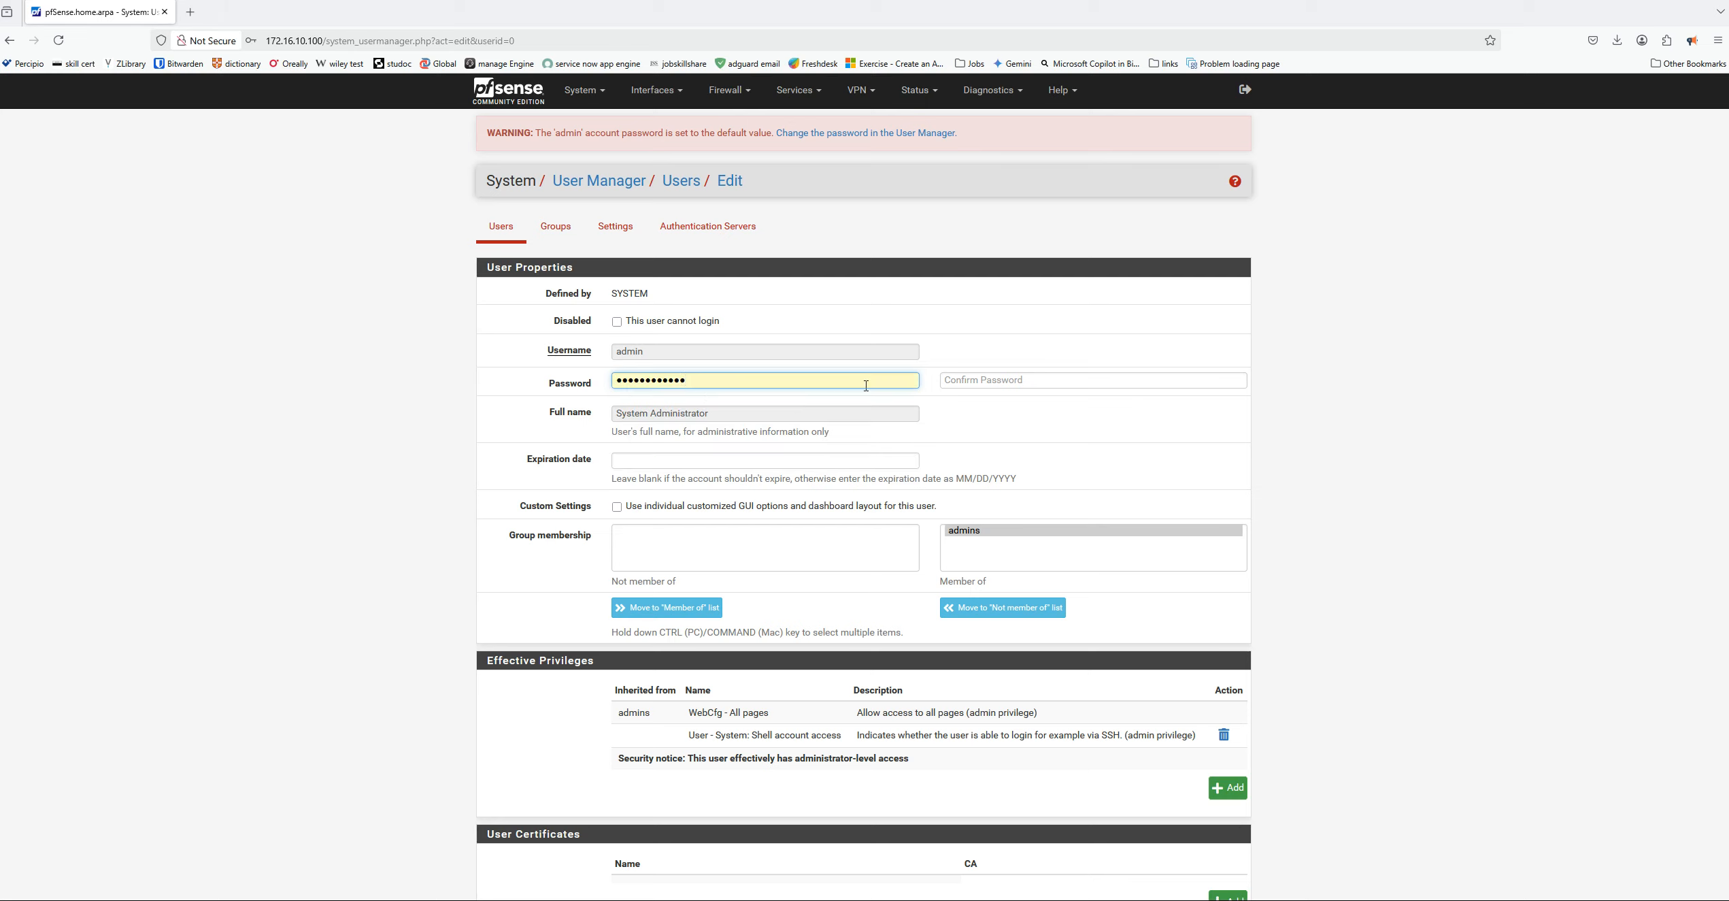
click(959, 378)
click(966, 398)
scroll(813, 570, down, 5)
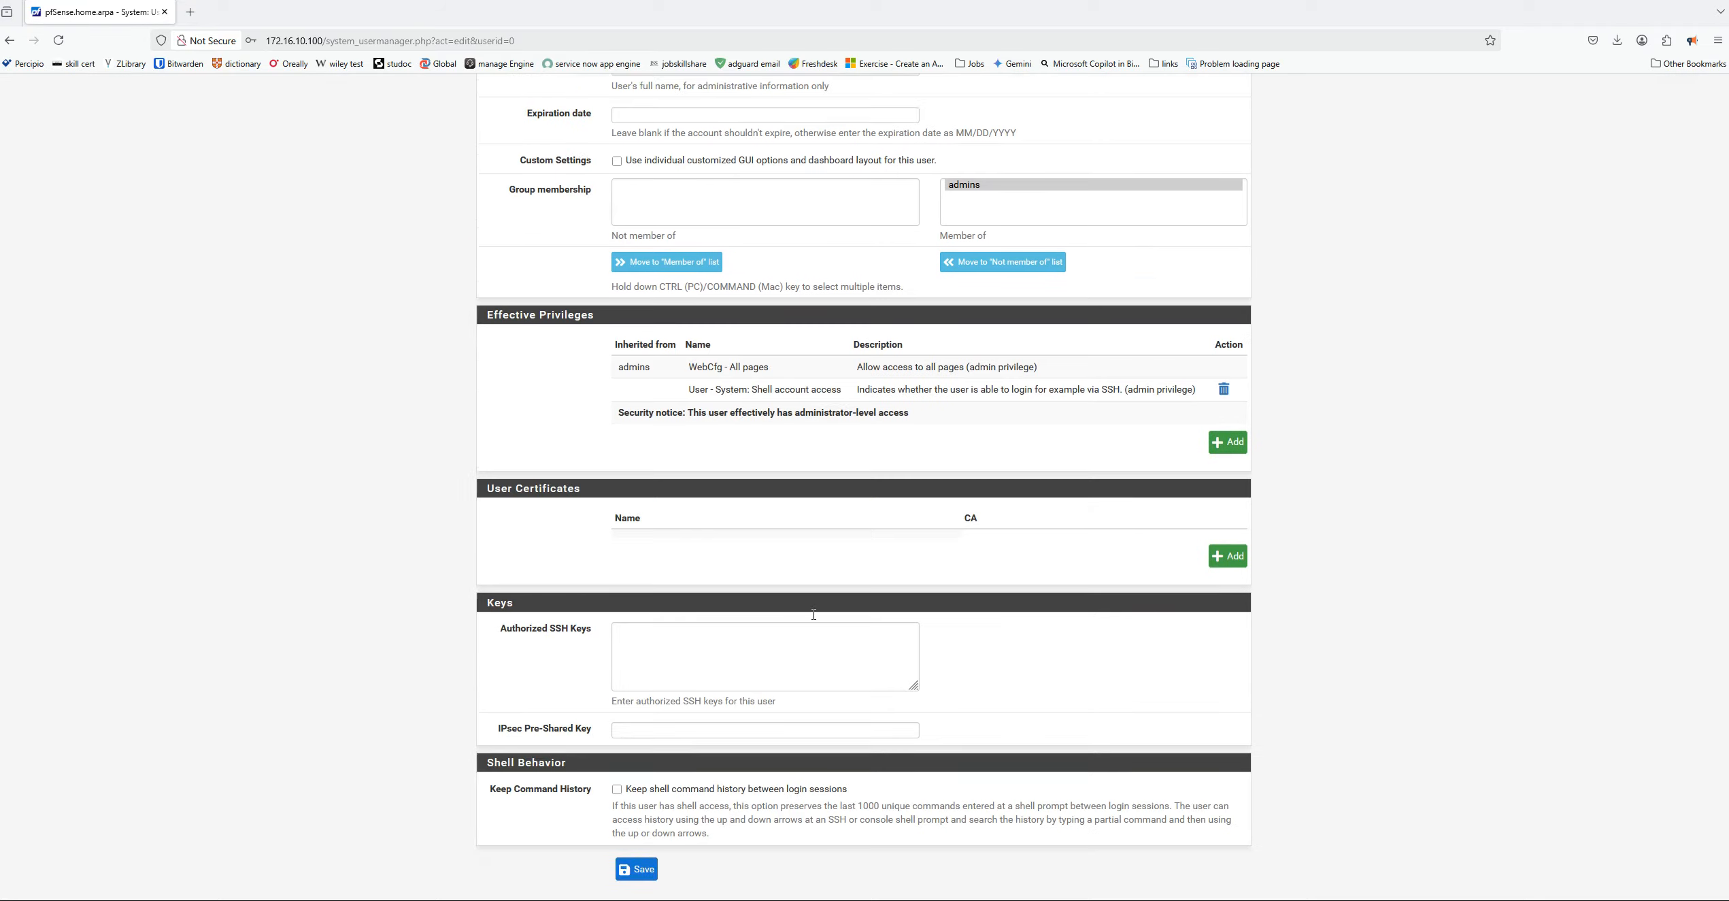
click(640, 858)
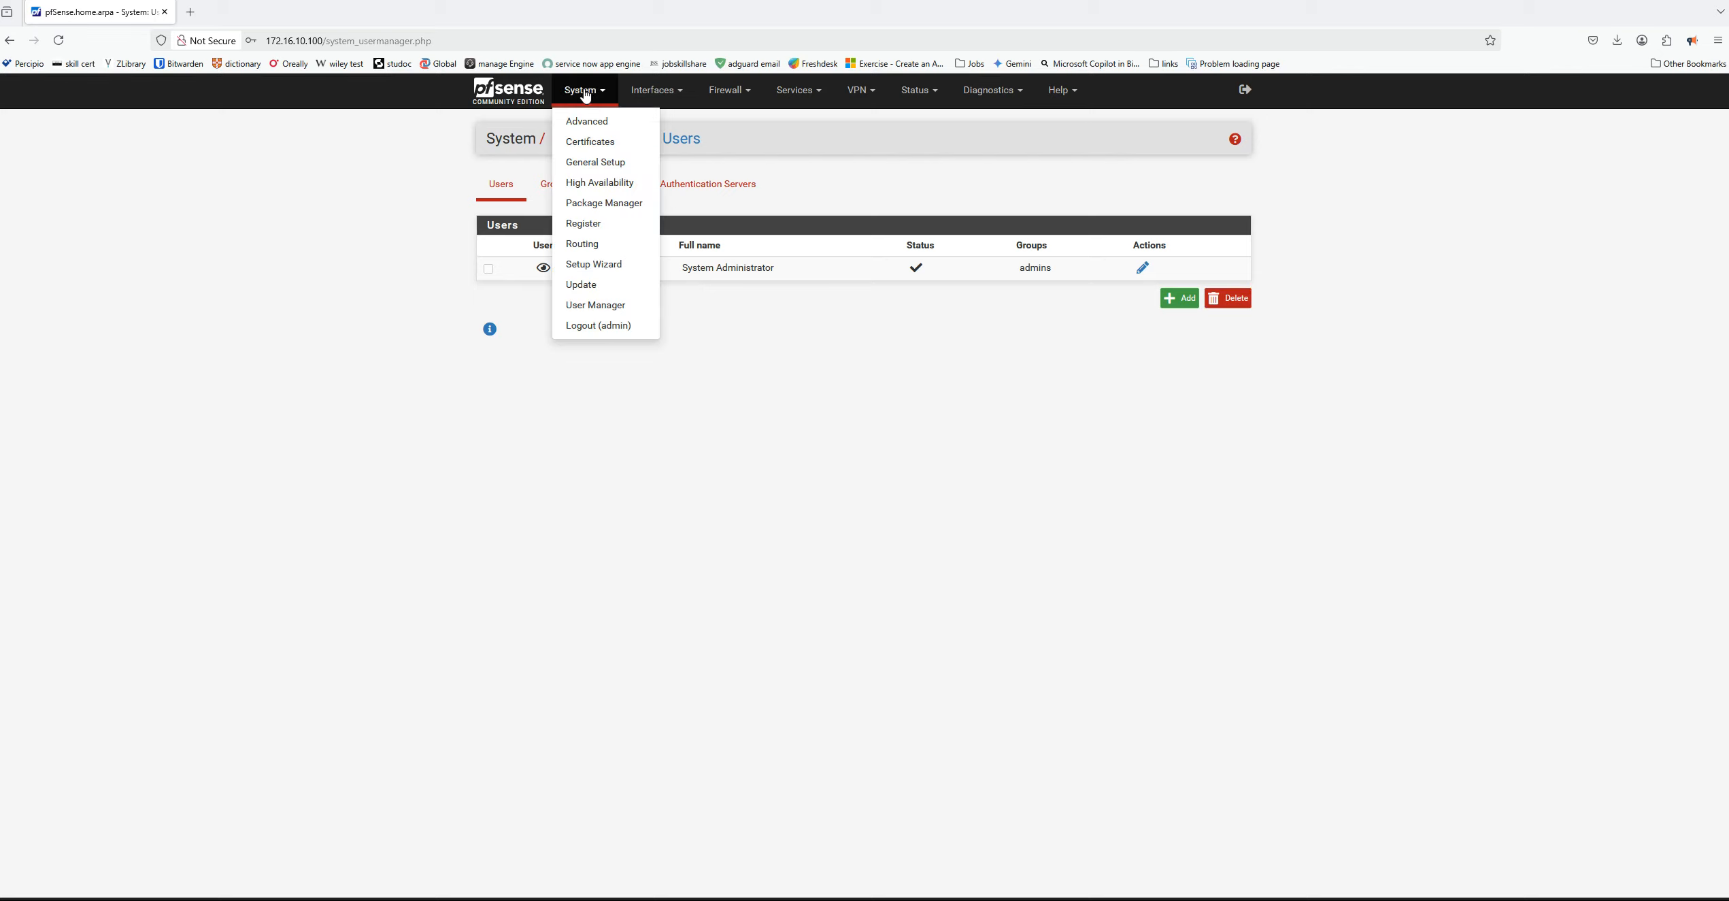
Open the pfSense dashboard, accept the copyright and trademark notices and dismiss the thank-you survey message
click(506, 98)
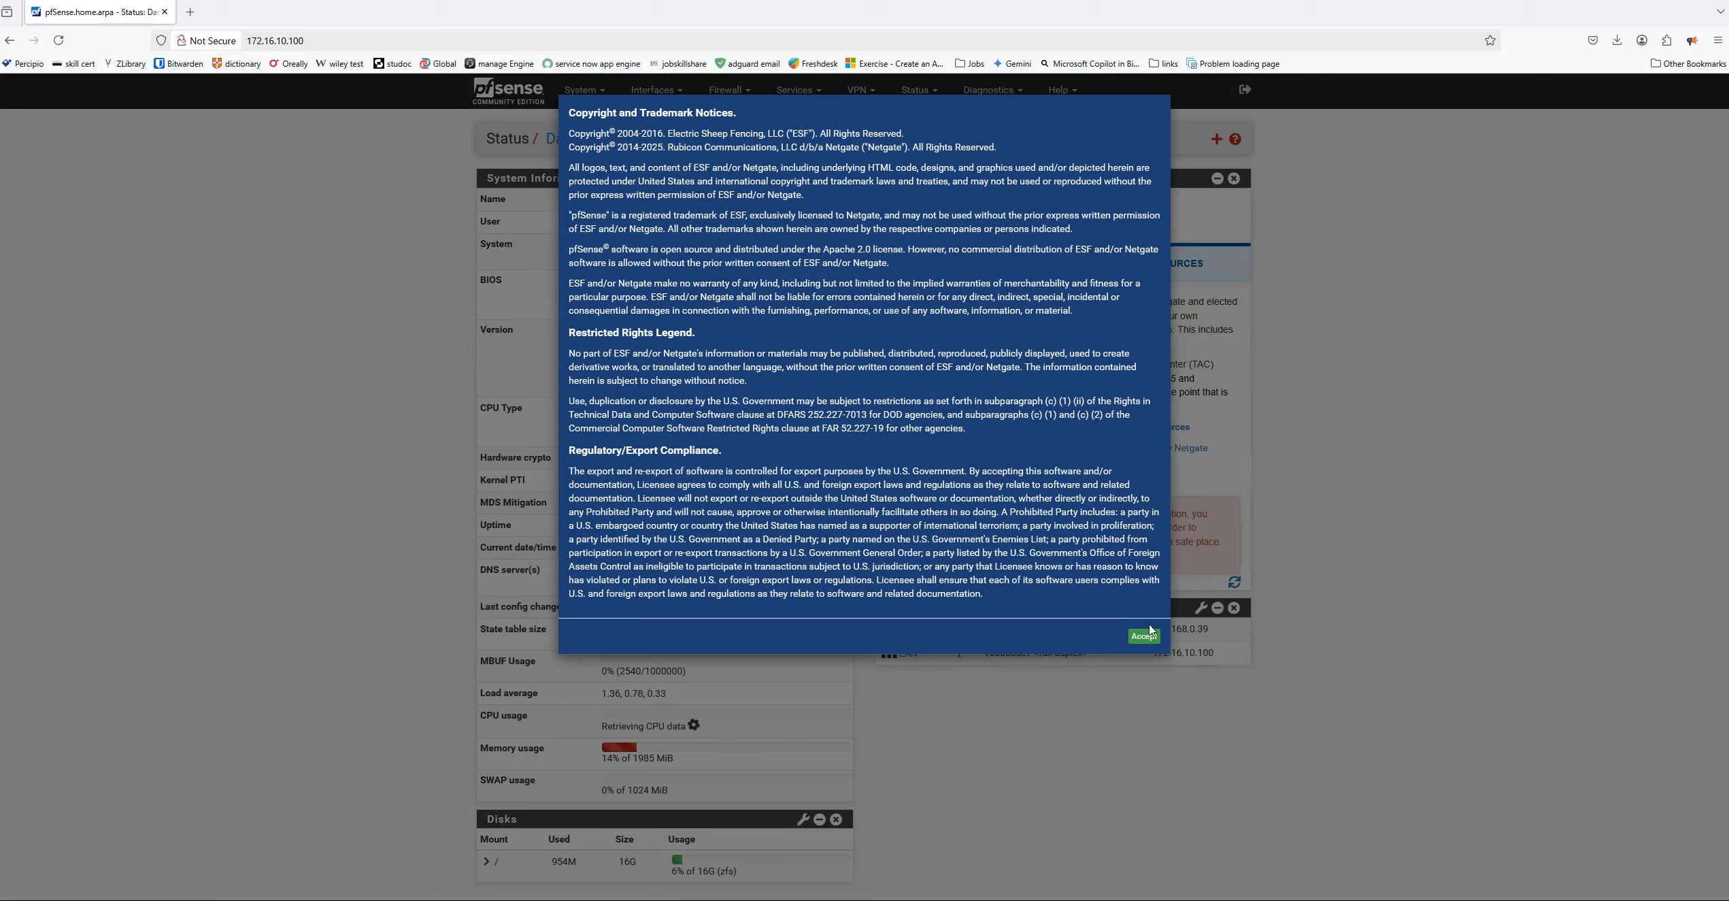
click(1144, 636)
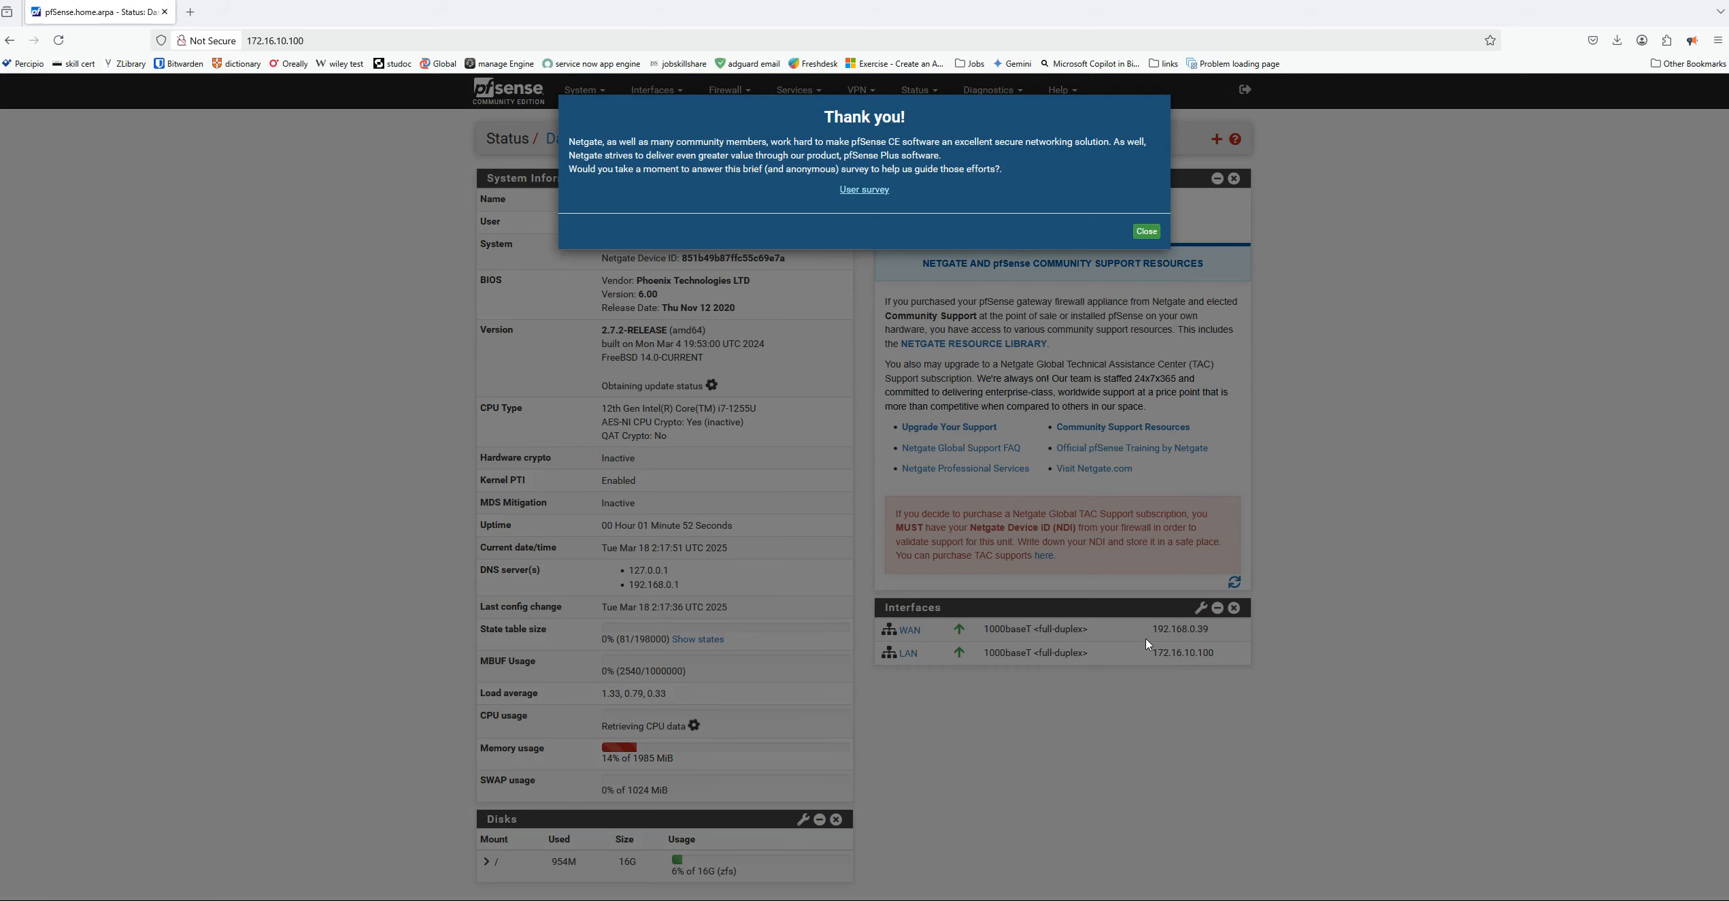
click(1146, 231)
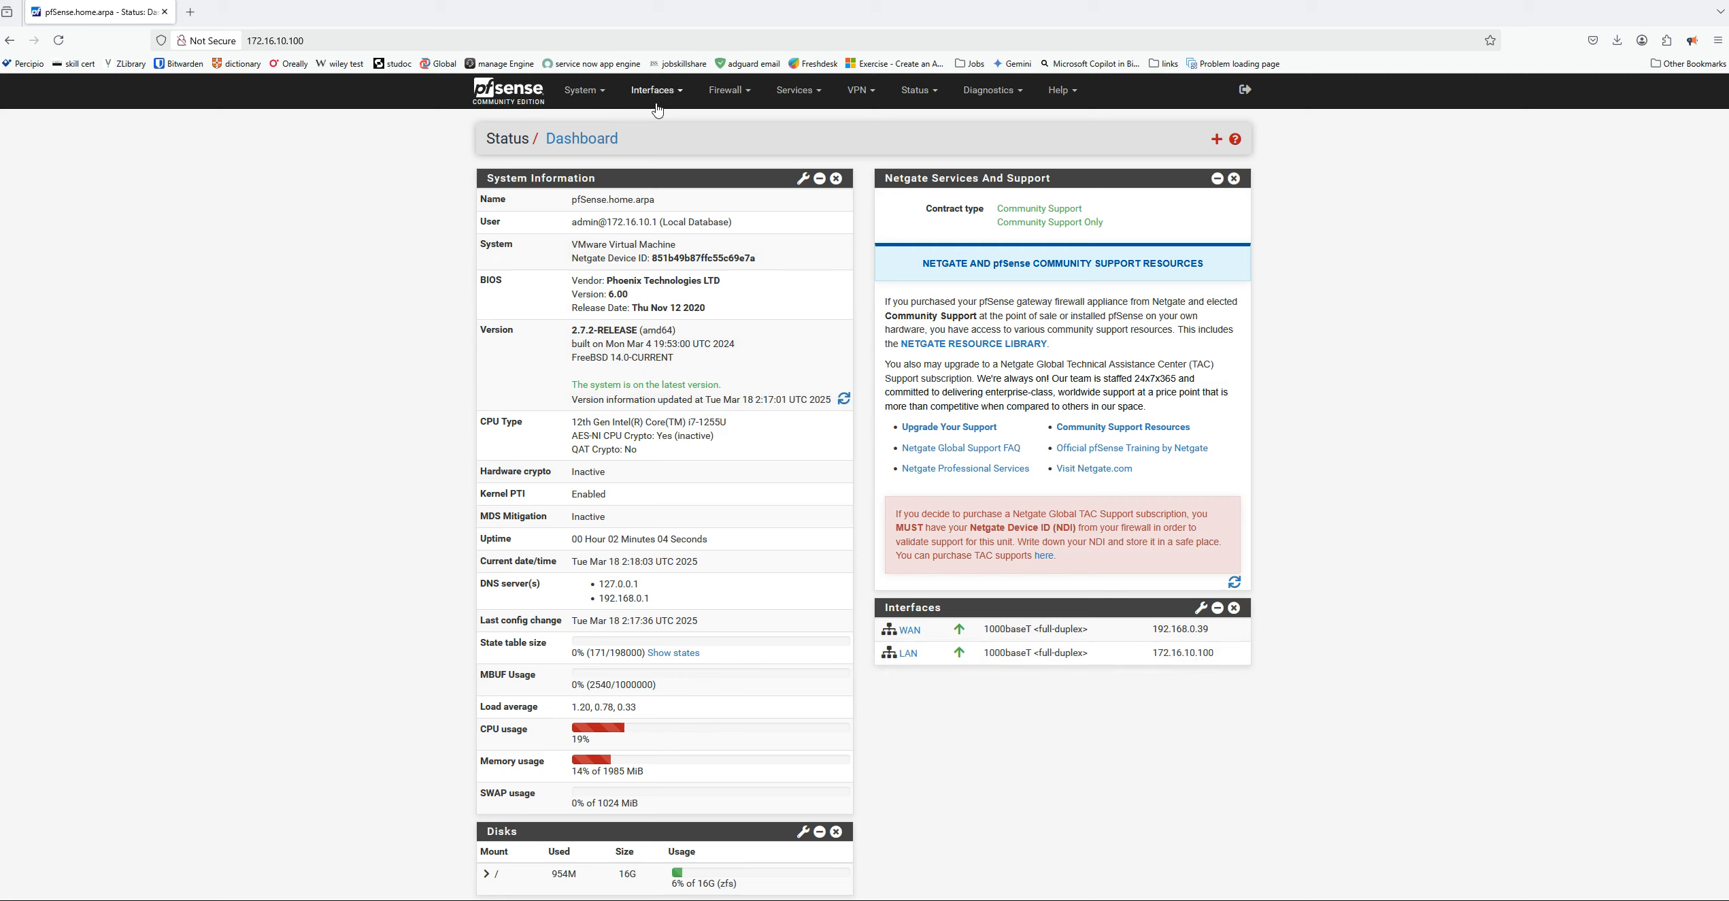
Find the frr routing package among the available packages in Package Manager and install it
click(600, 95)
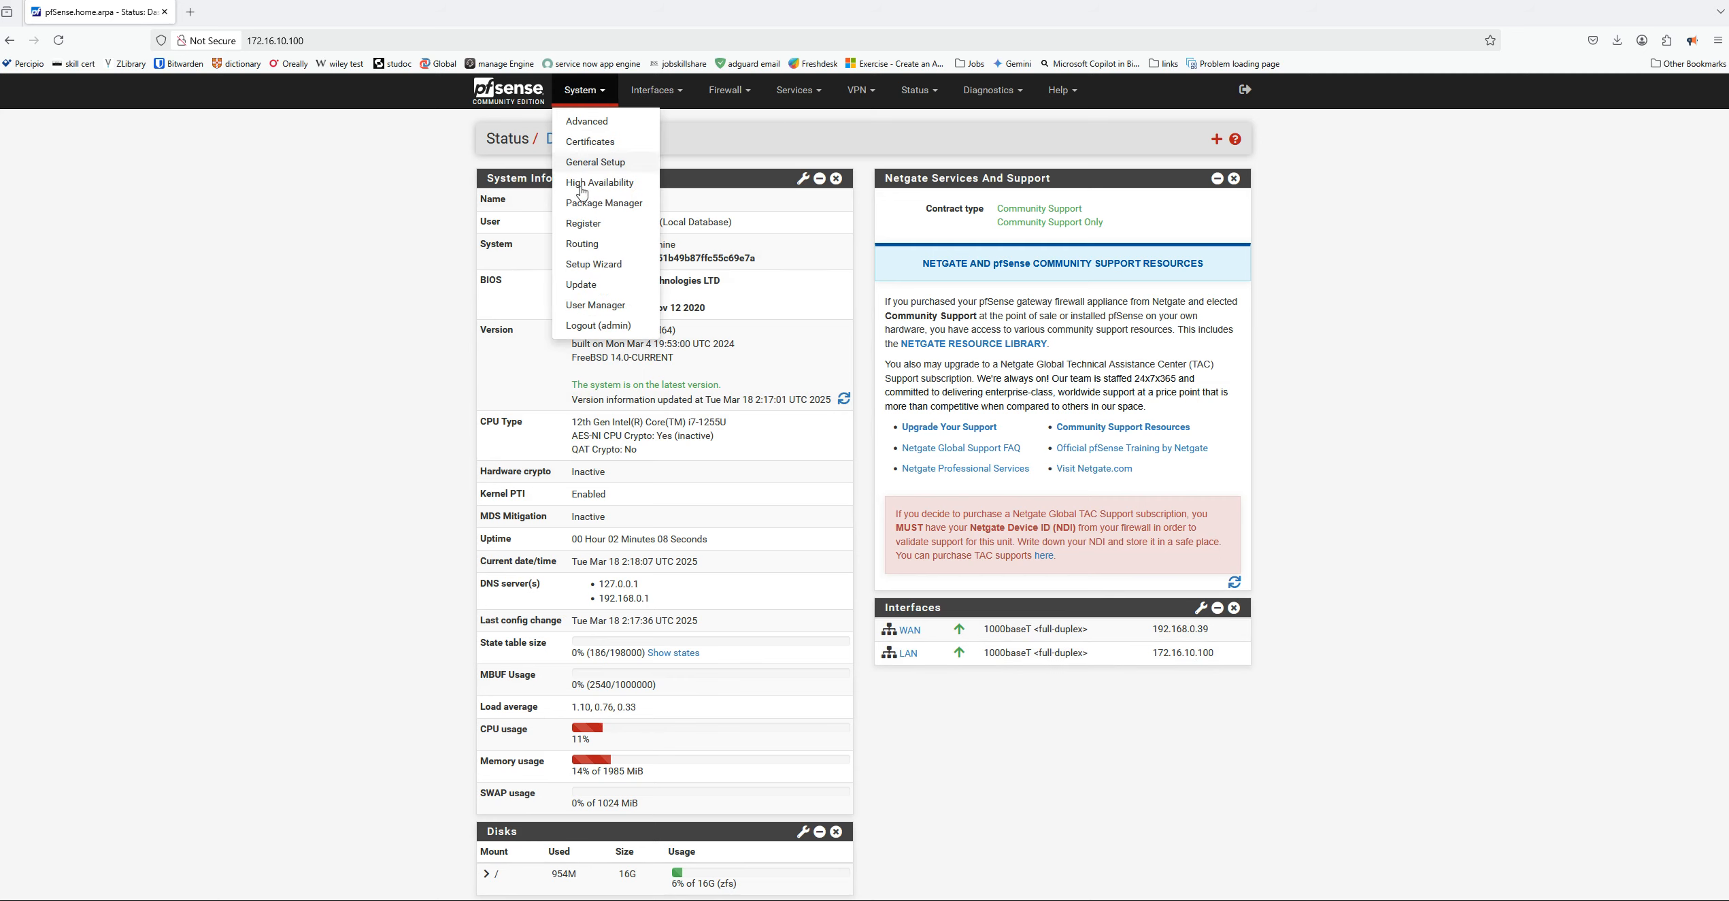
click(602, 203)
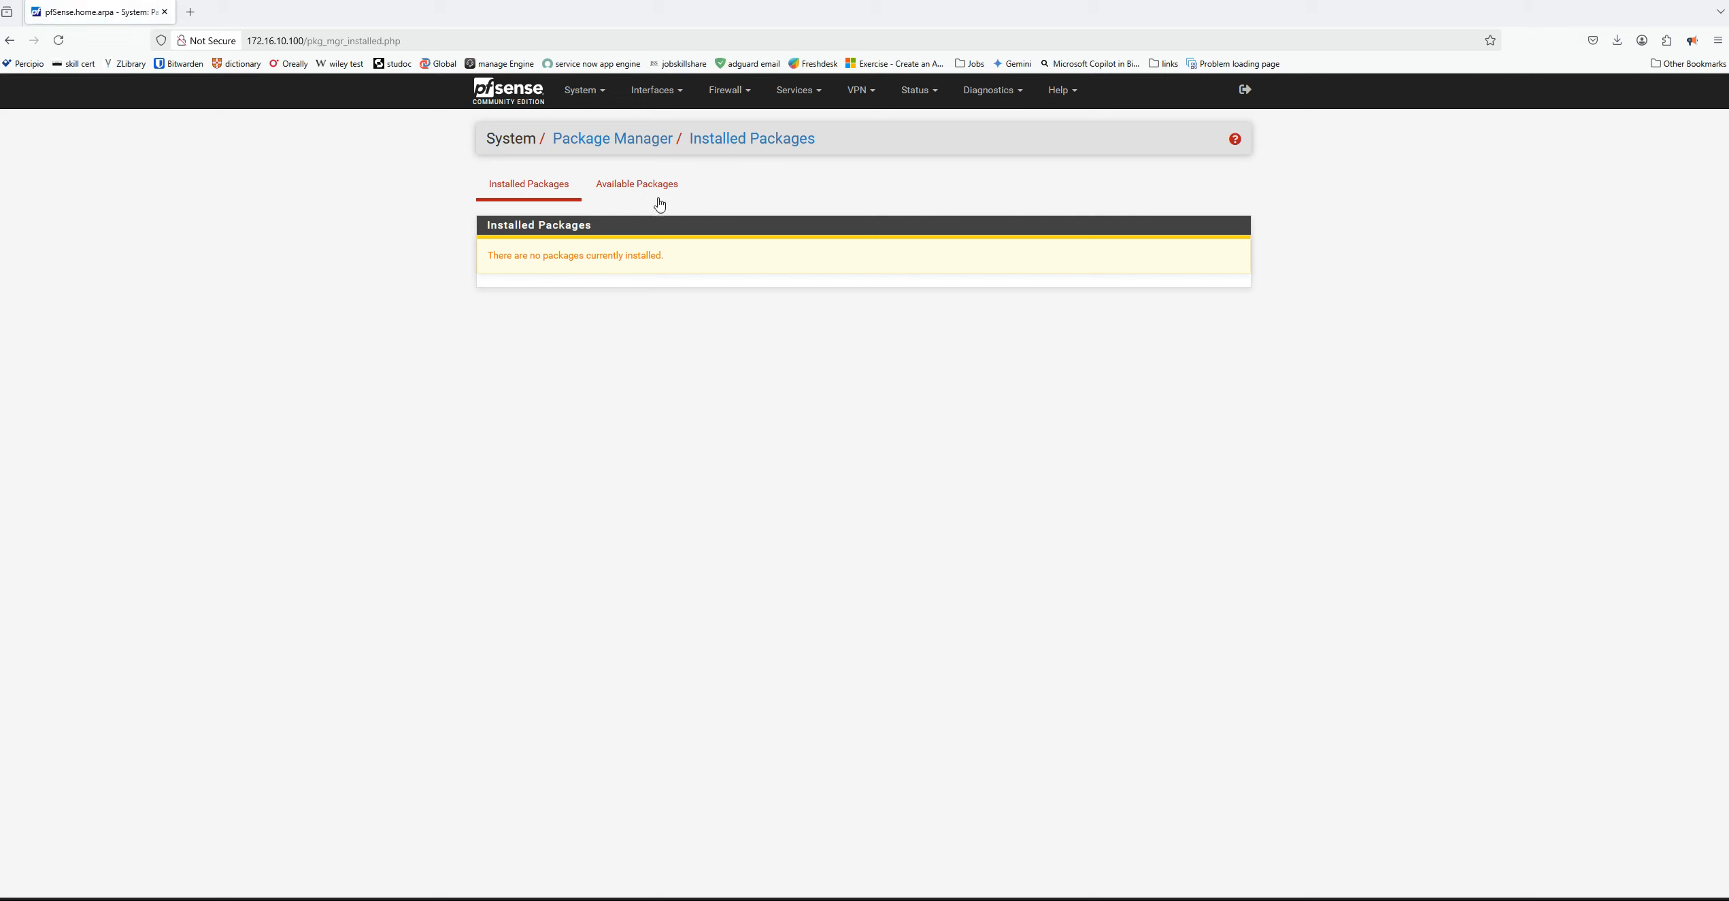
click(632, 194)
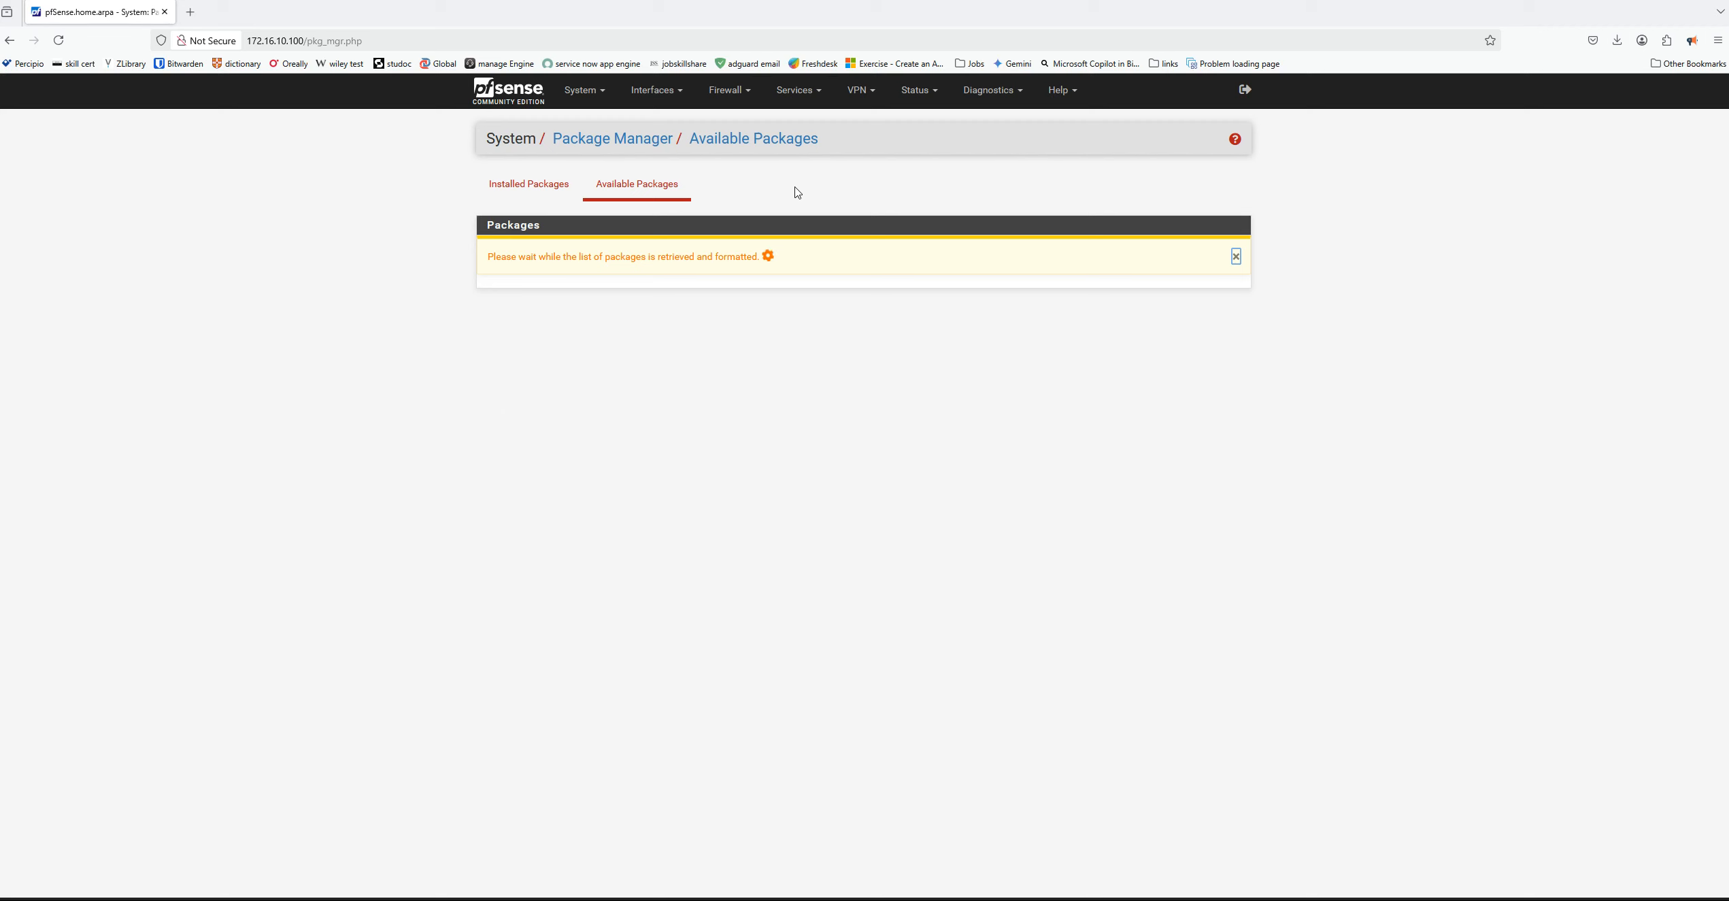
click(682, 252)
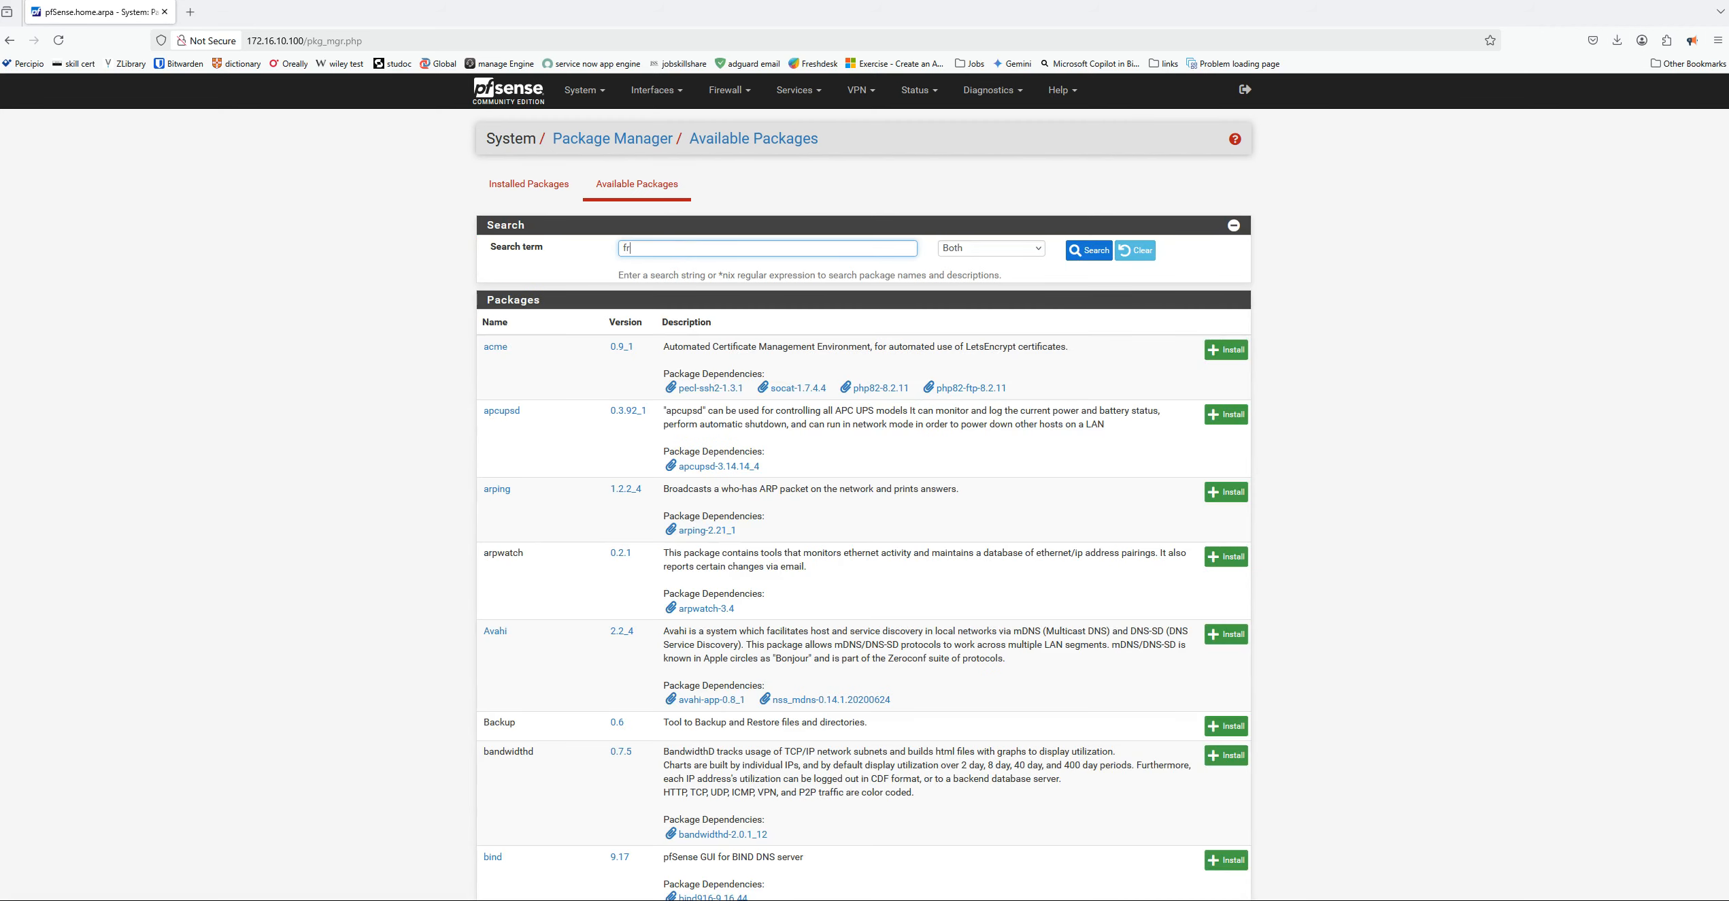
click(1087, 252)
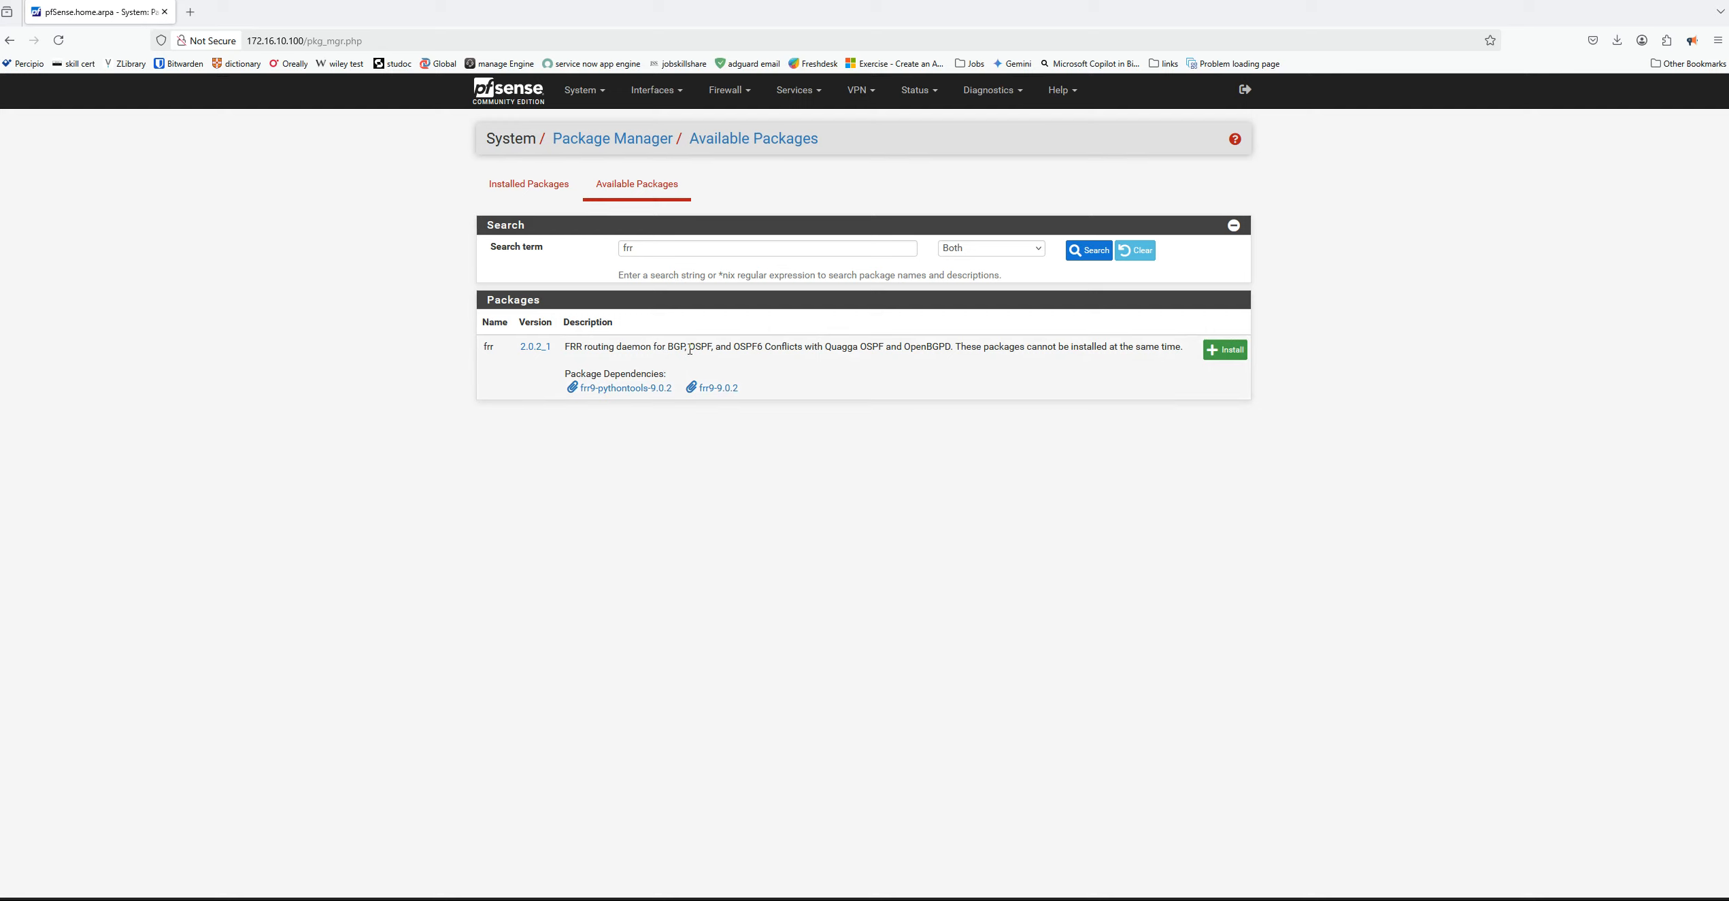
click(1221, 352)
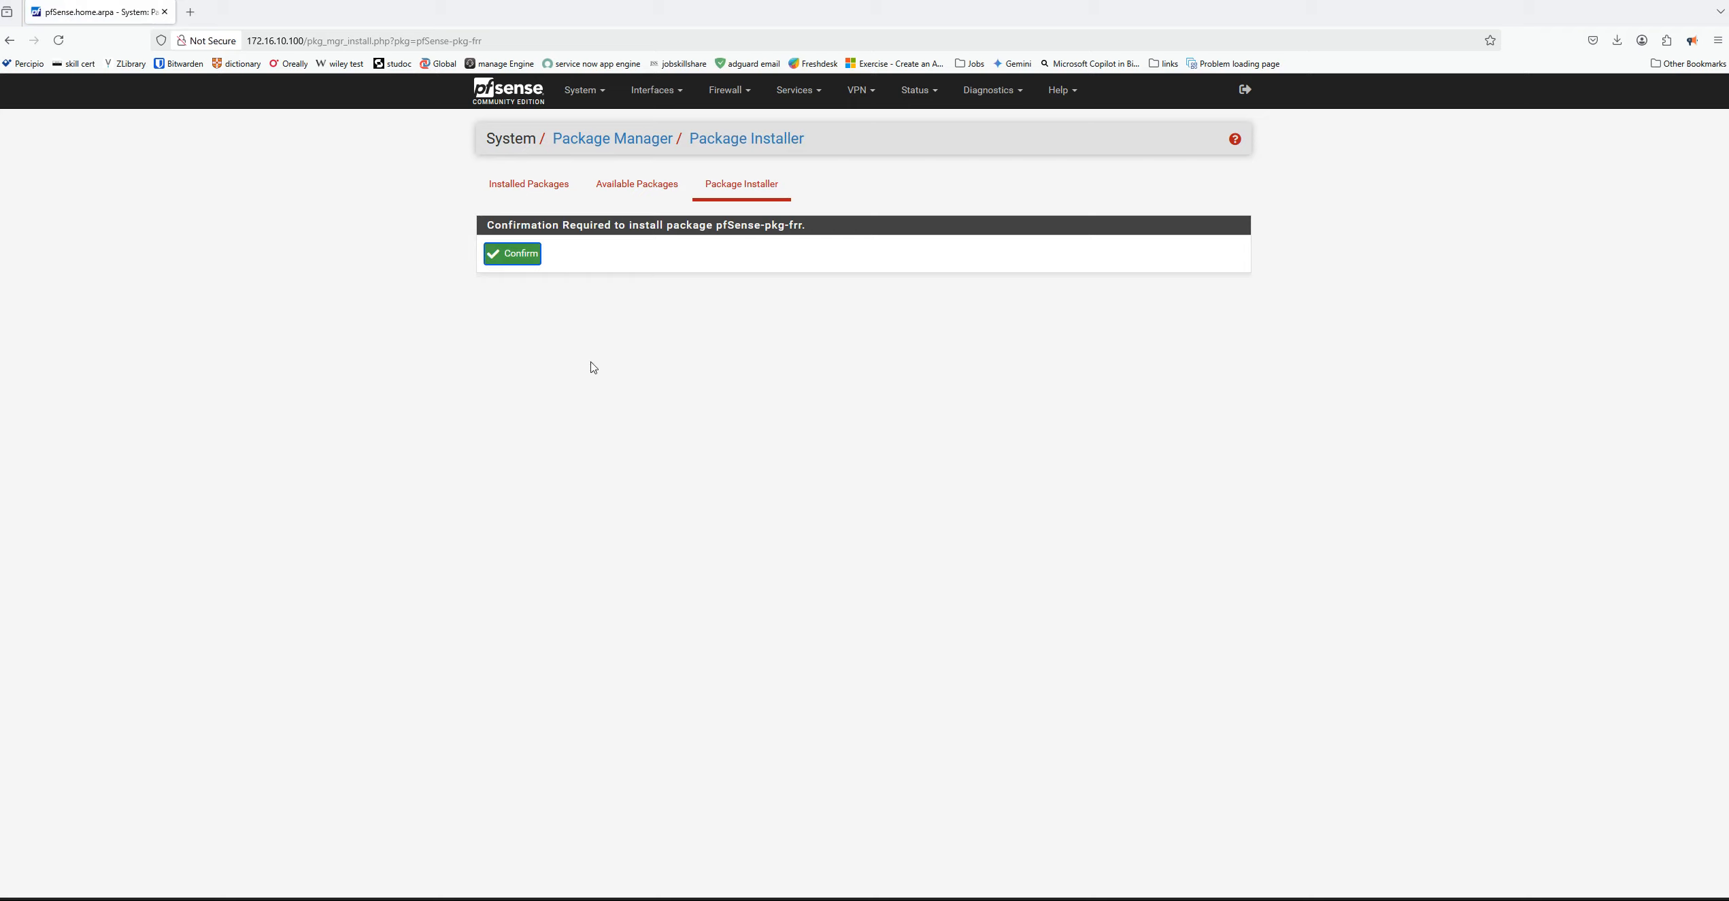
click(512, 258)
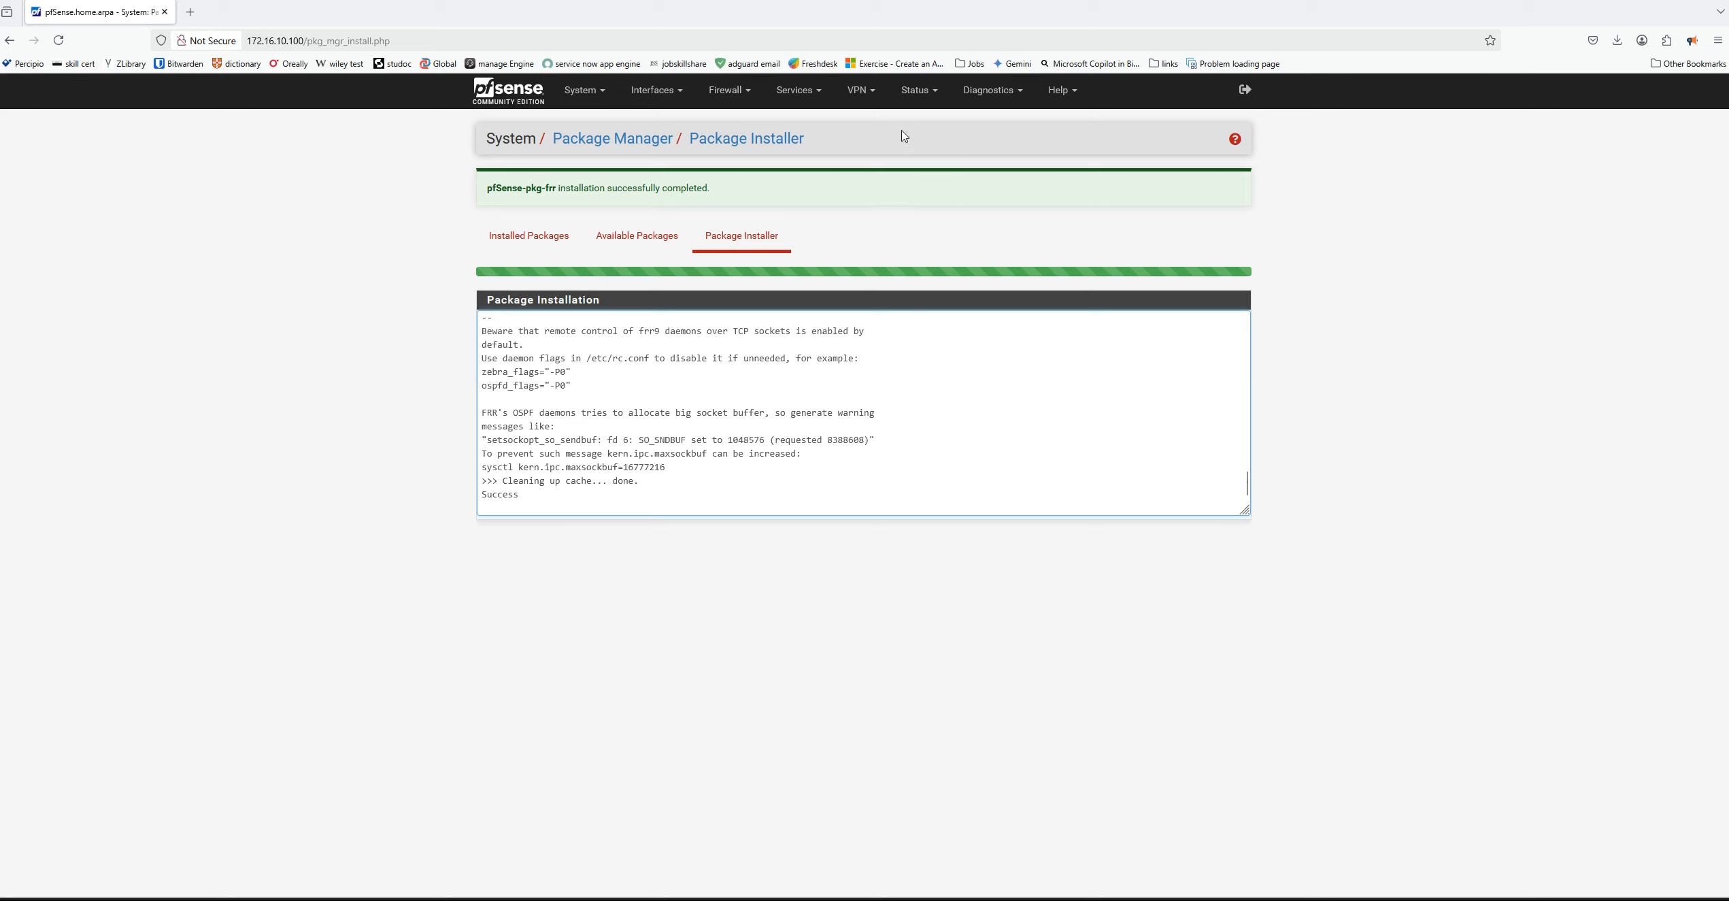
Examine the services, diagnostics and VPN options that pfSense offers with the FRR package installed
click(812, 95)
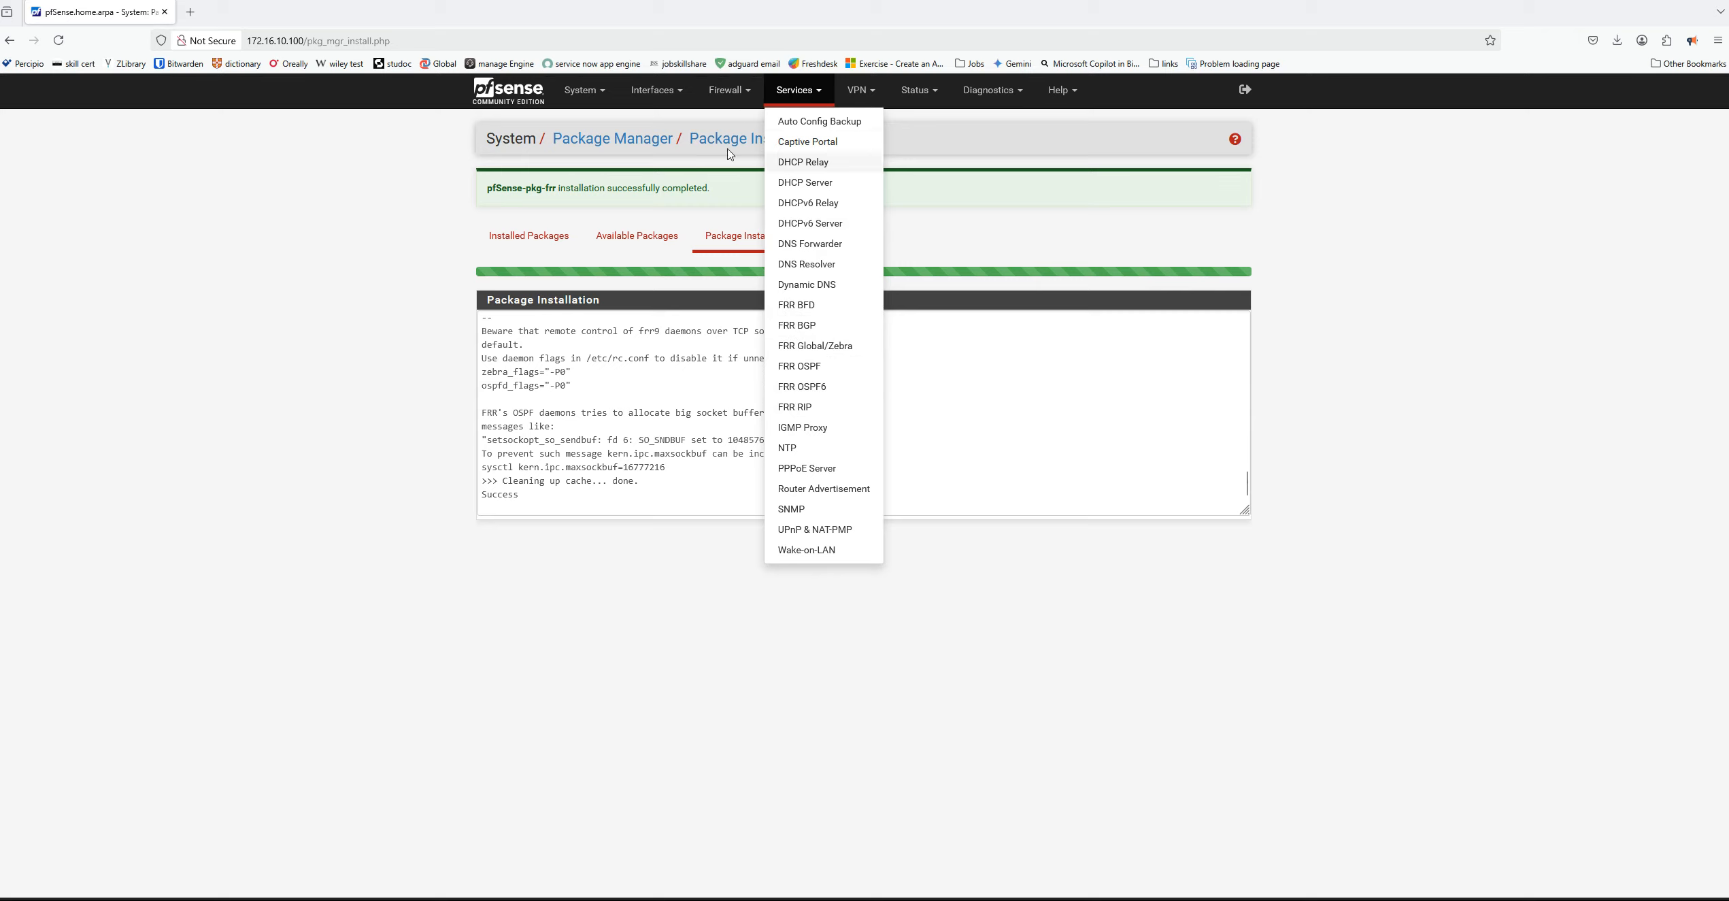
click(381, 217)
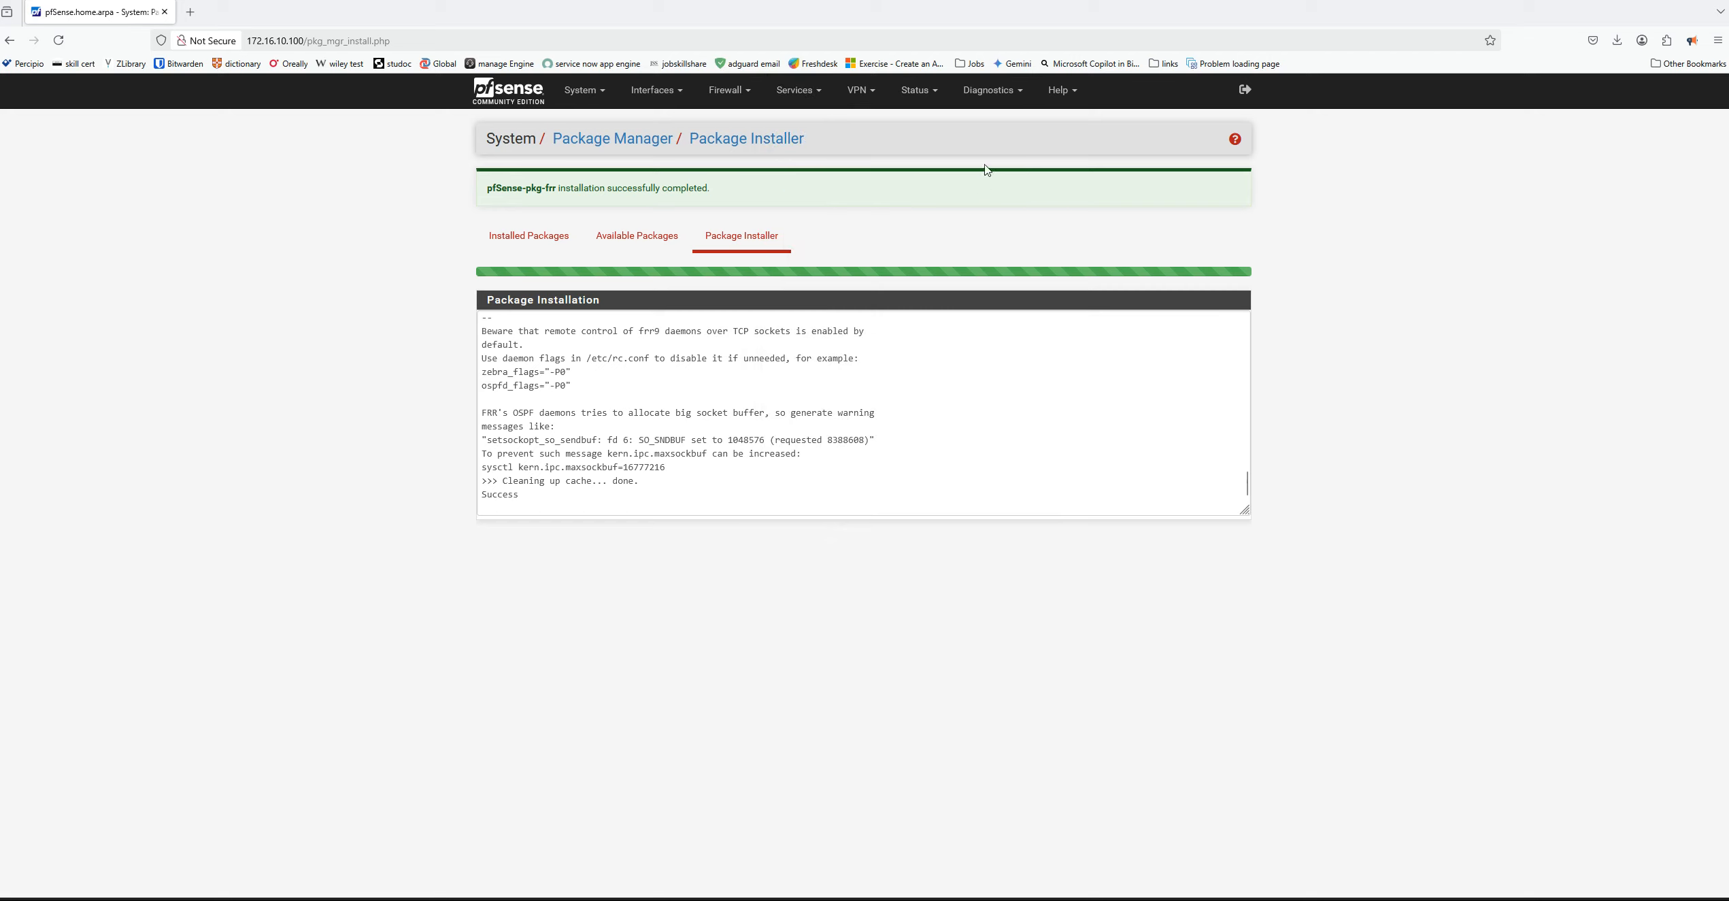
click(992, 95)
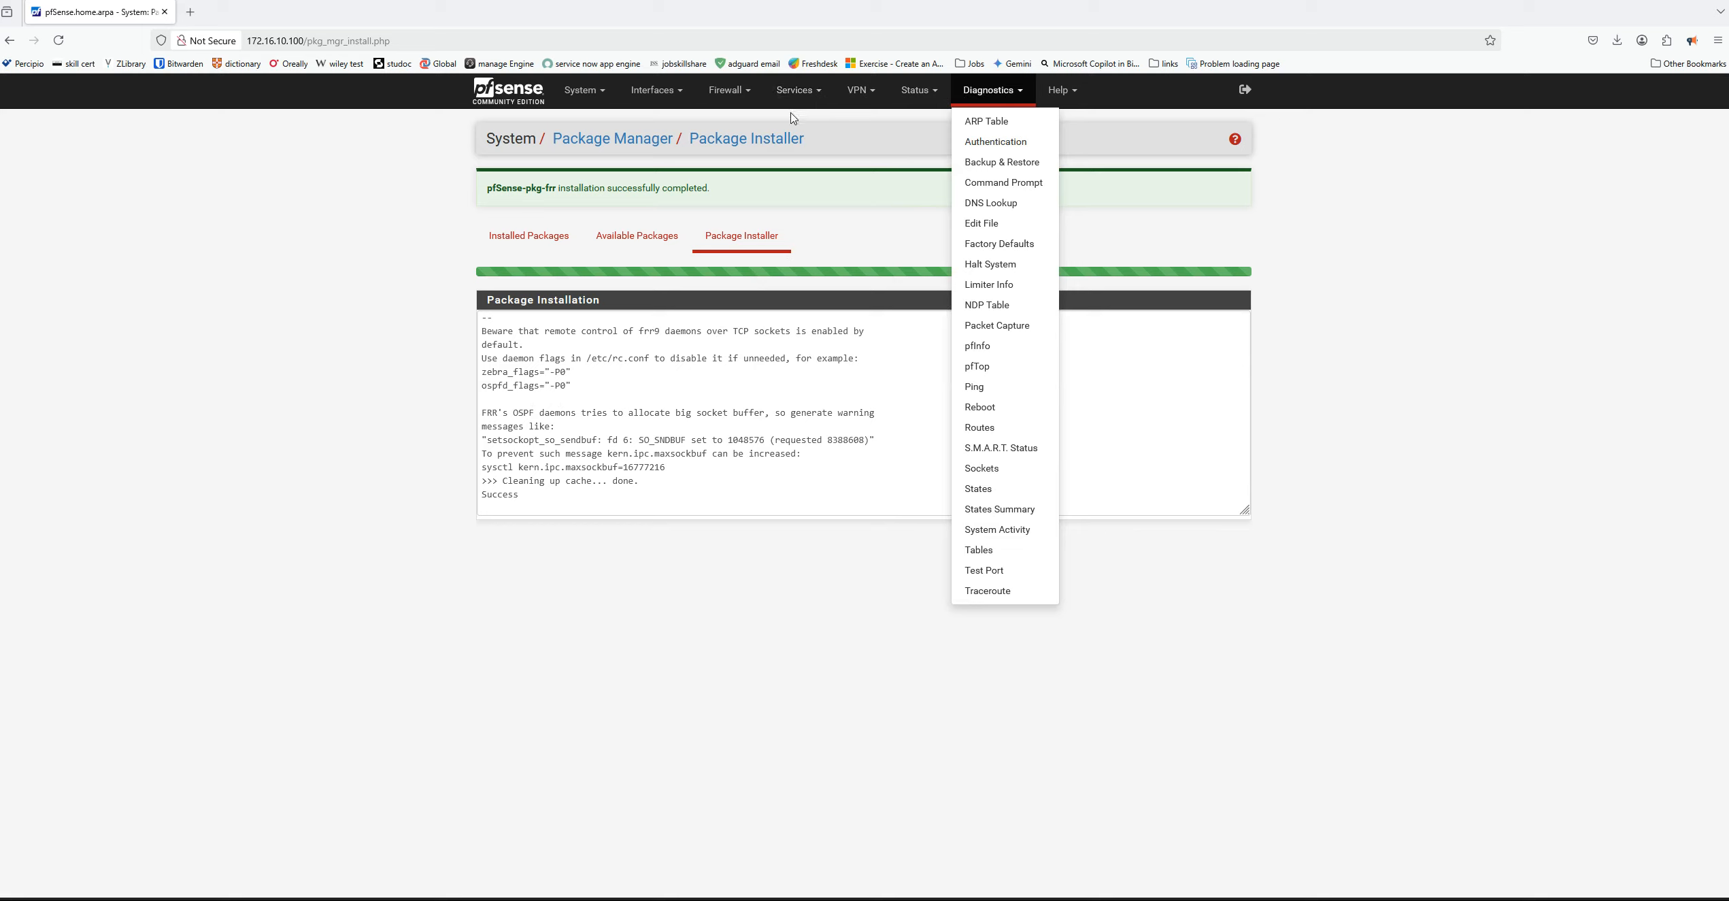
click(807, 98)
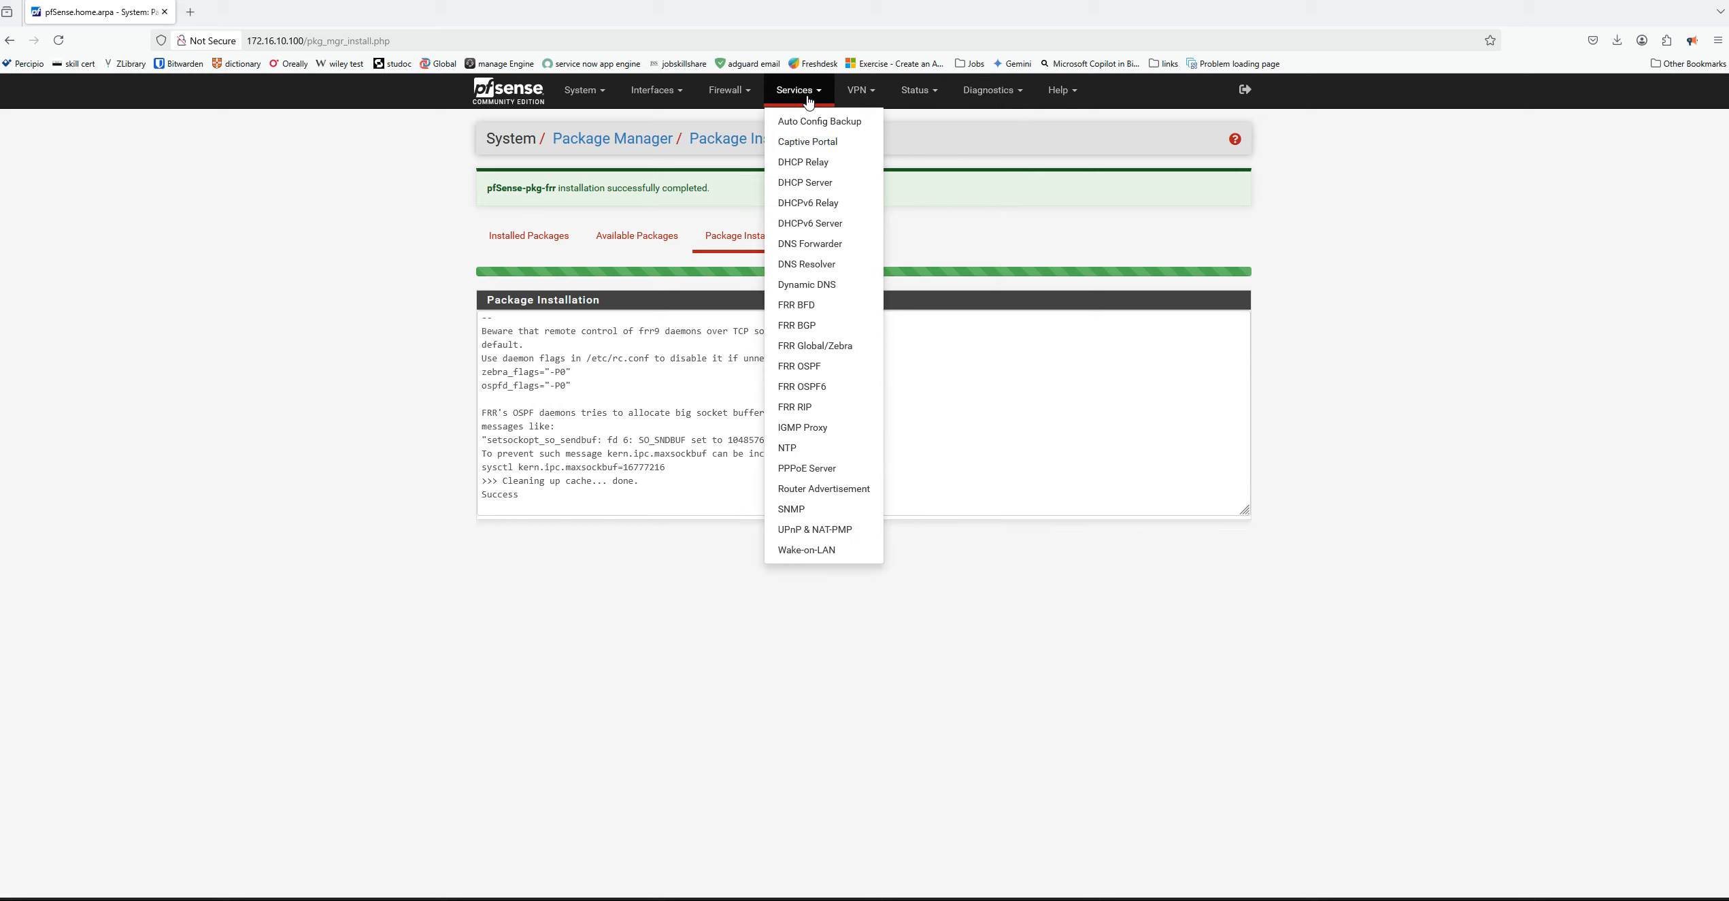
click(994, 141)
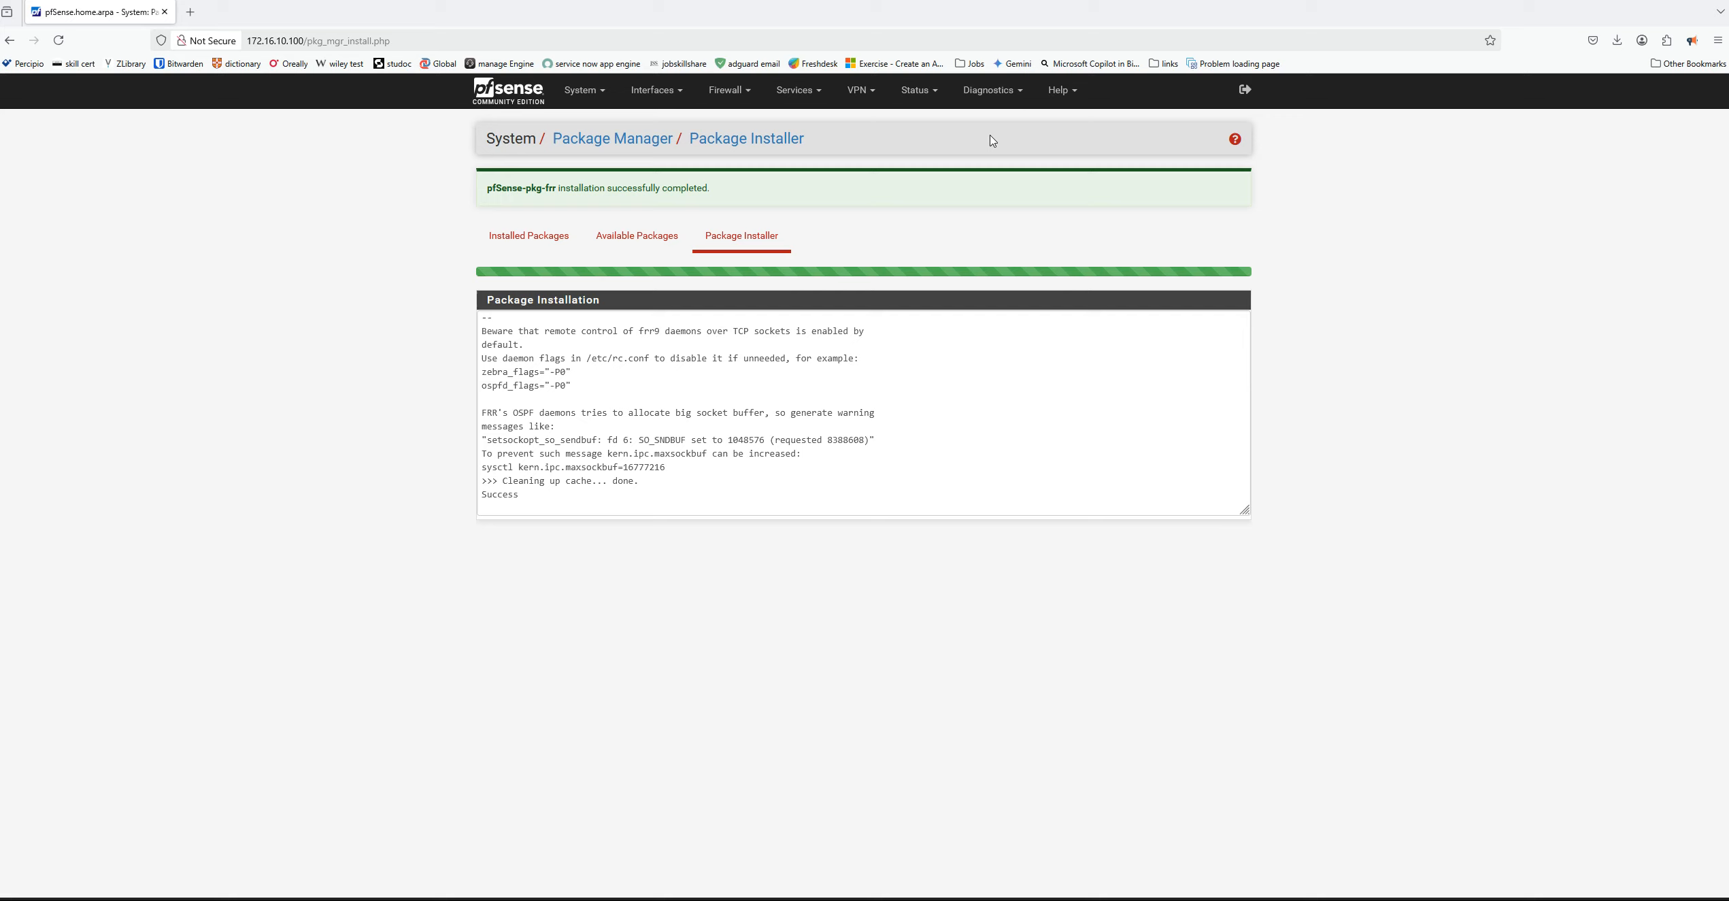
click(863, 97)
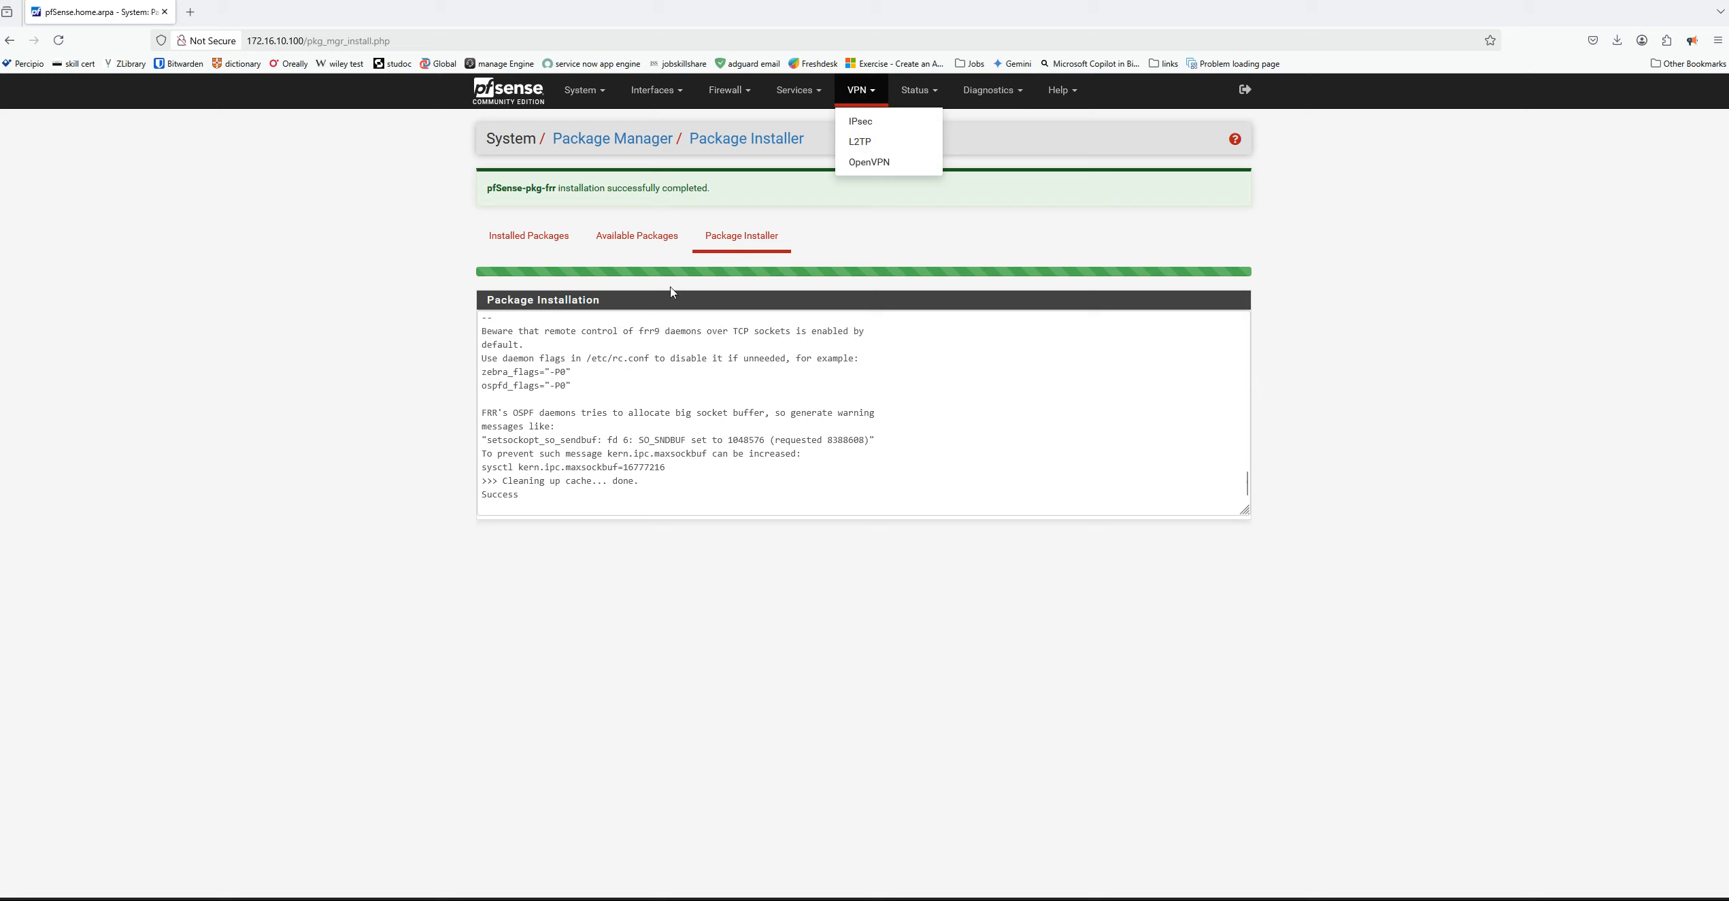
click(1077, 215)
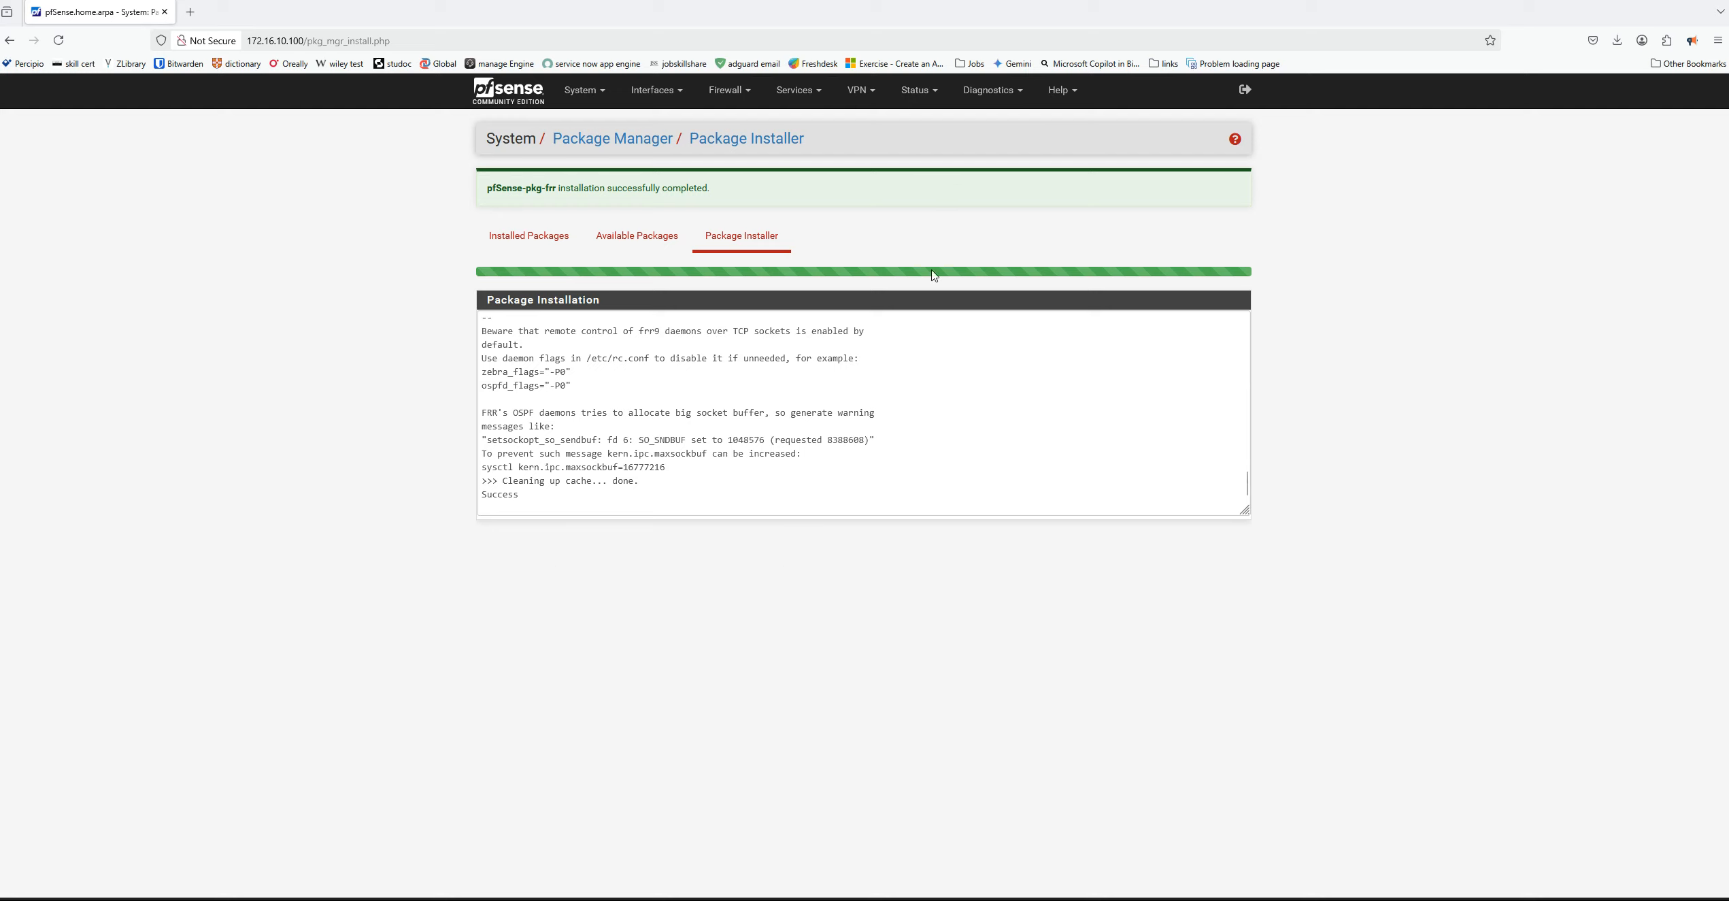
Switch to VMware Workstation, power on the Win10-22H2 virtual machine and bring up its Windows sign-in screen
mouse_move(1120, 900)
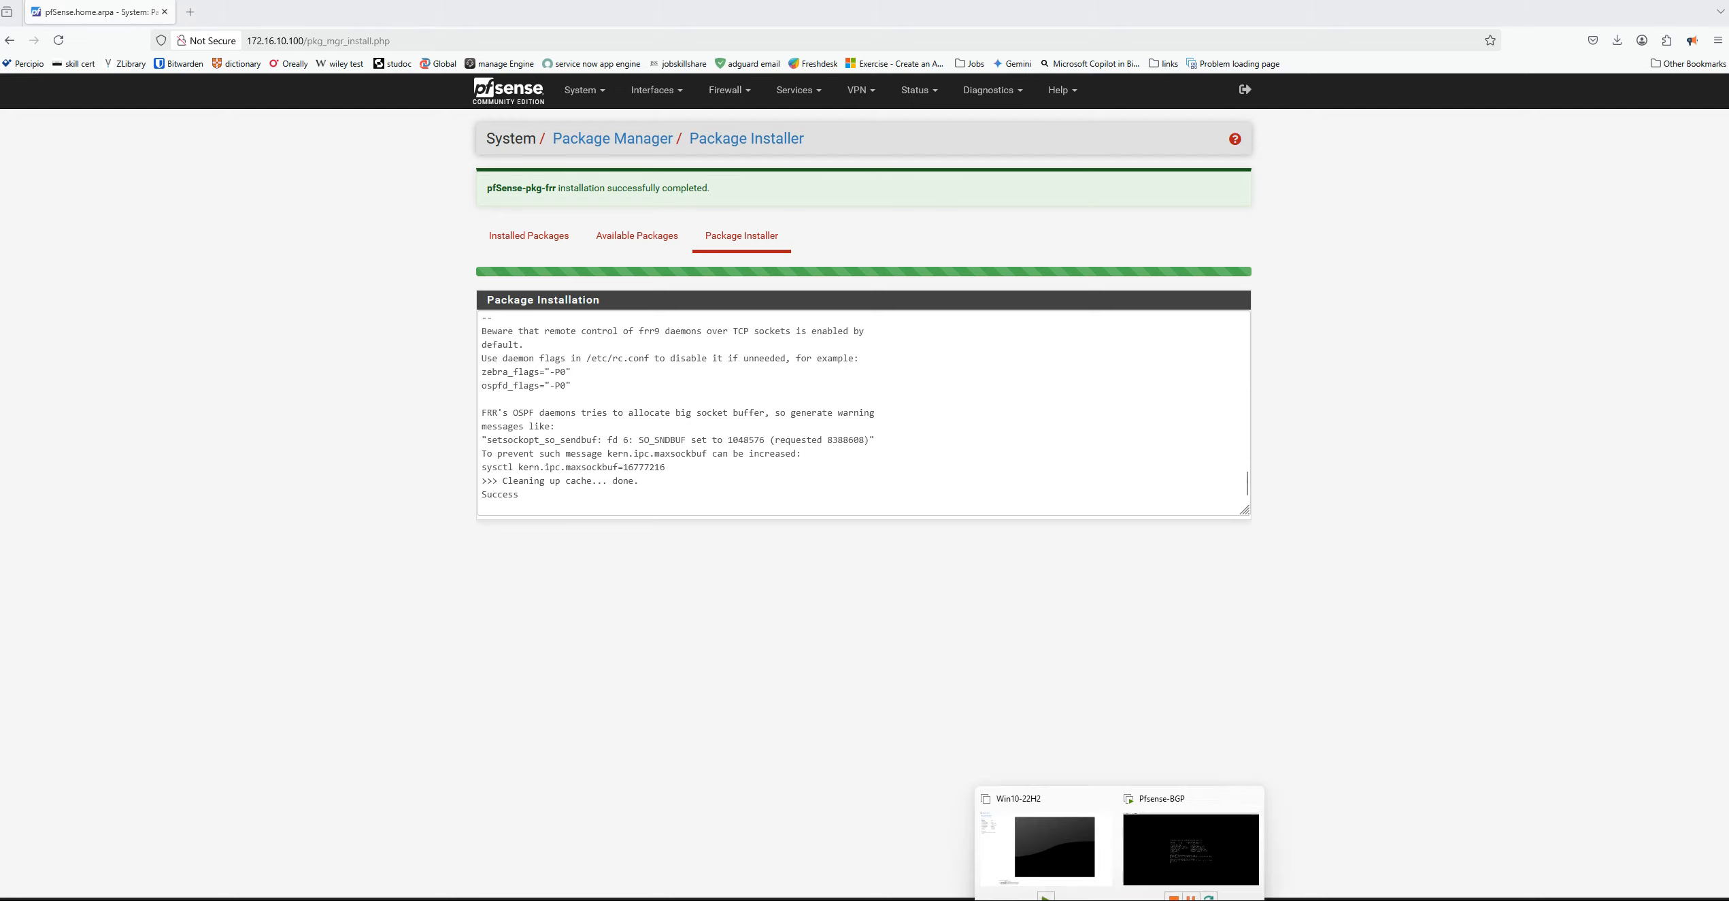
click(1155, 862)
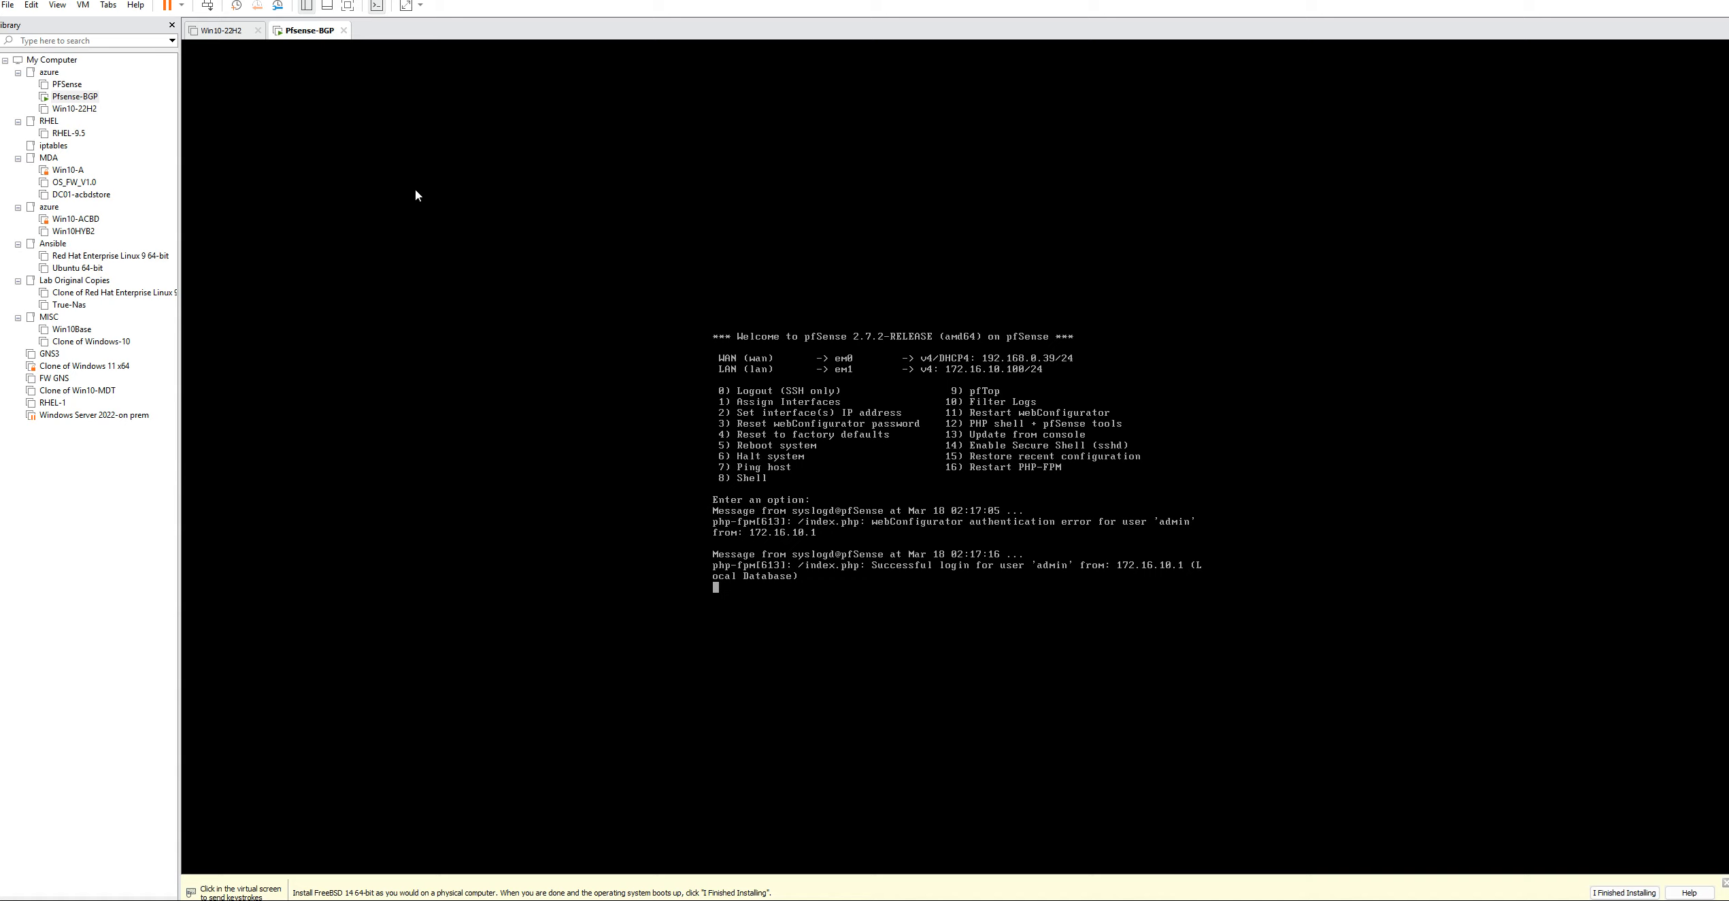
click(221, 30)
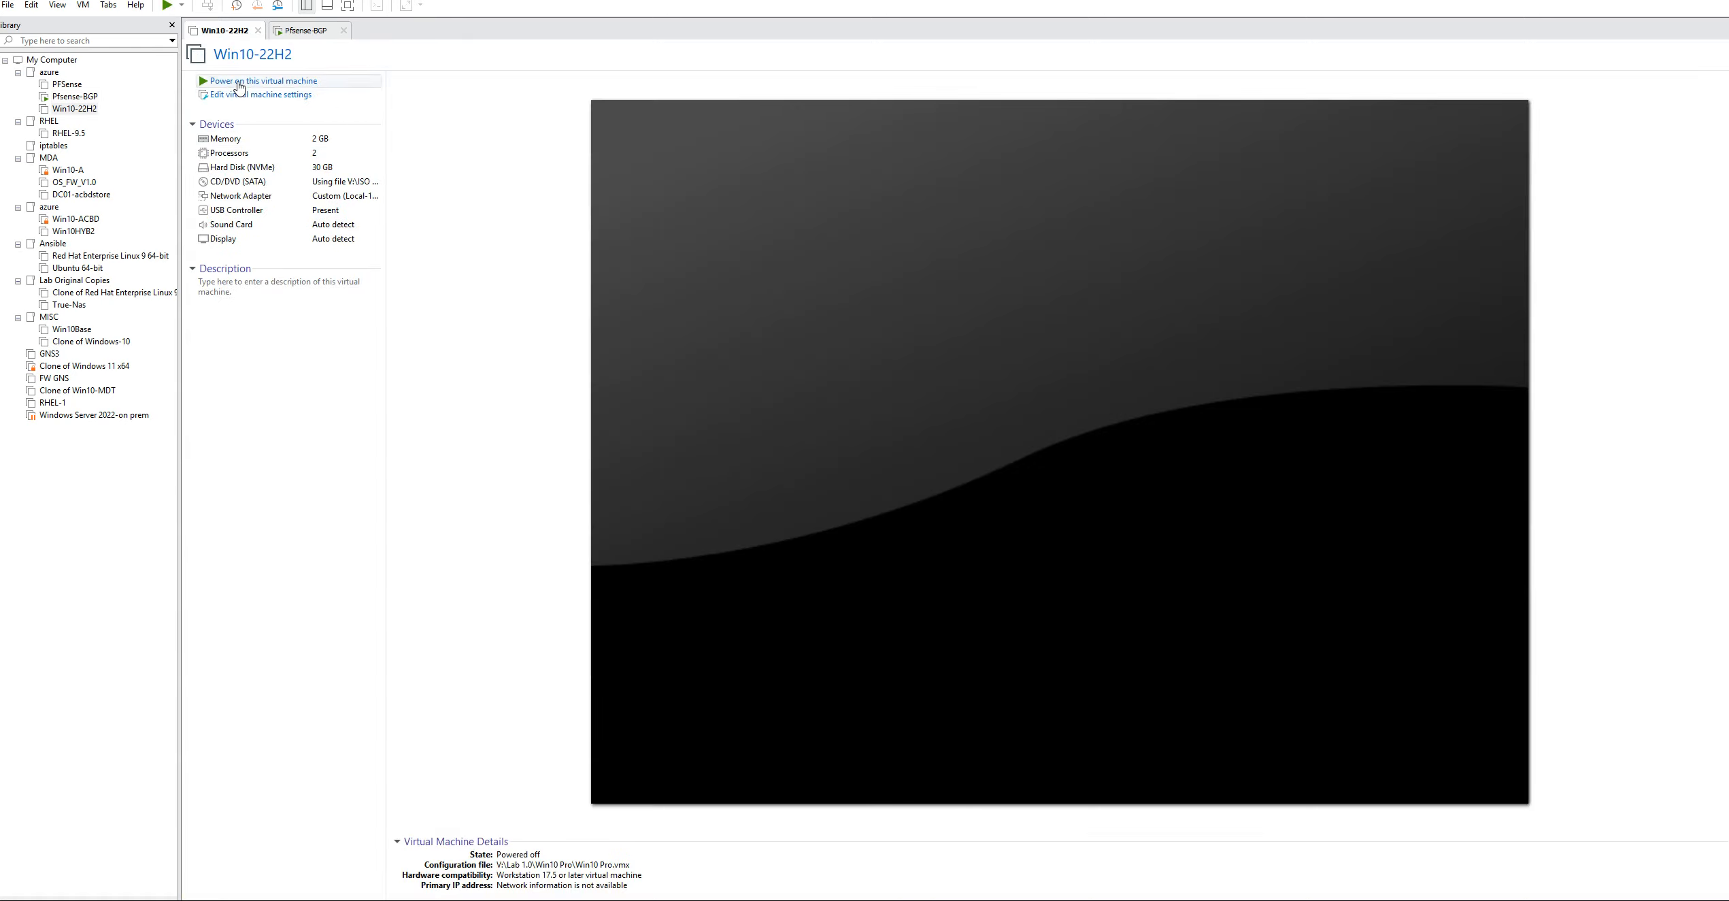
click(253, 83)
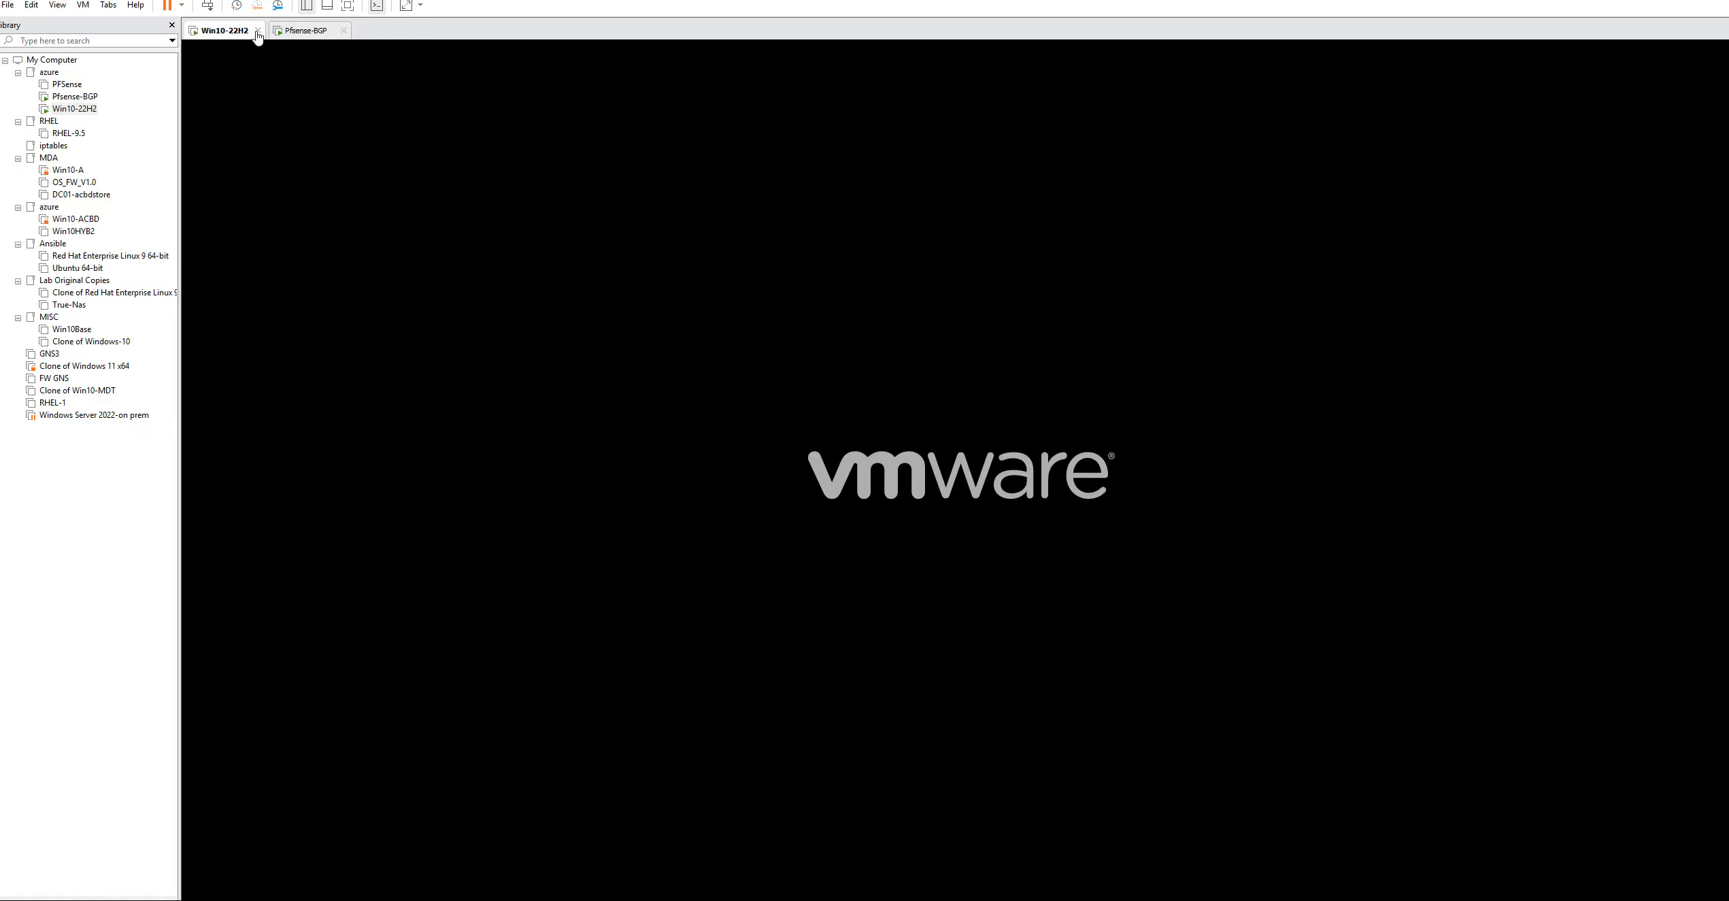
click(308, 32)
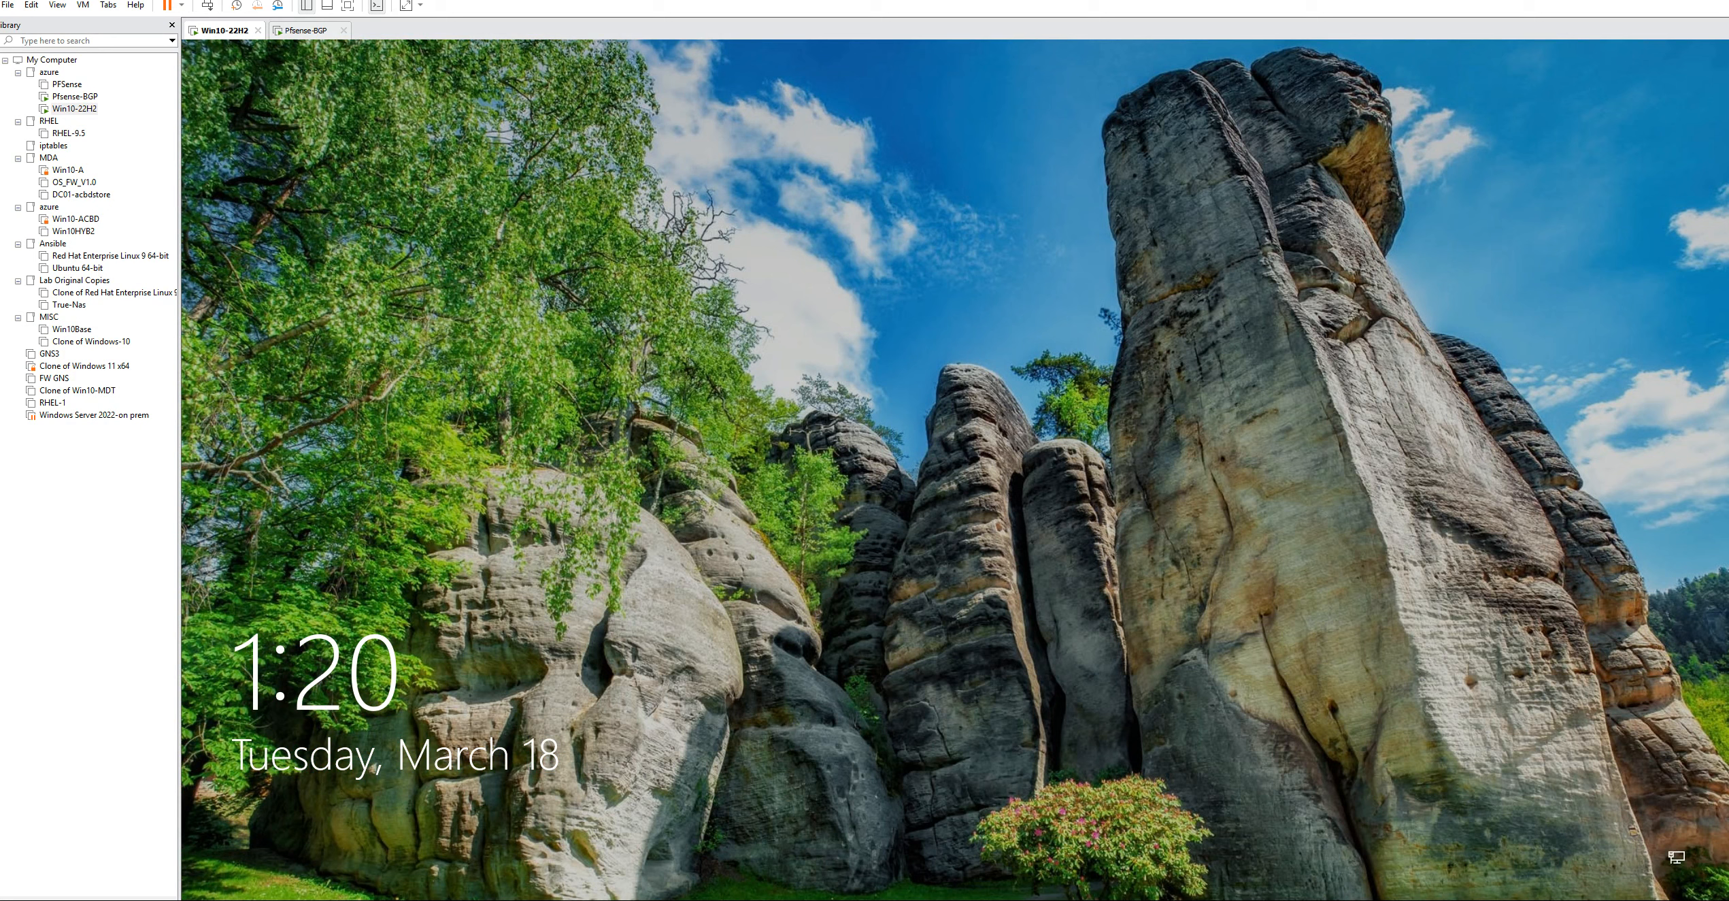
key(Return)
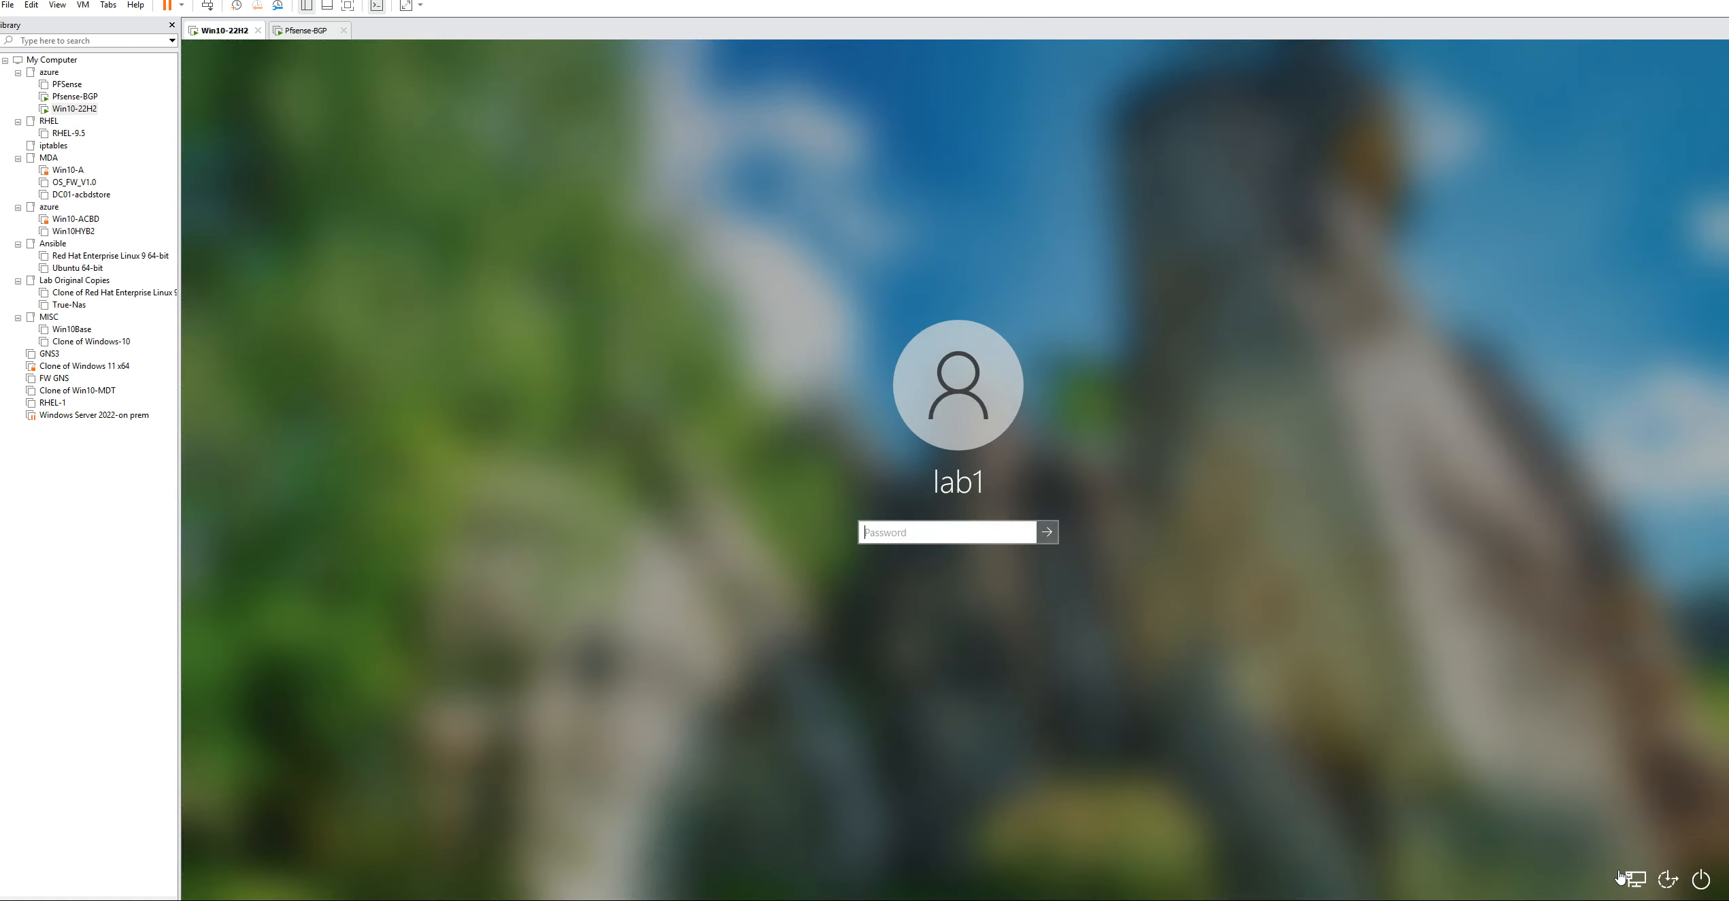
Switch to draw.io, open bgp.drawio and review the diagram linking the Azure networks to the on-premises PFSense site
click(292, 34)
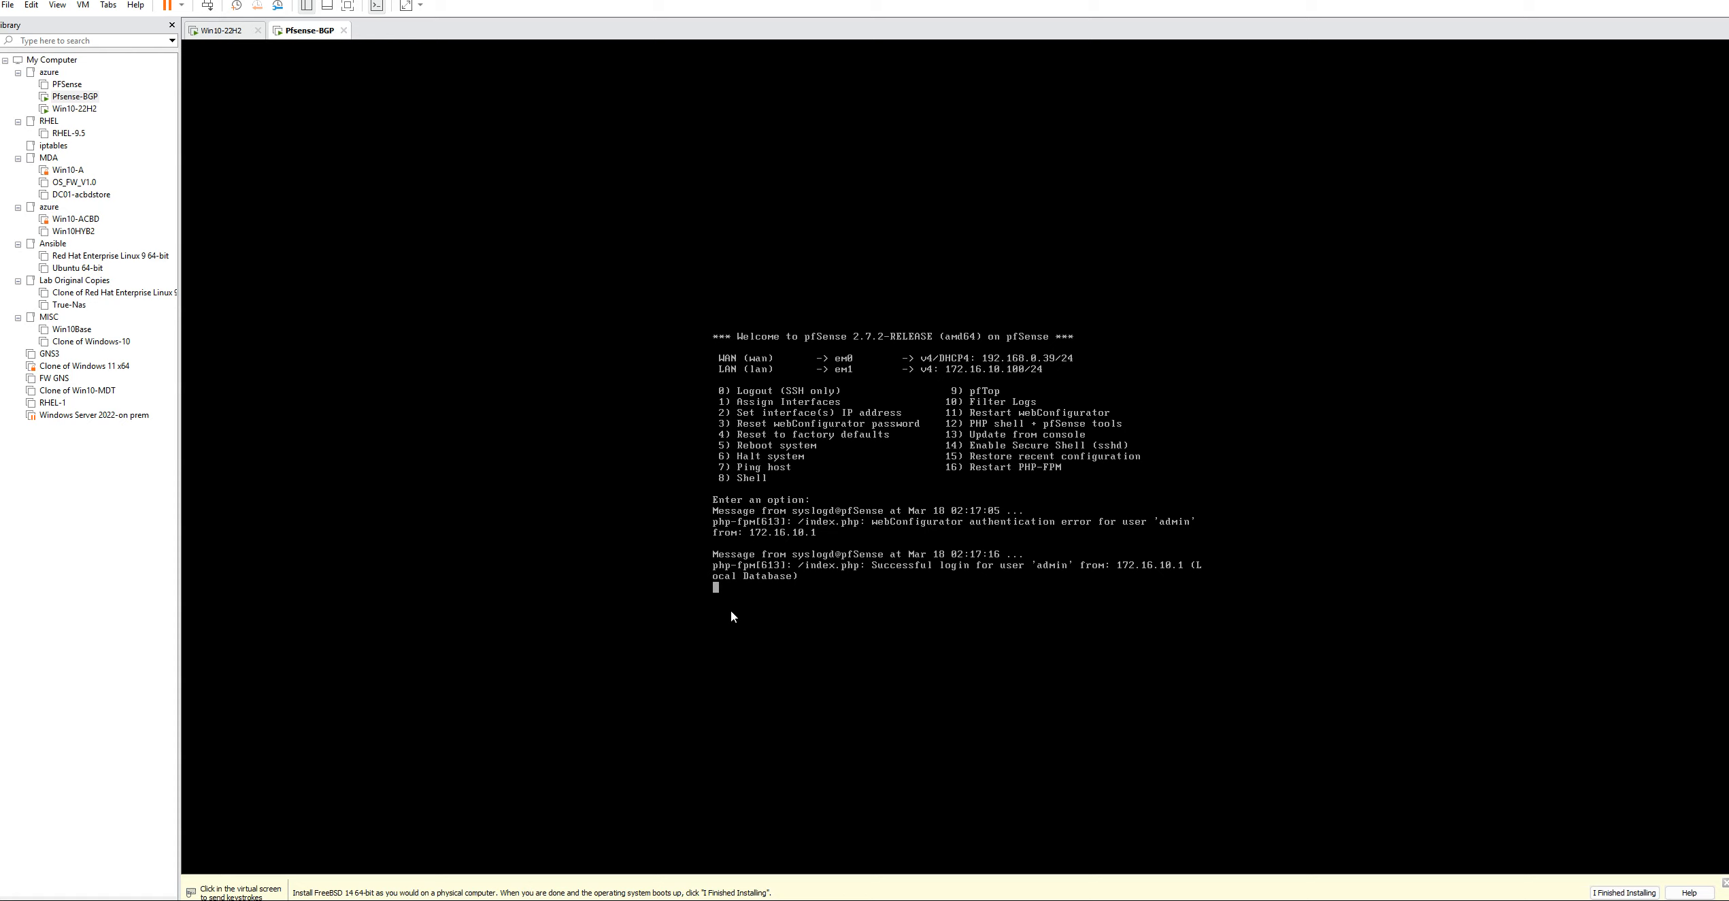
key(super)
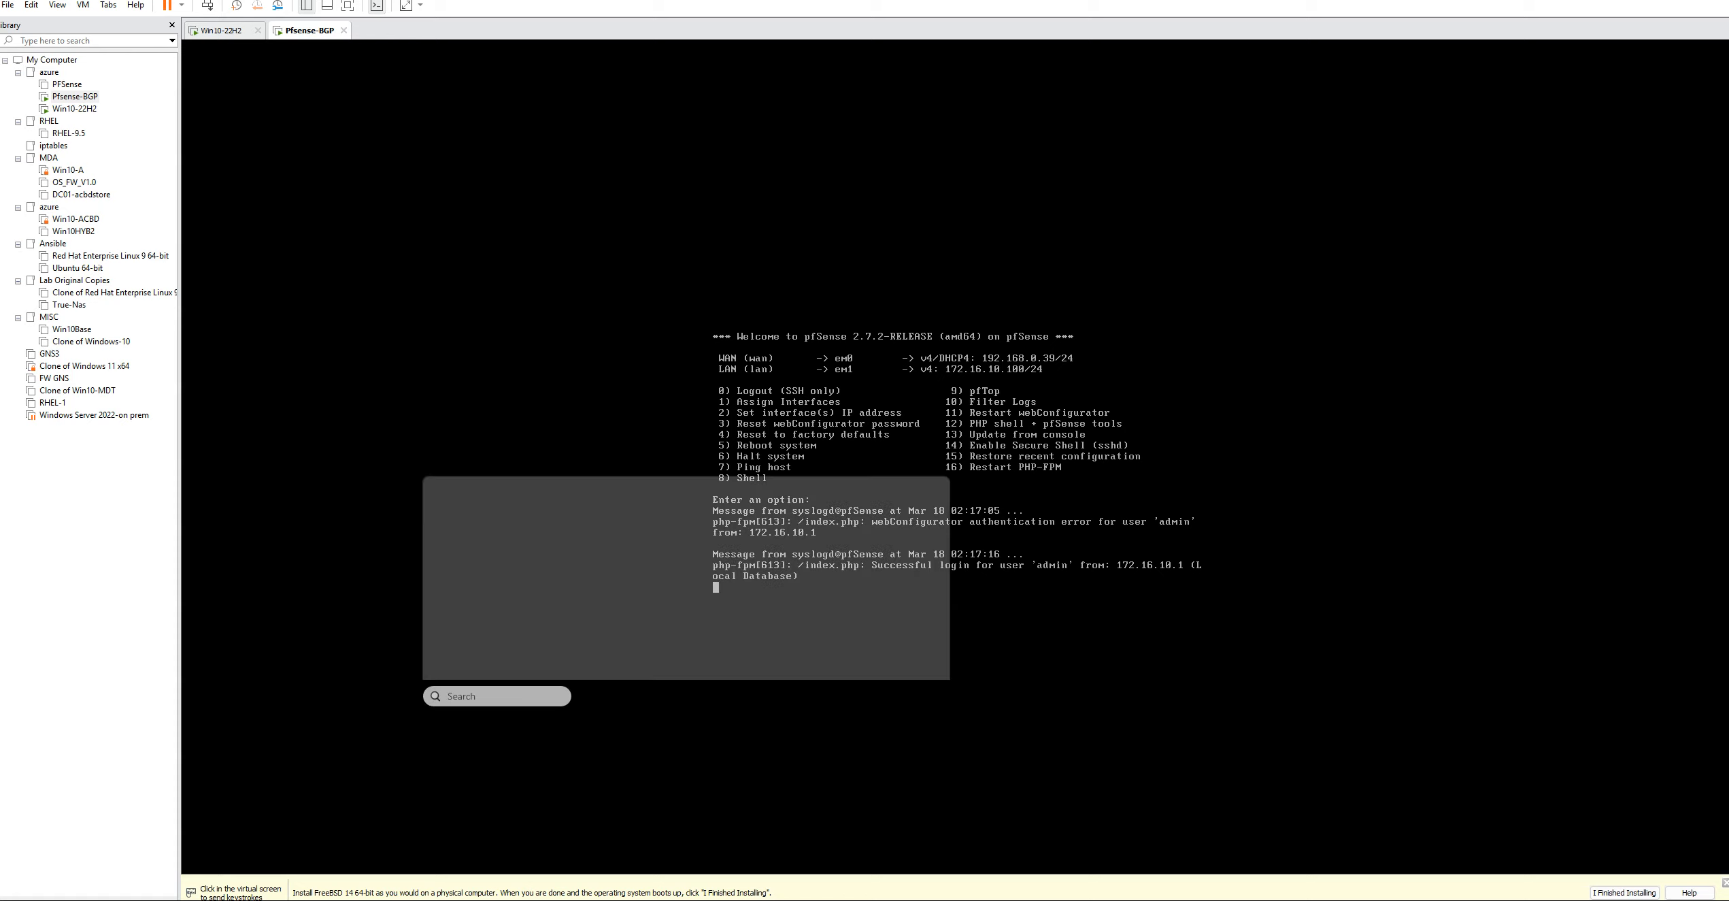
text(d)
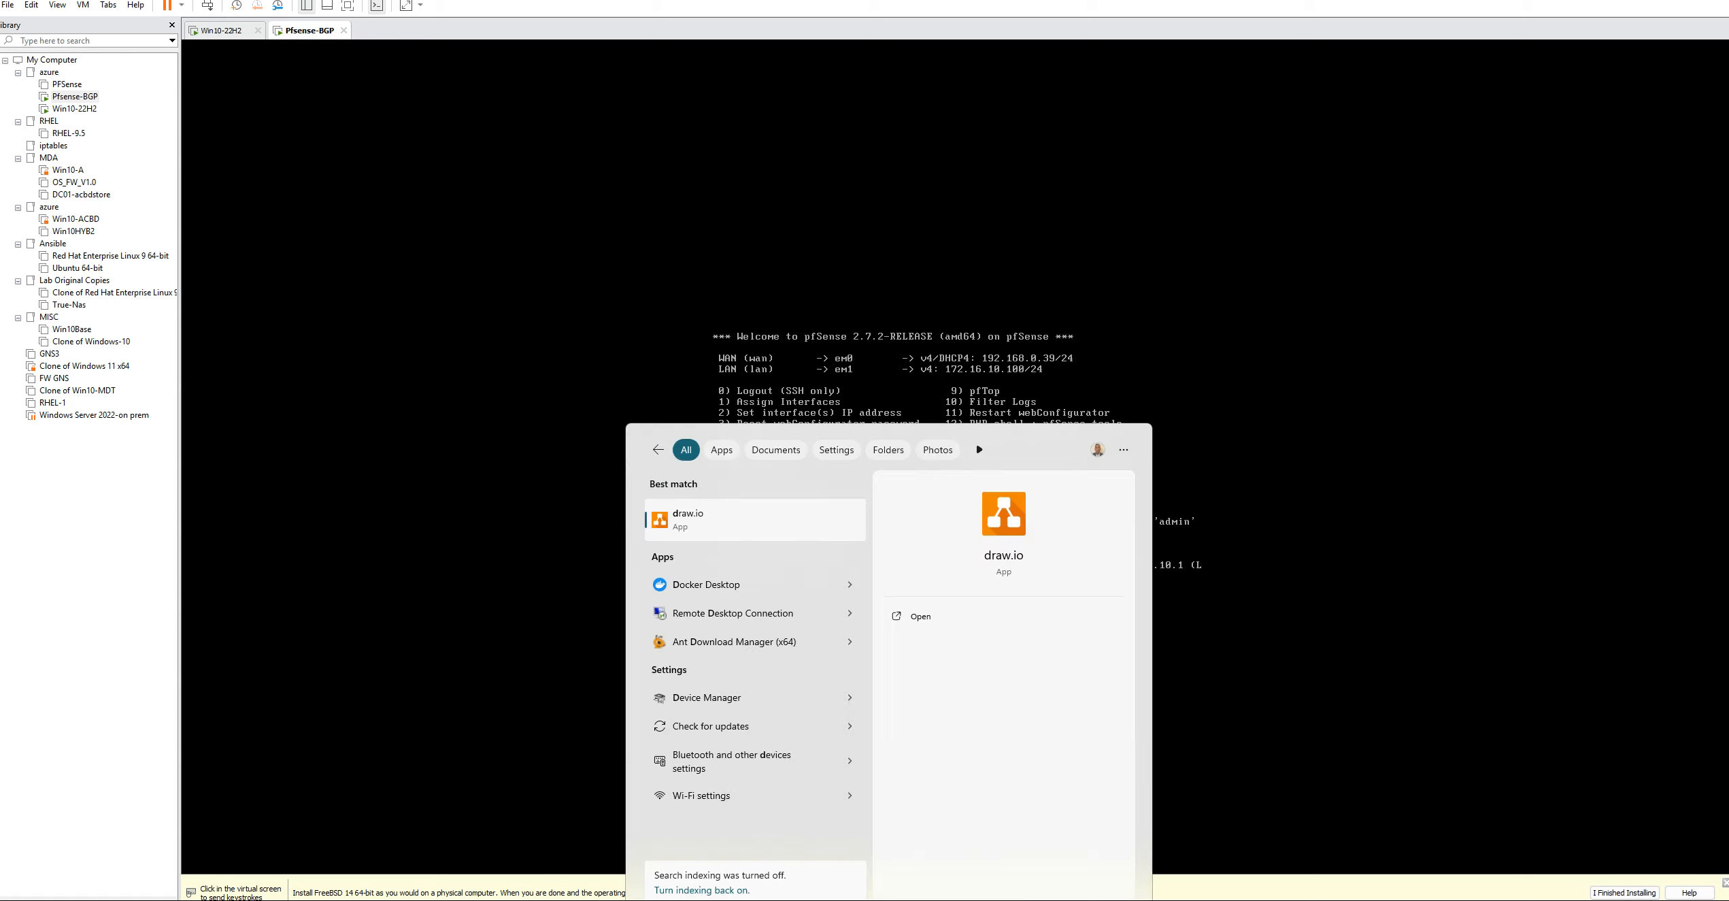
text(ra)
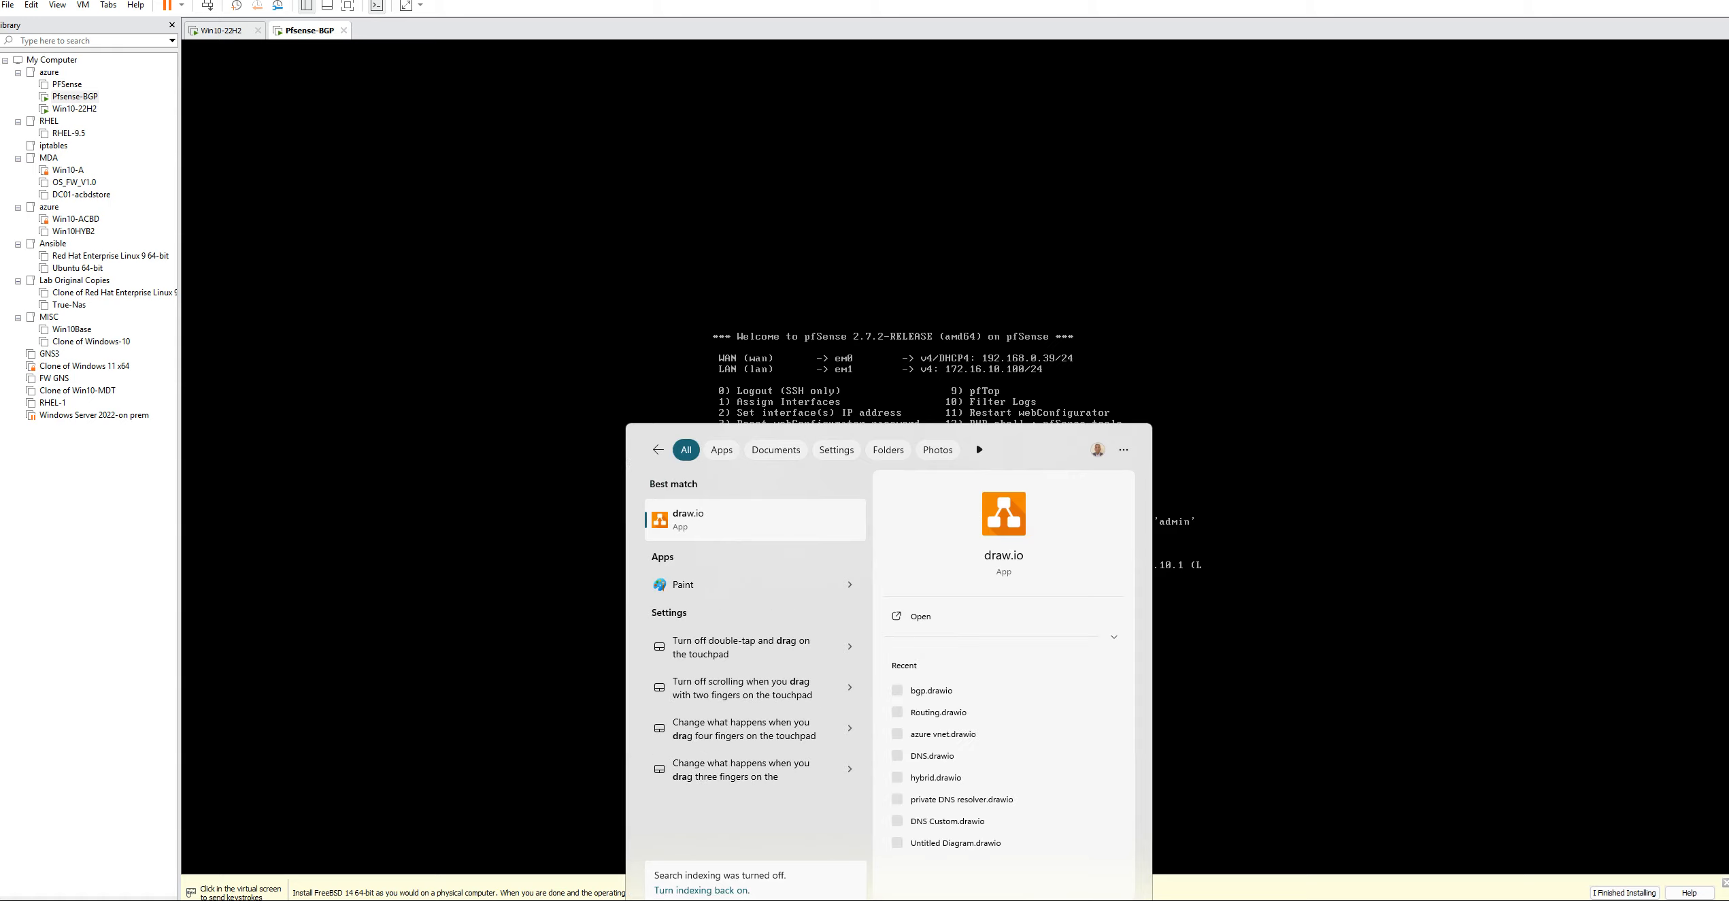
click(935, 699)
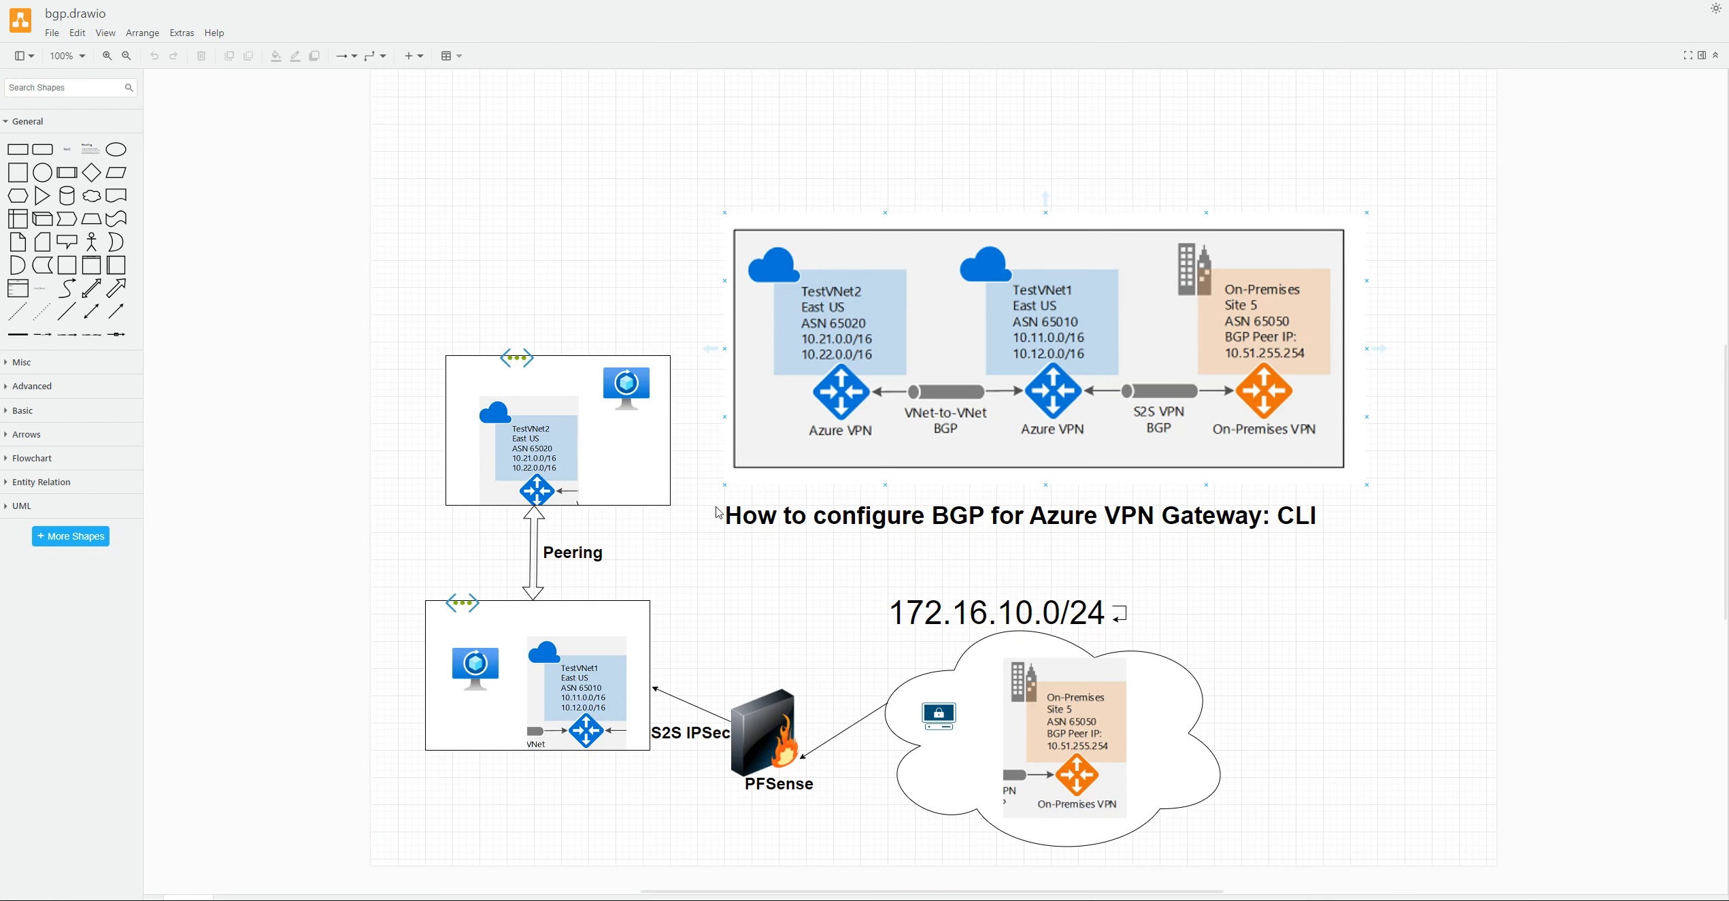
click(798, 791)
click(483, 434)
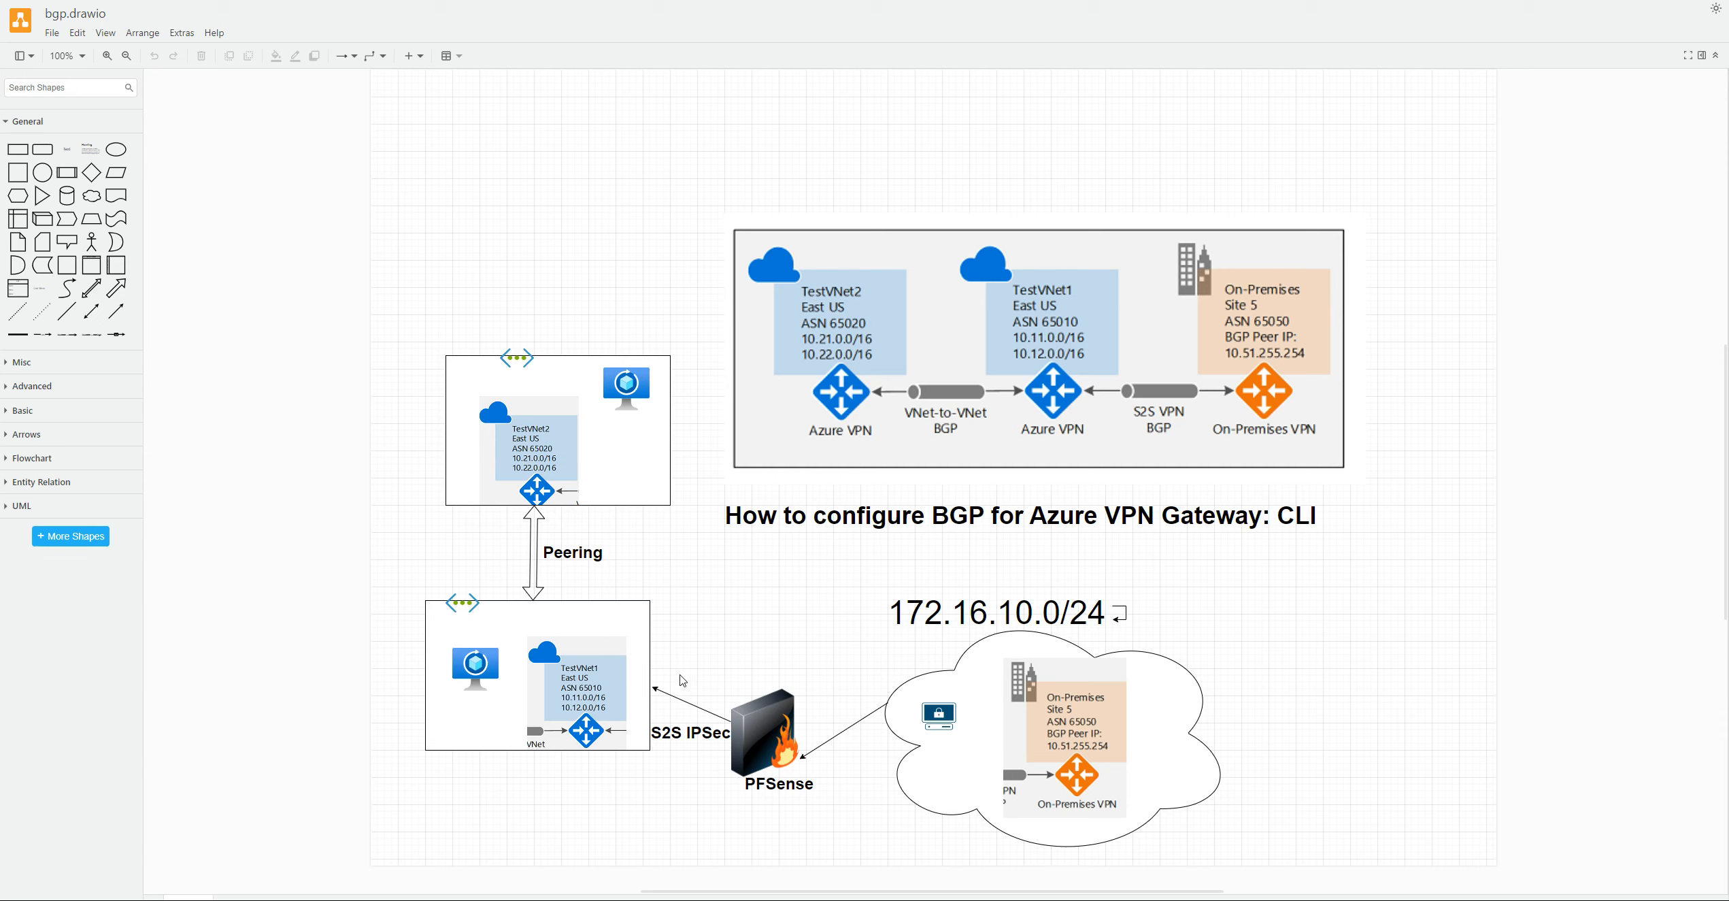